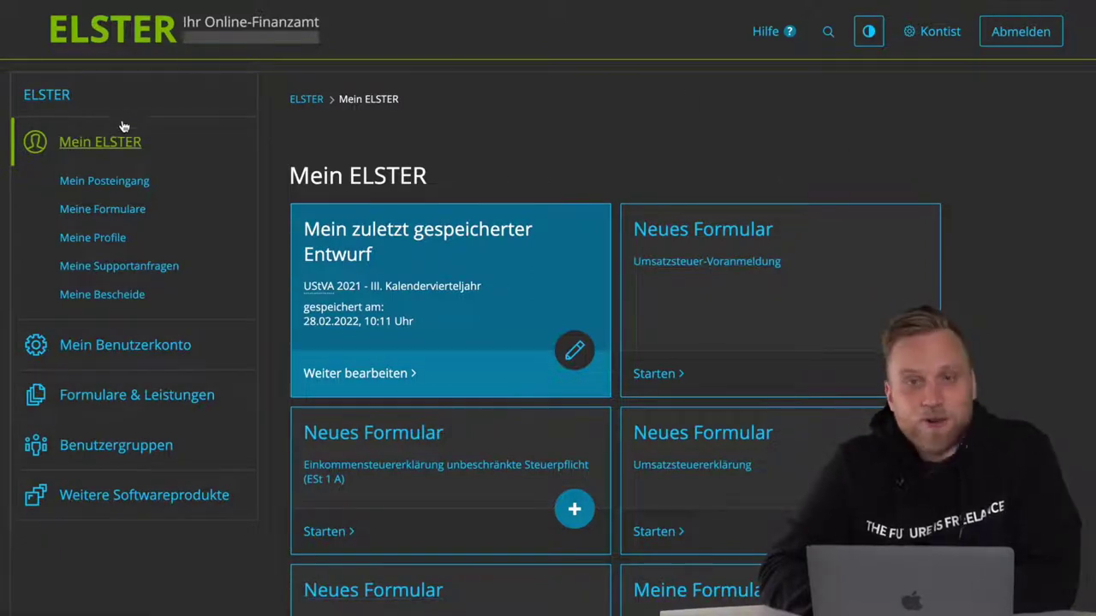
- Start a new Anlage EÜR from the Einnahmenüberschussrechnung forms, keeping calendar year 2021
click(128, 395)
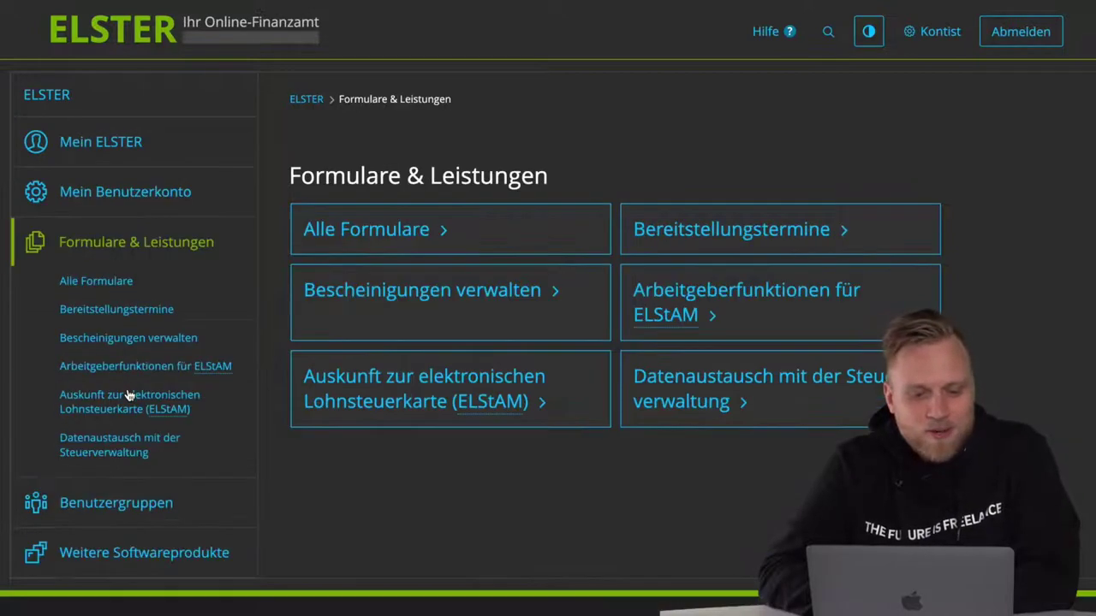
click(372, 223)
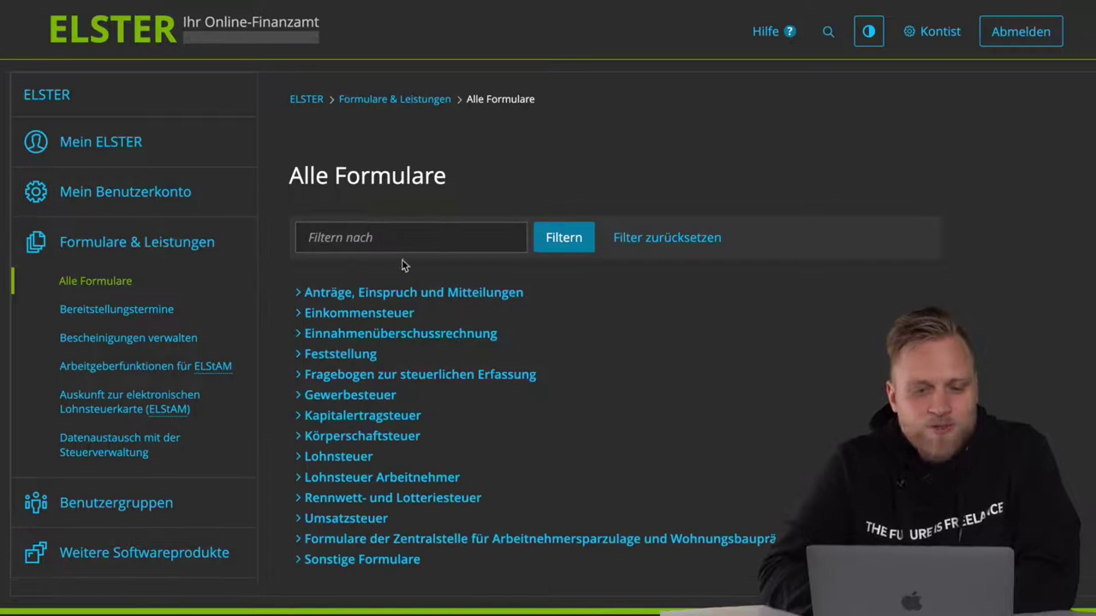
click(398, 334)
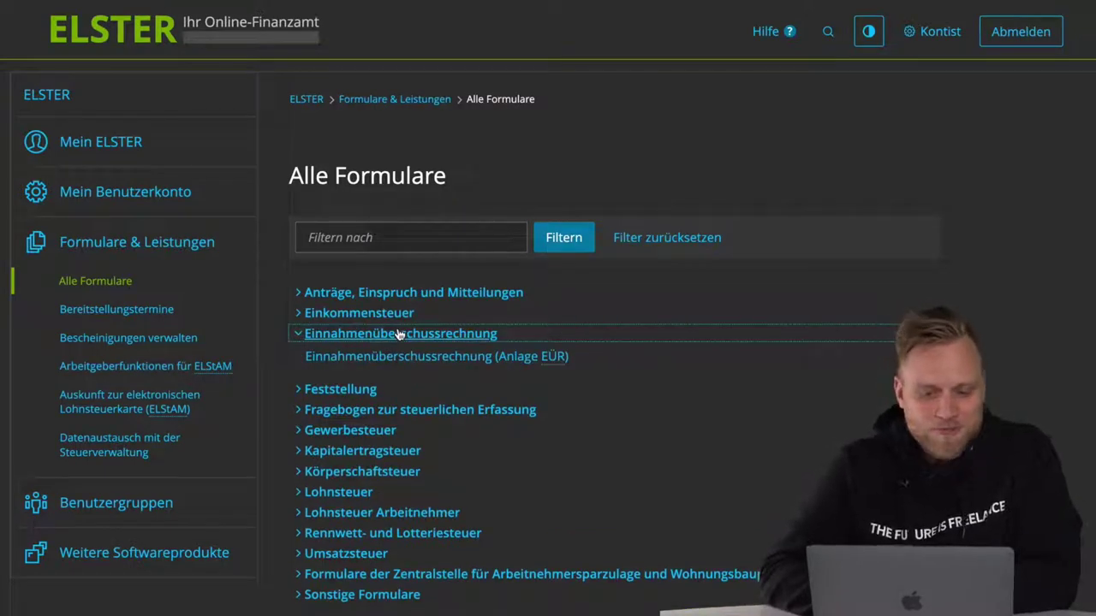
click(482, 358)
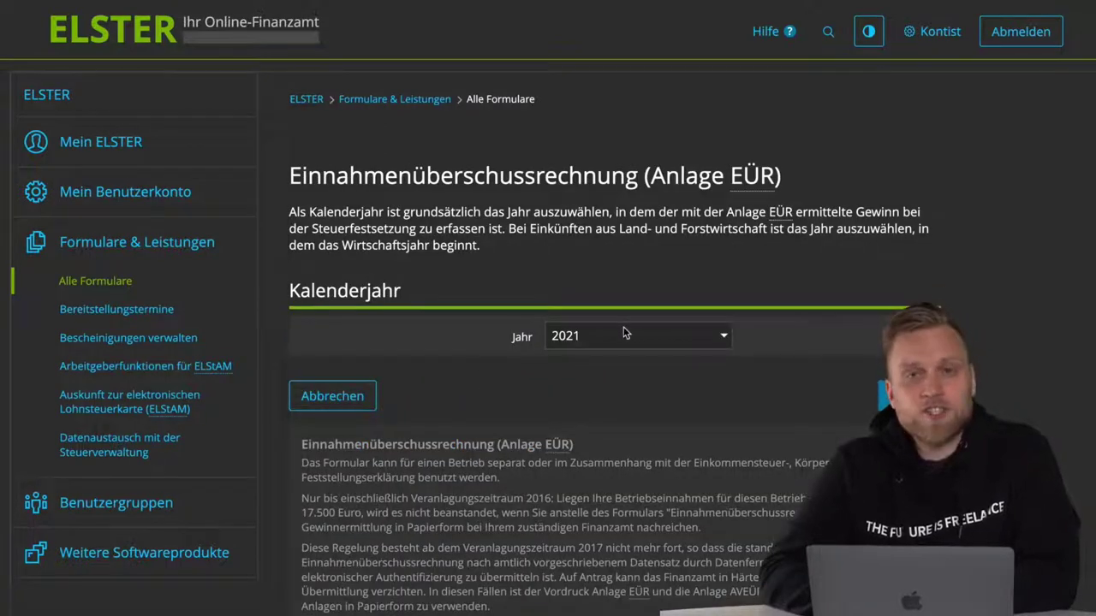
click(624, 334)
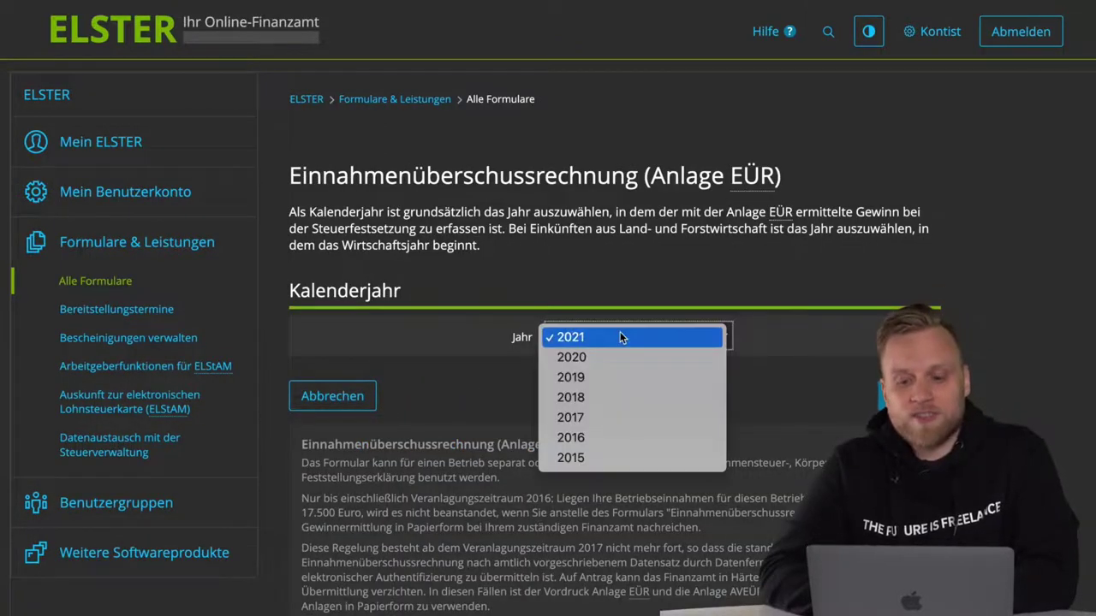
click(770, 377)
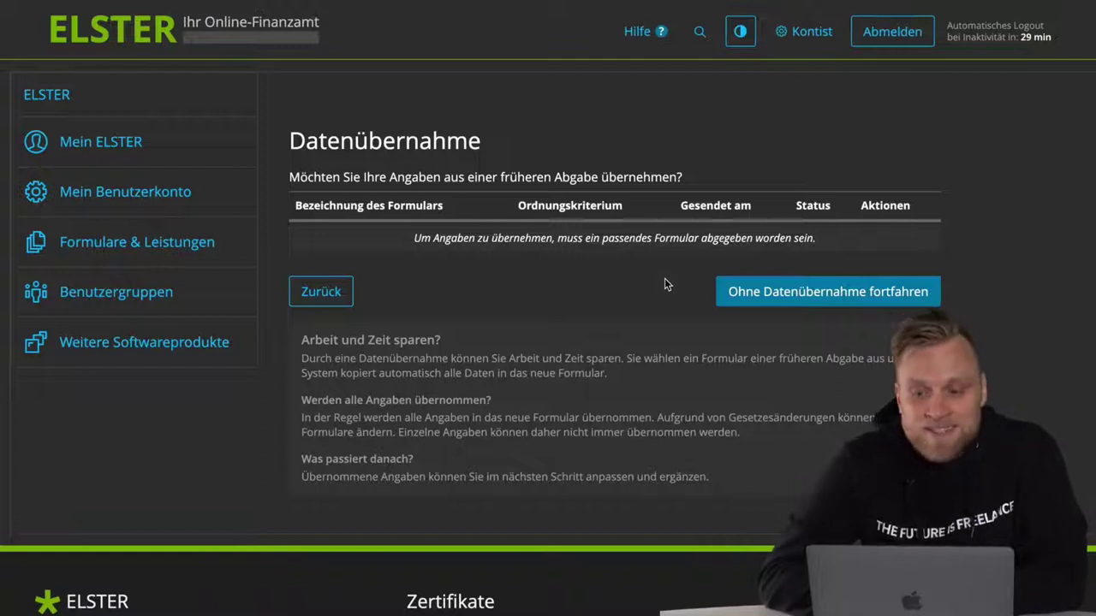
- Continue without data takeover and confirm Anlage EÜR plus Anlage AVEÜR as the annexes
click(777, 296)
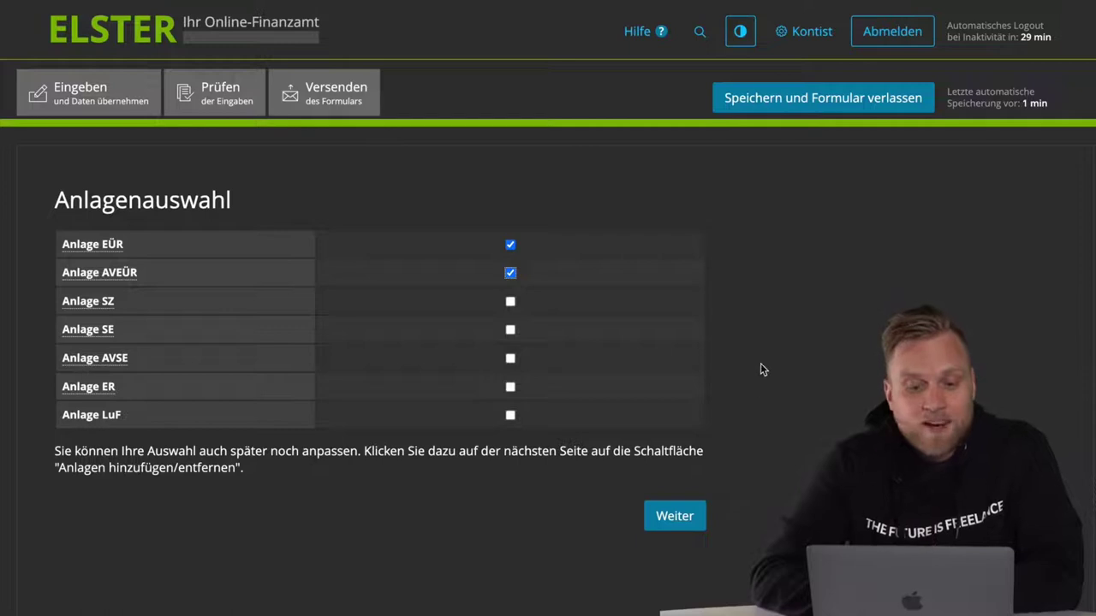
click(675, 518)
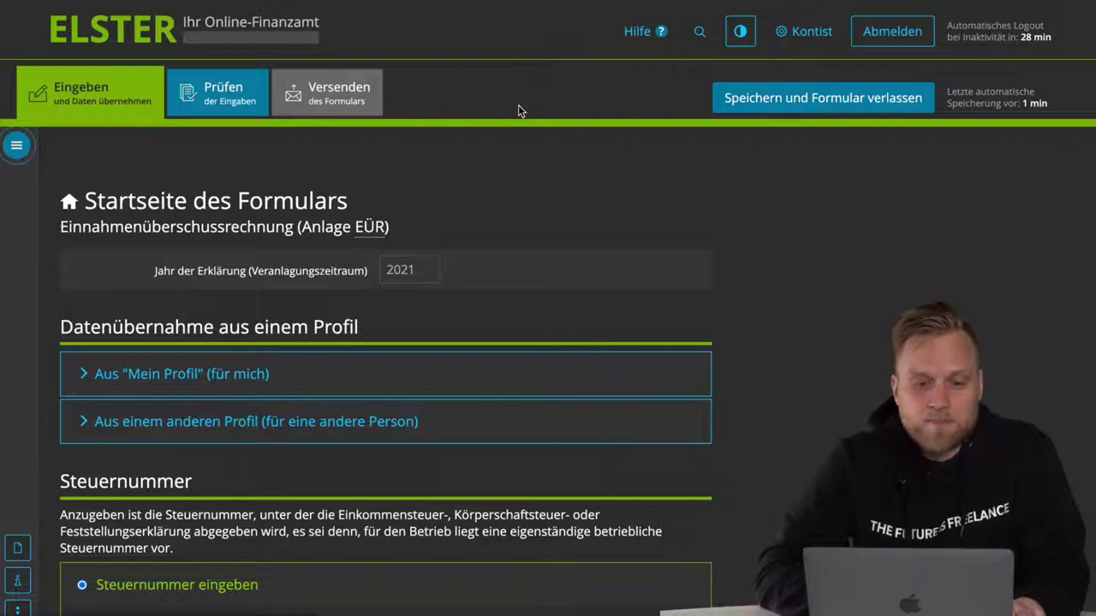
click(17, 147)
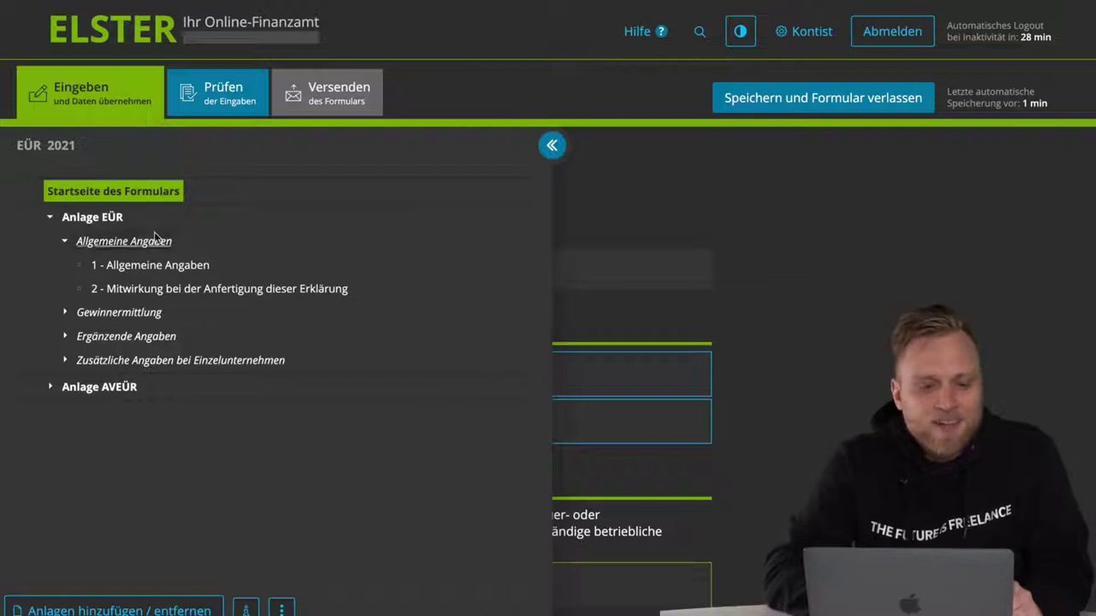
click(51, 389)
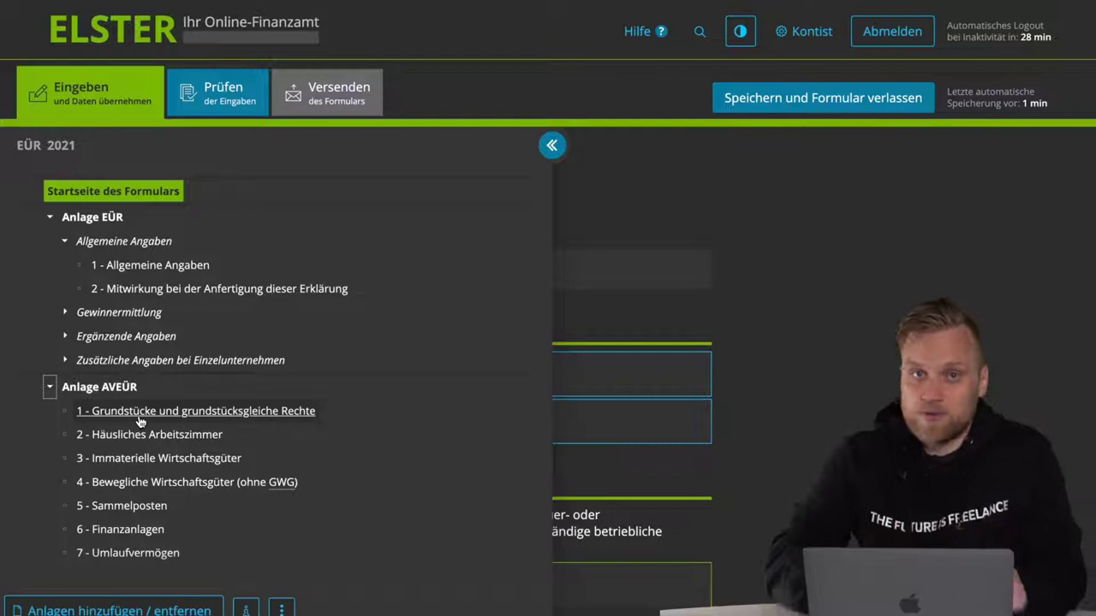
click(552, 146)
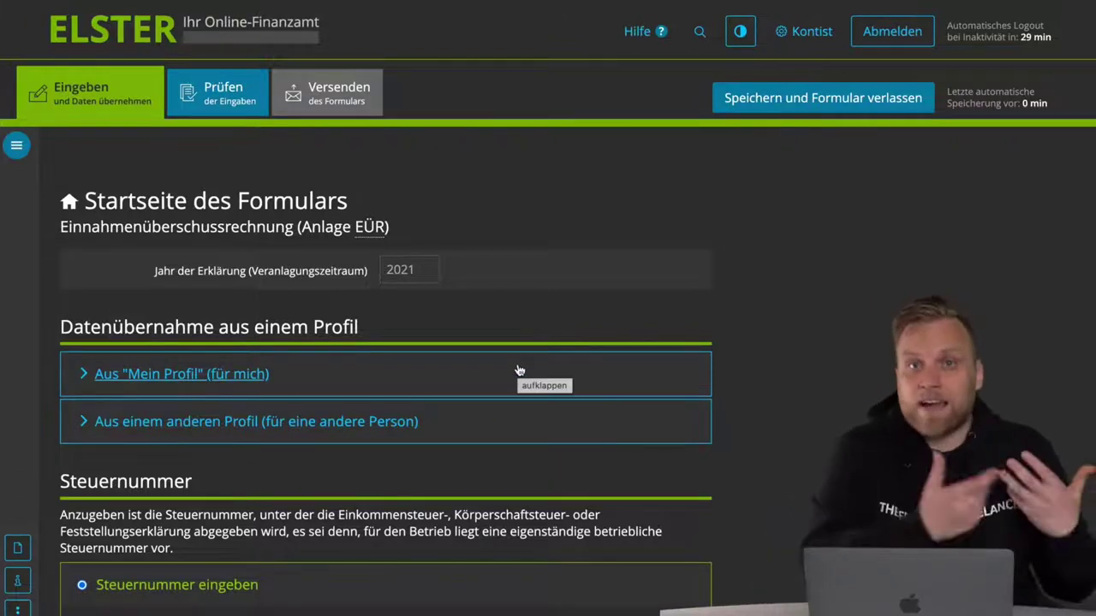
- Leave the Land for the tax number unset and go on to the Anlage EÜR overview
scroll(518, 370, down, 2)
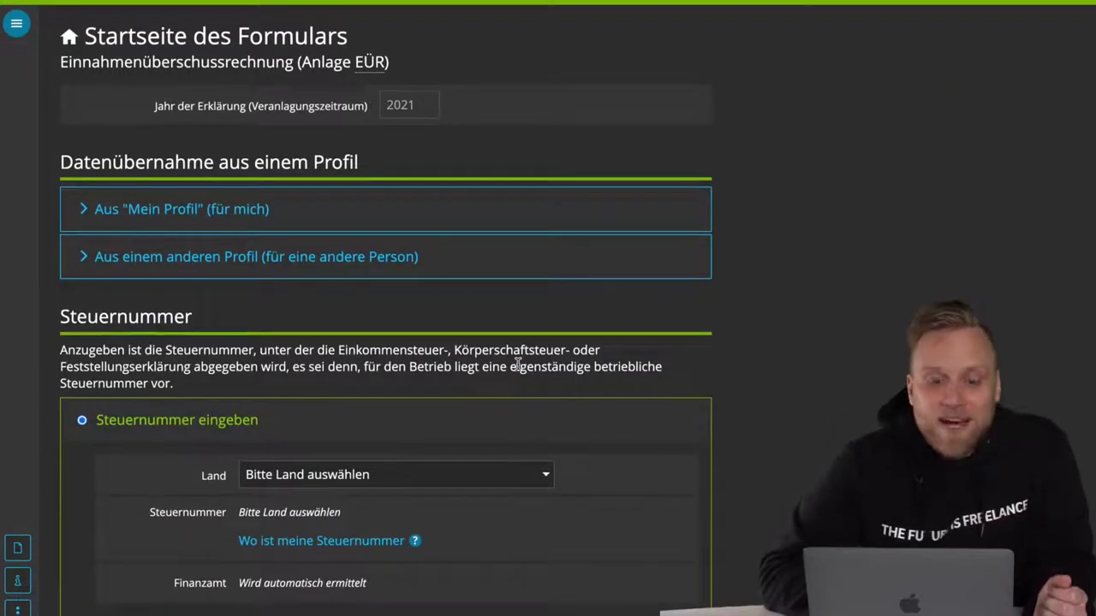
scroll(519, 366, down, 1)
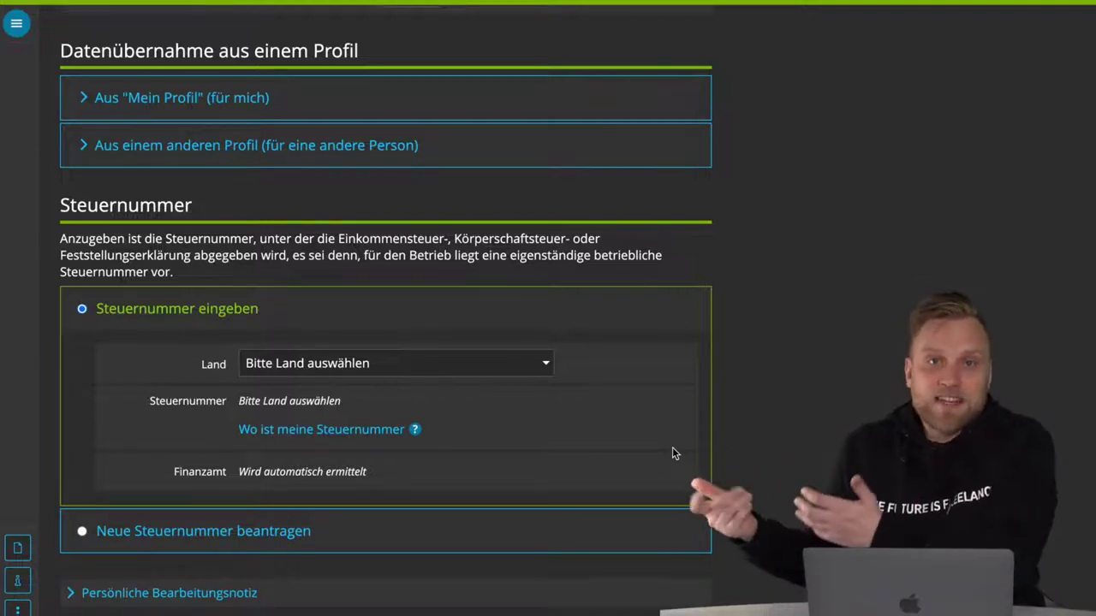
scroll(648, 446, down, 1)
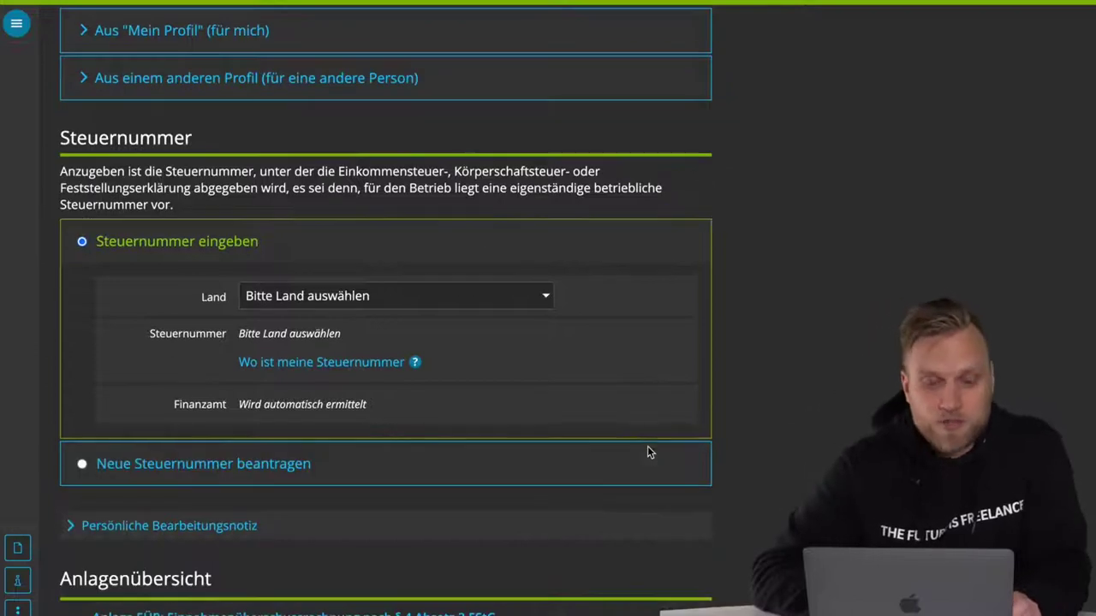
click(468, 297)
click(656, 346)
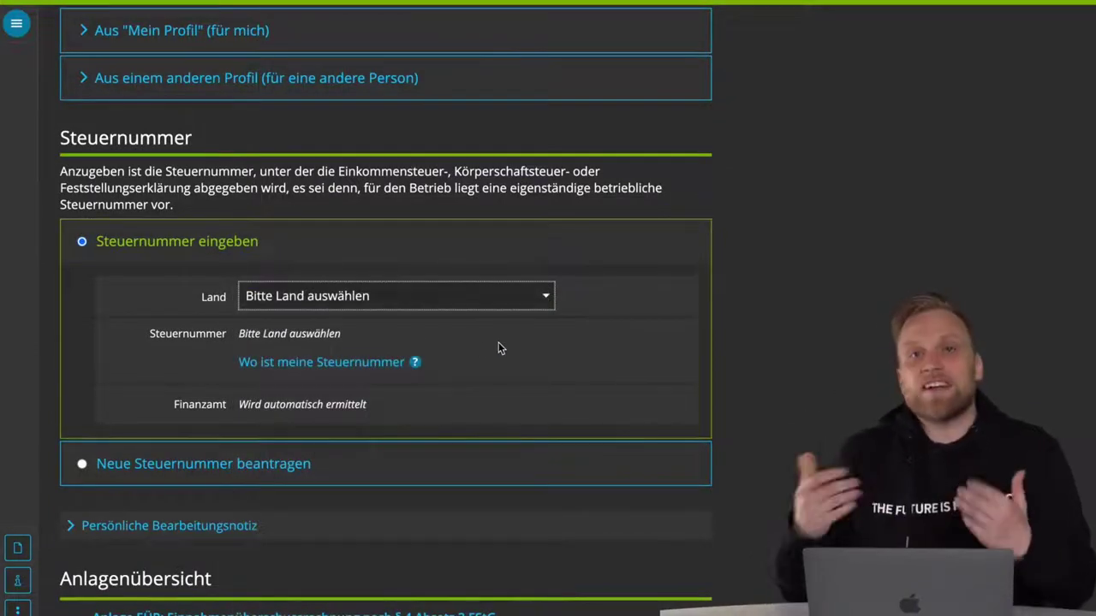
scroll(501, 348, down, 3)
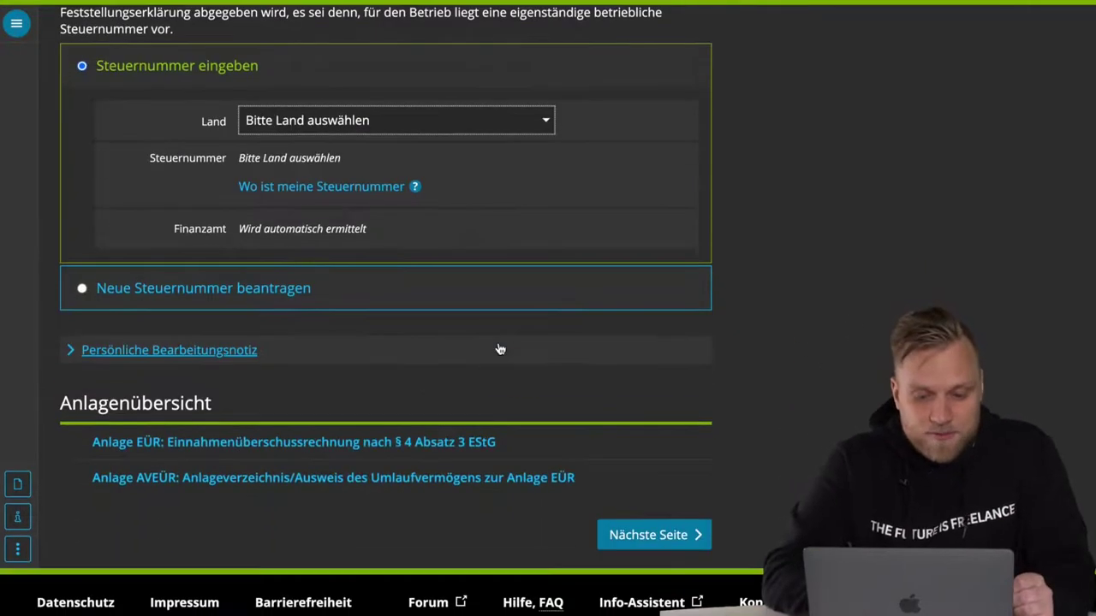
click(668, 543)
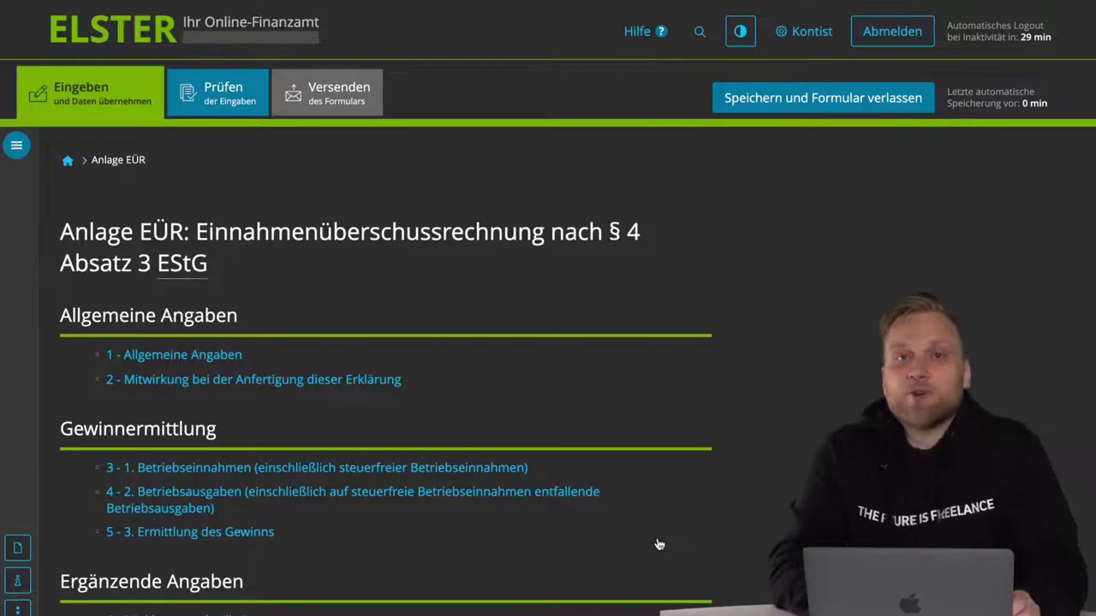
- Continue from the Anlage EÜR overview to page 1, Allgemeine Angaben
scroll(659, 544, down, 1)
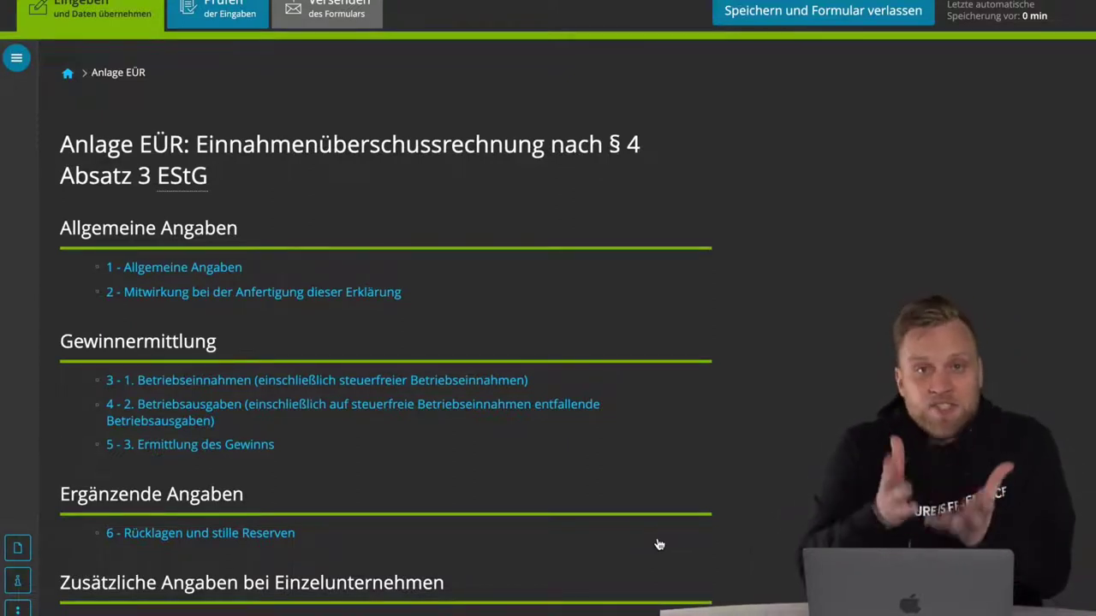
scroll(659, 544, down, 1)
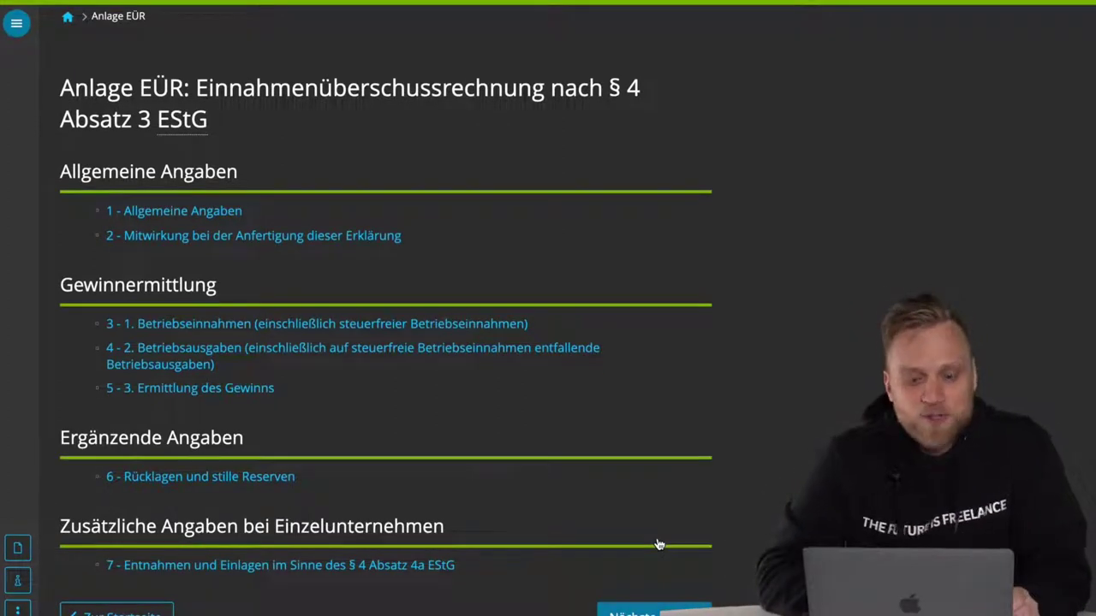
scroll(659, 544, down, 1)
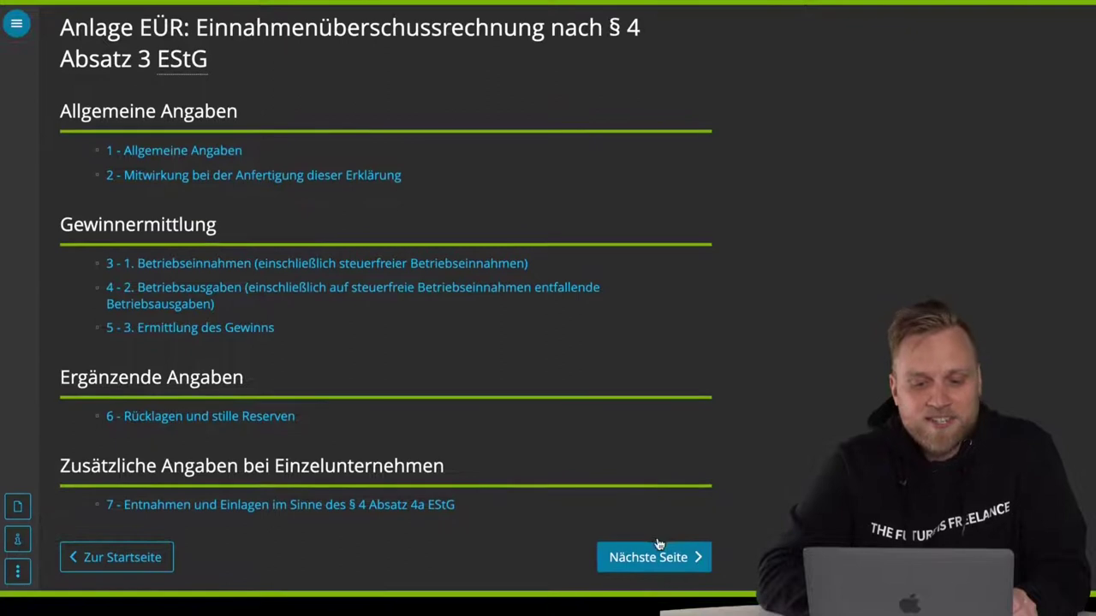
click(654, 558)
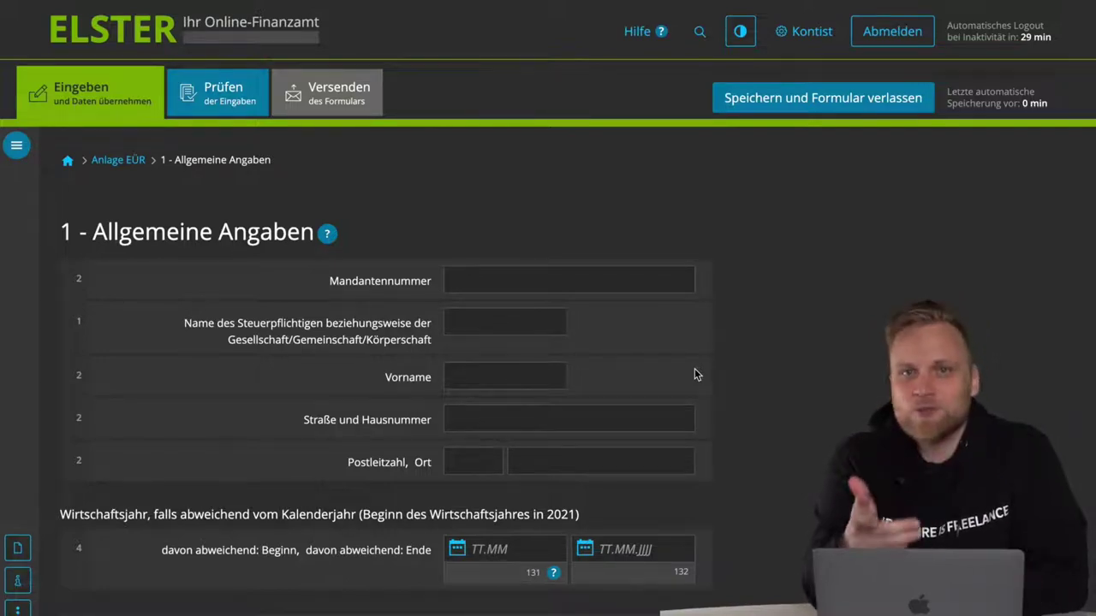
- Enter the taxpayer's surname and first name in the Name and Vorname fields
click(506, 323)
click(505, 377)
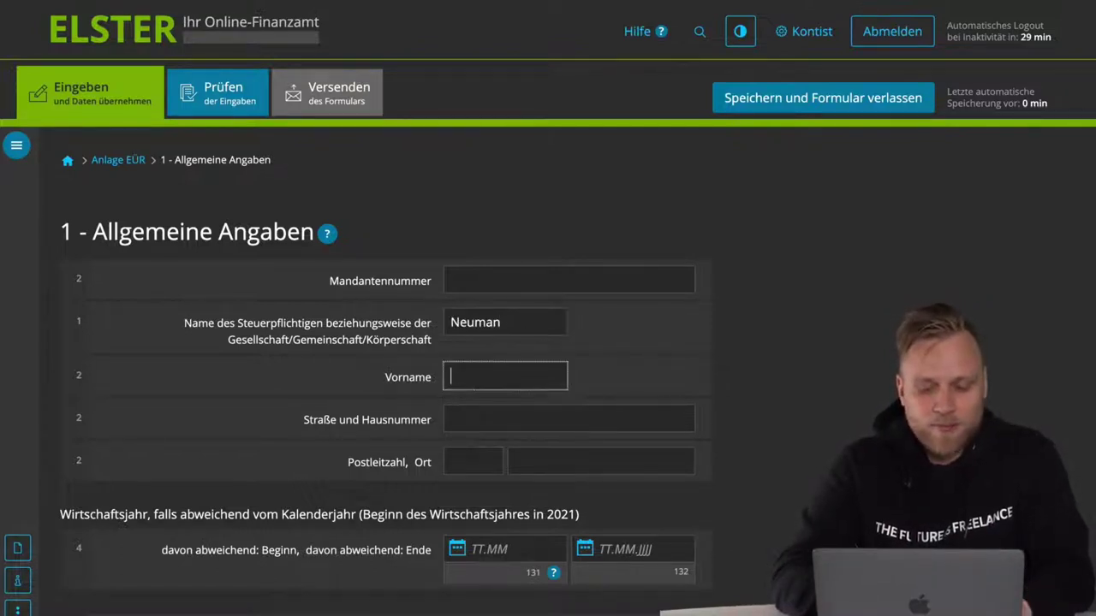
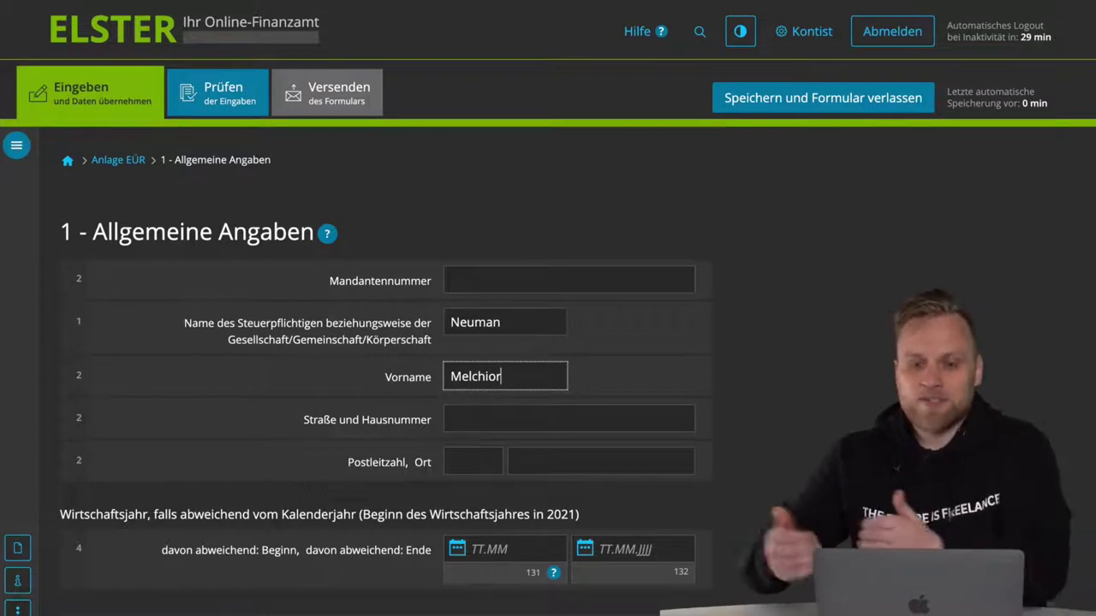
scroll(482, 330, down, 3)
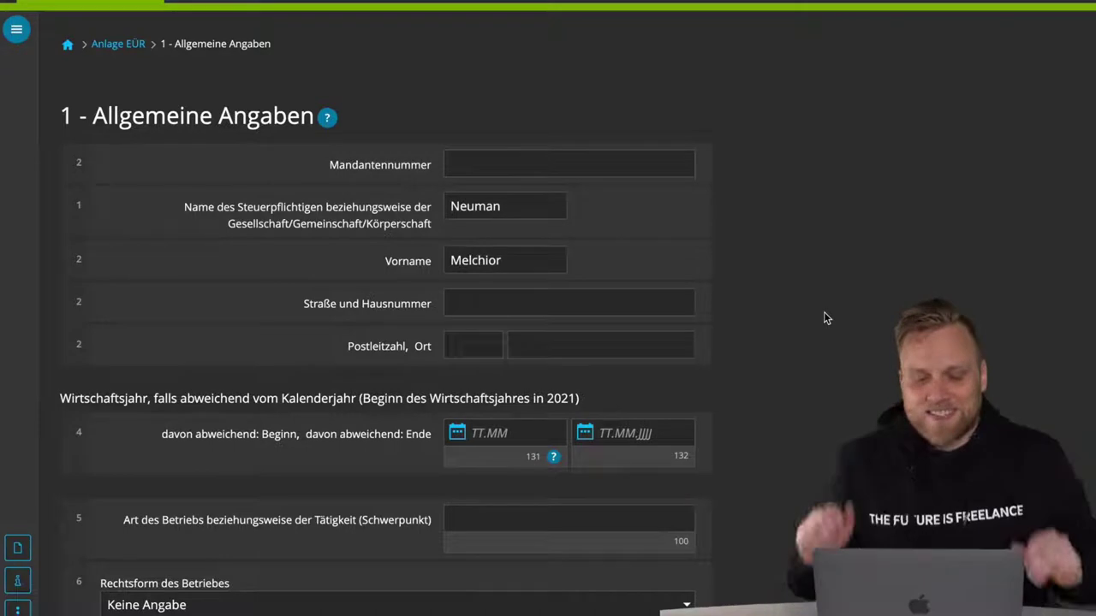
scroll(824, 311, down, 2)
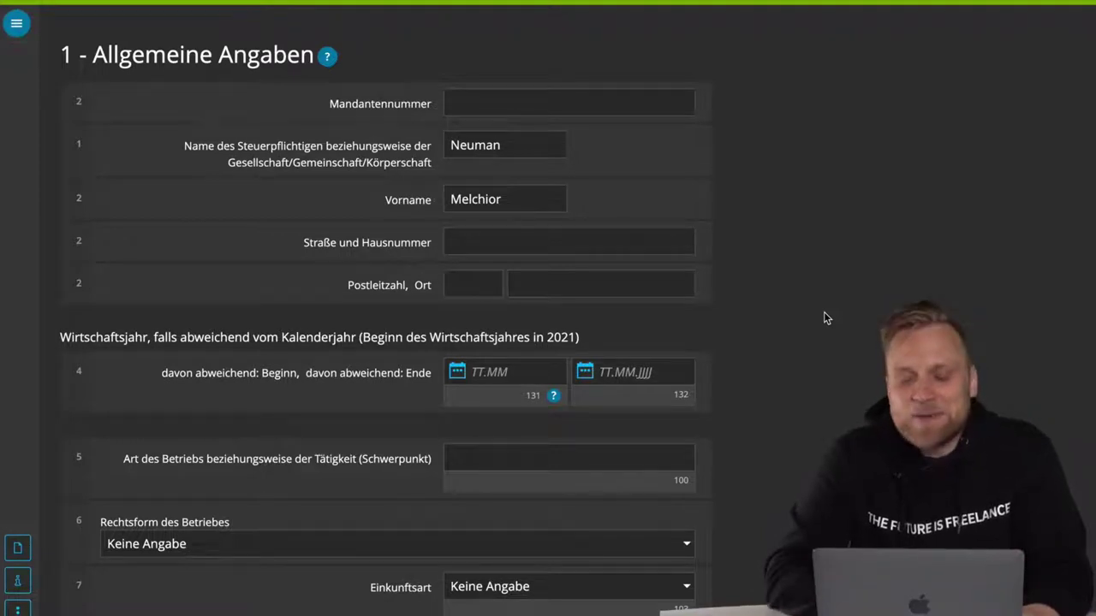
- Choose 'Angehörige(r) der freien Berufe' as the Rechtsform des Betriebes
scroll(823, 318, down, 1)
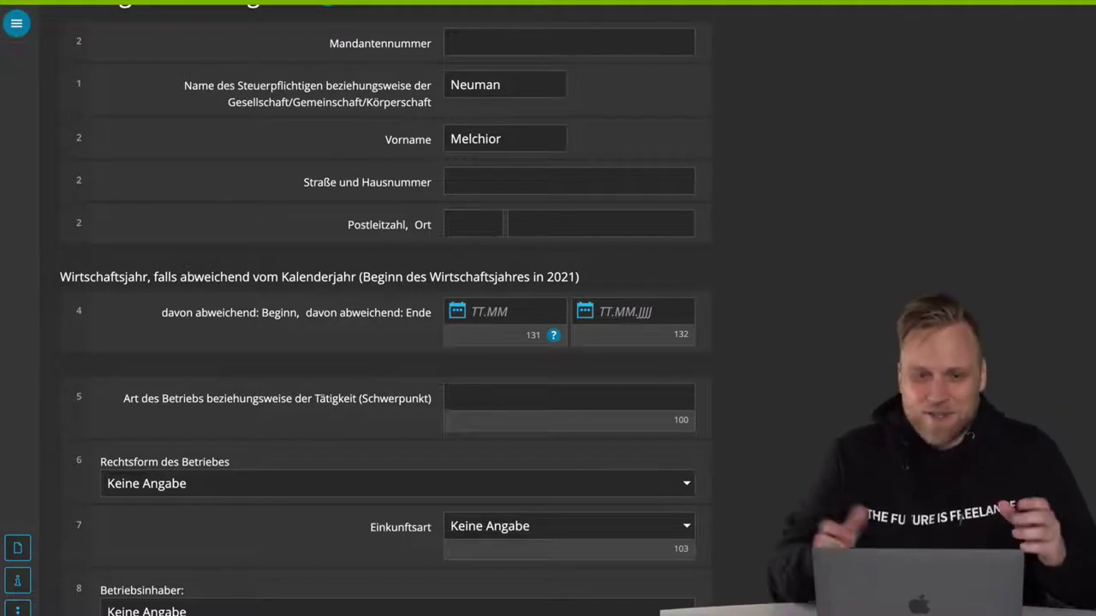
scroll(385, 309, down, 1)
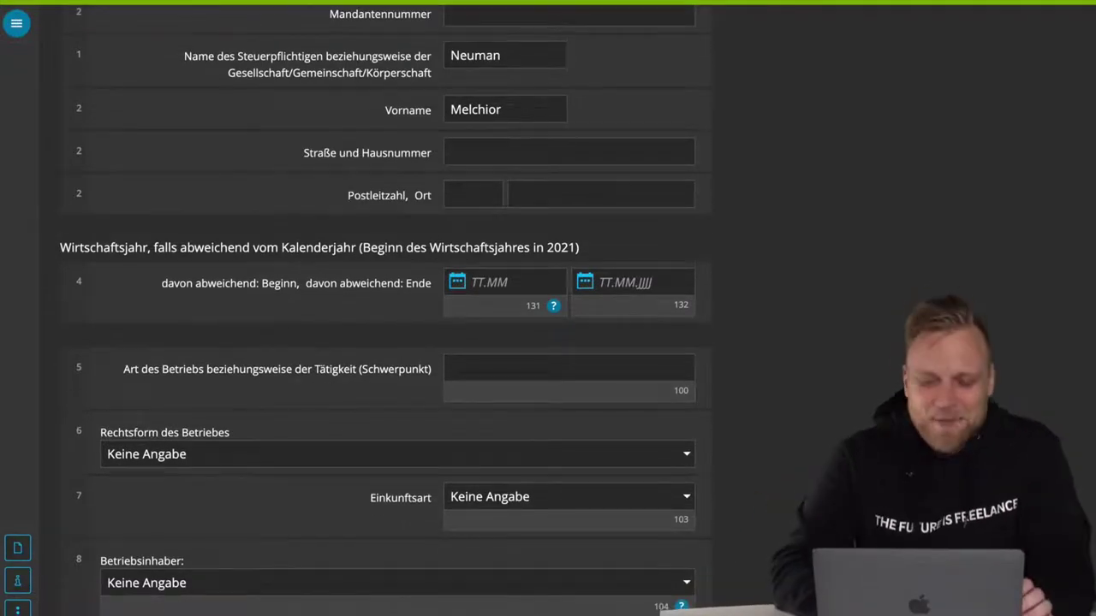
scroll(386, 308, down, 1)
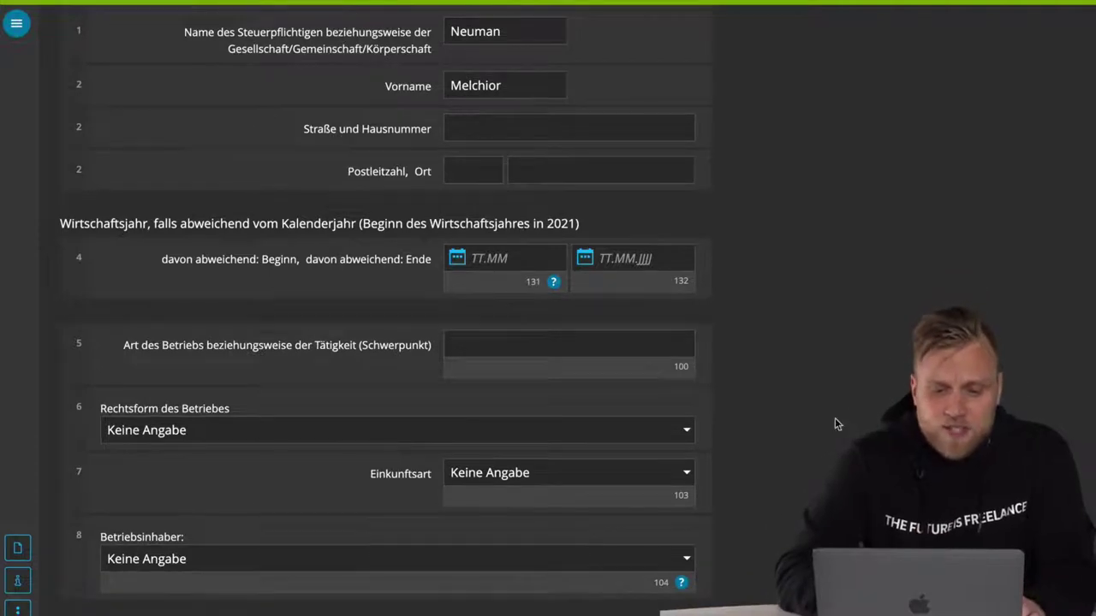
click(585, 347)
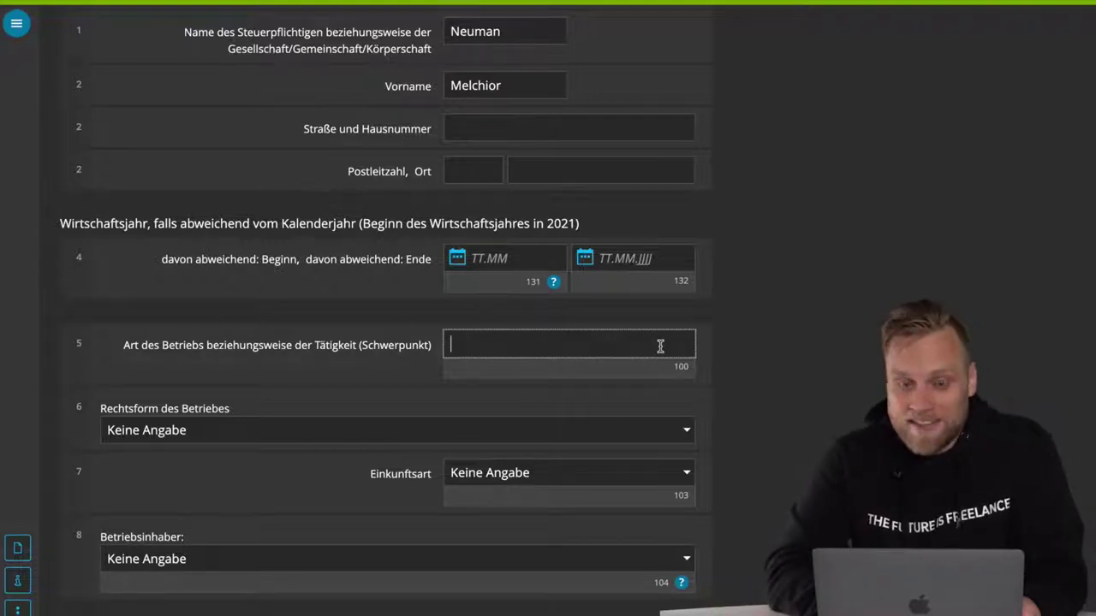
scroll(804, 367, down, 3)
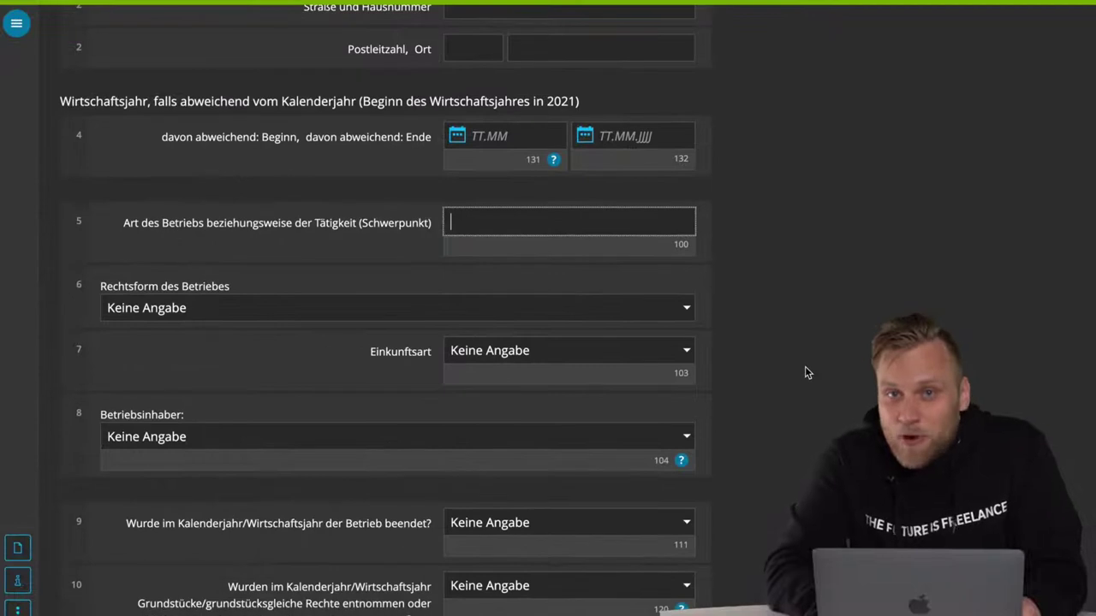
click(638, 311)
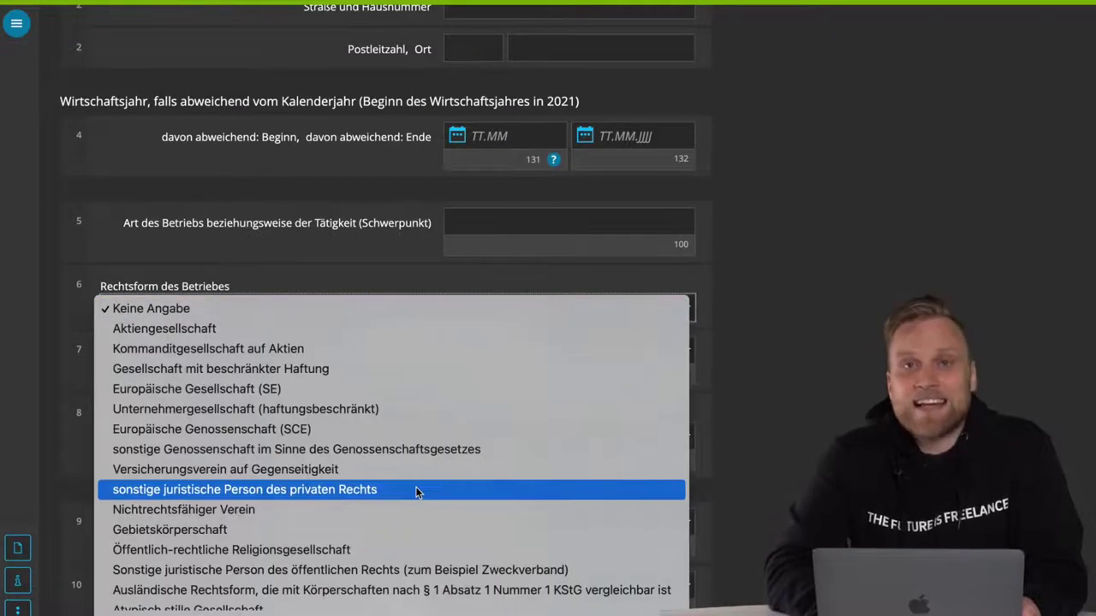
scroll(416, 489, down, 5)
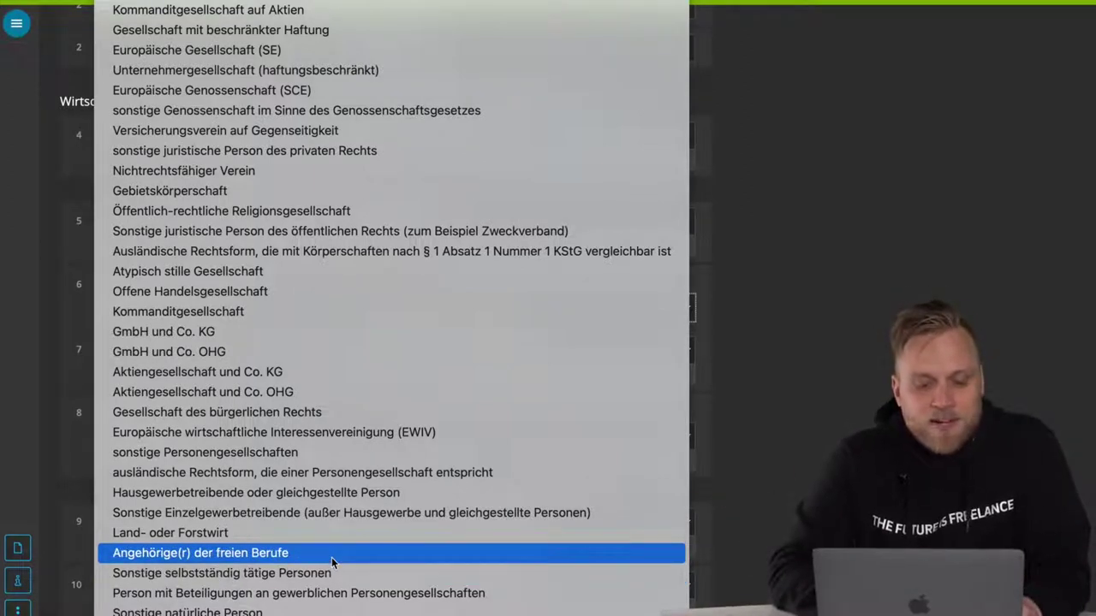
click(327, 558)
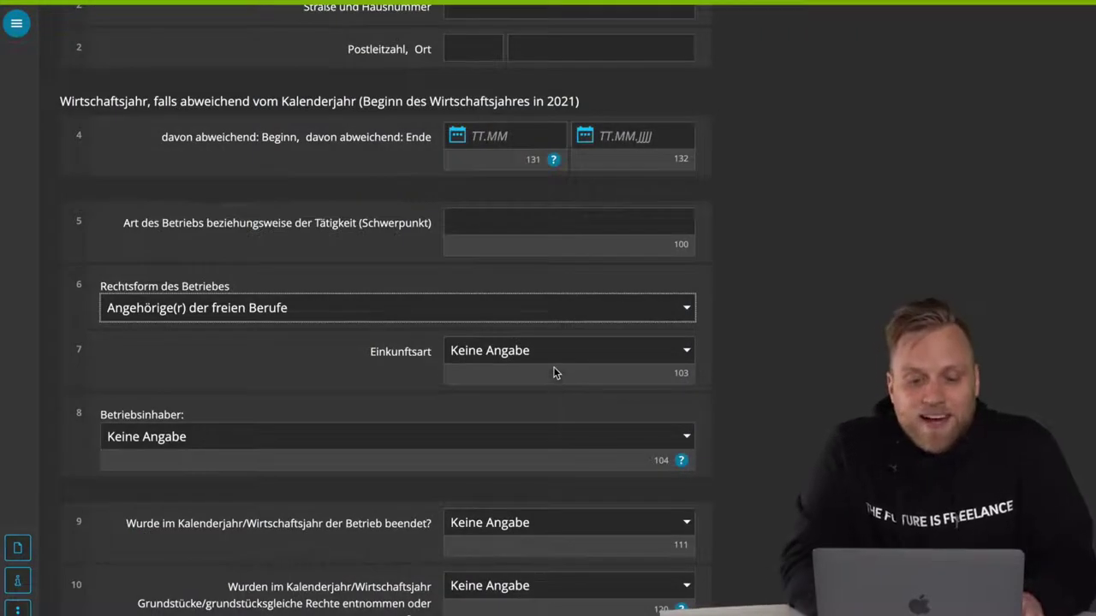
- Choose 'Selbständige Arbeit' as the Einkunftsart
click(558, 352)
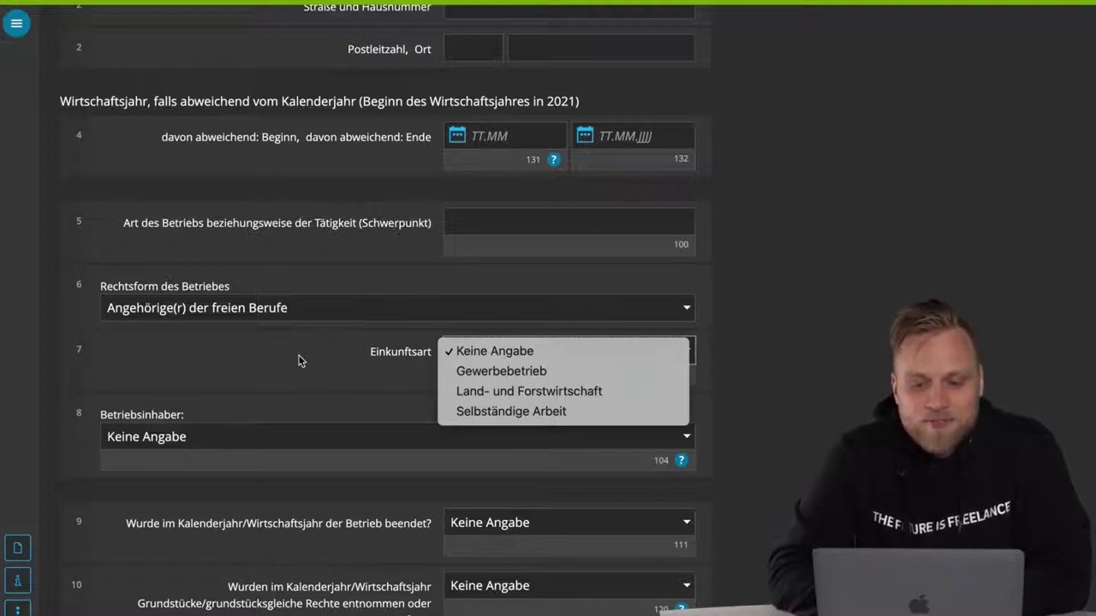
click(519, 412)
scroll(579, 402, down, 2)
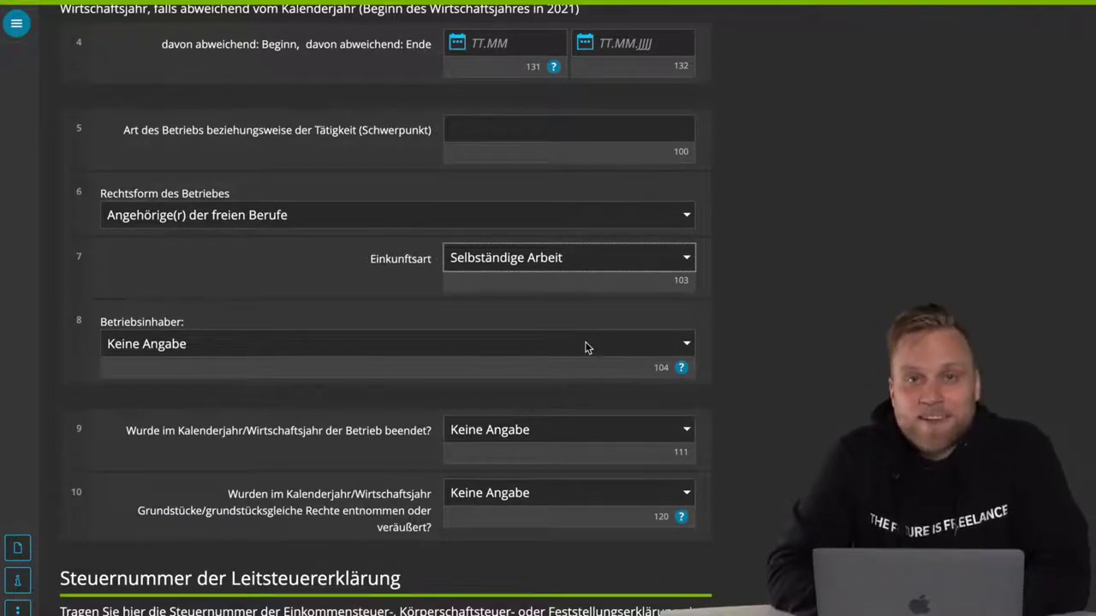
- Set Betriebsinhaber to 'Steuerpflichtige Person/Ehemann/Person A'
click(586, 347)
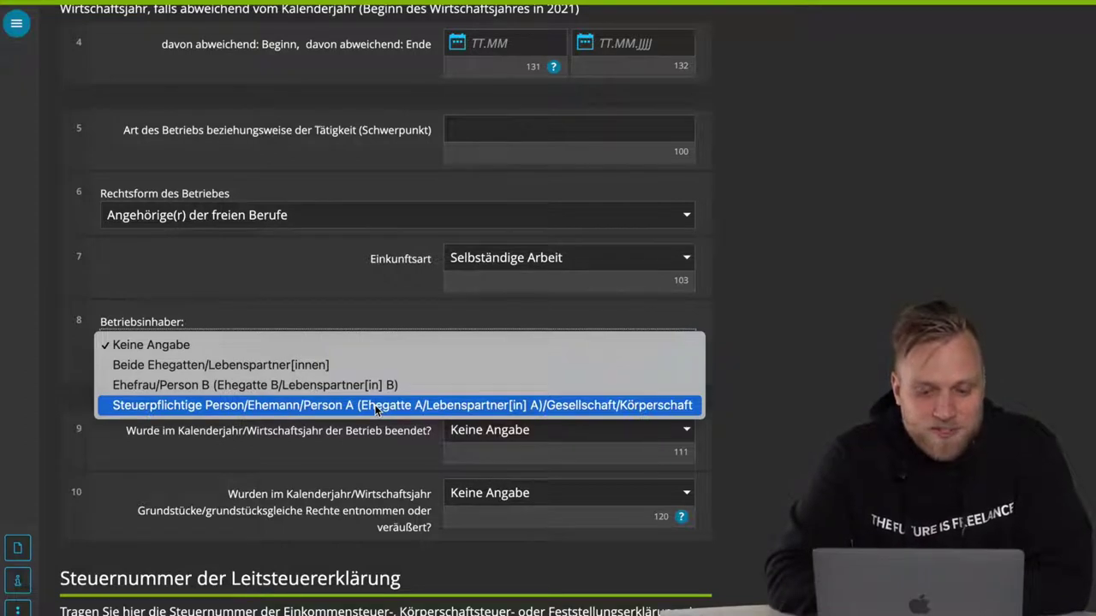
click(375, 408)
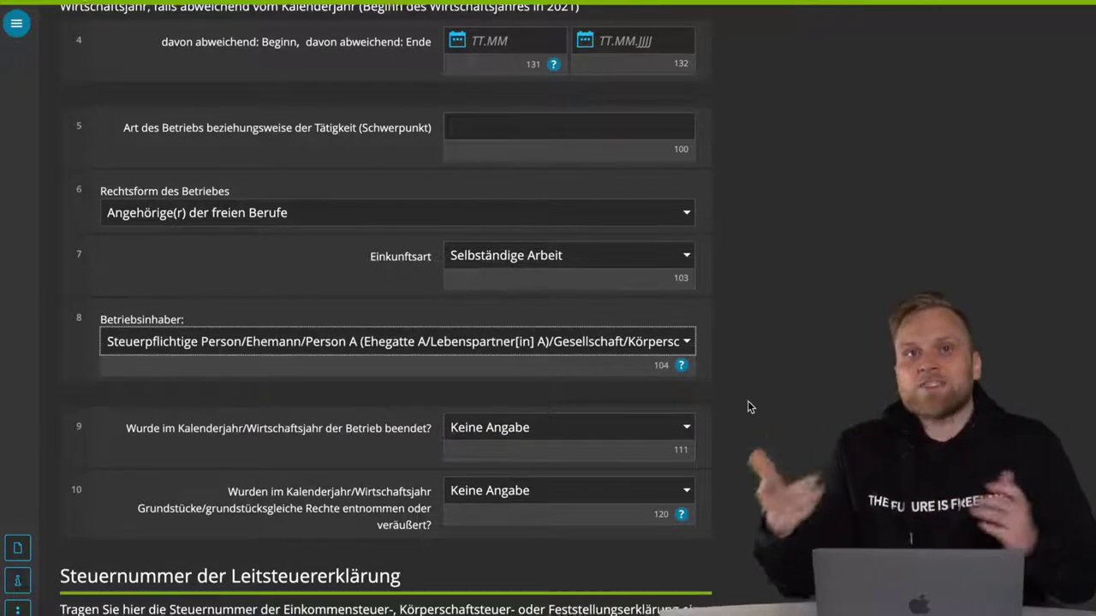
scroll(748, 402, down, 2)
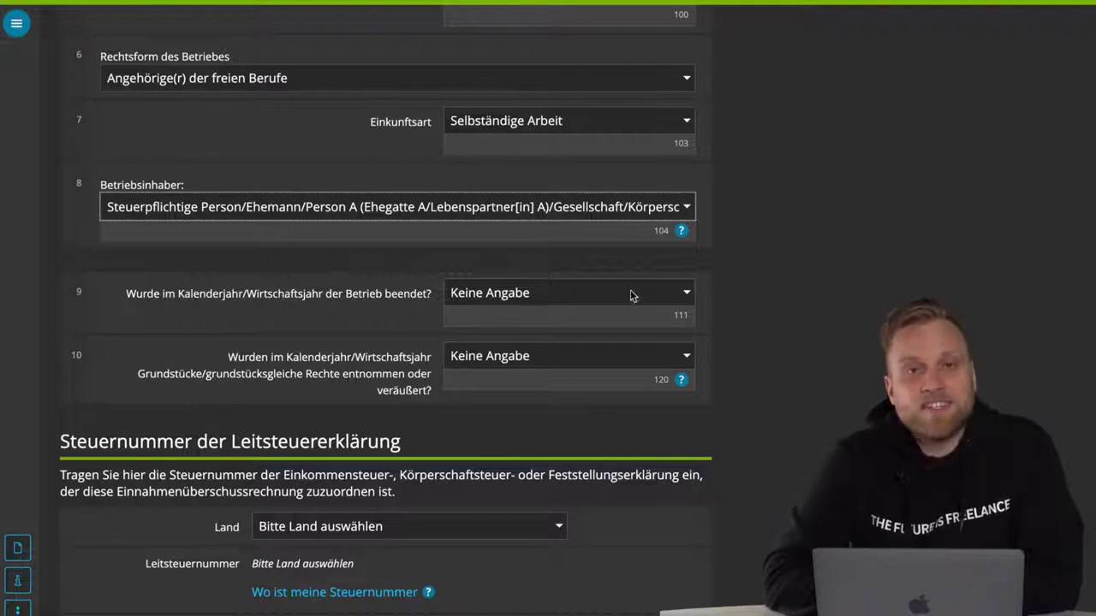
- Scroll to the bottom of Allgemeine Angaben to reach the Nächste Seite button
scroll(601, 391, down, 2)
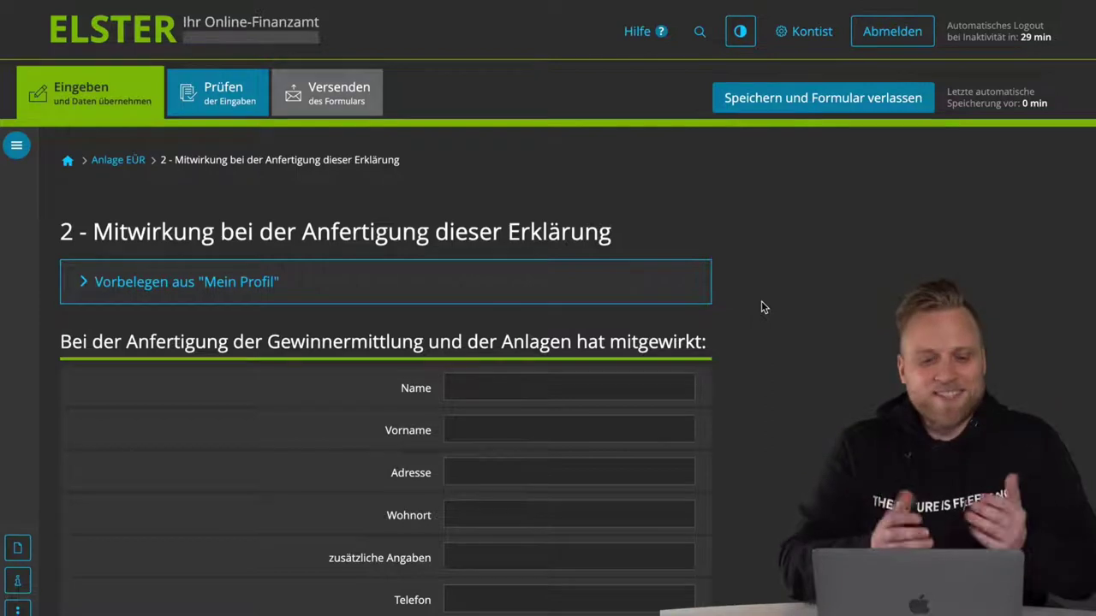
- Leave the preparer fields blank and advance to page 3, Betriebseinnahmen
scroll(761, 305, down, 3)
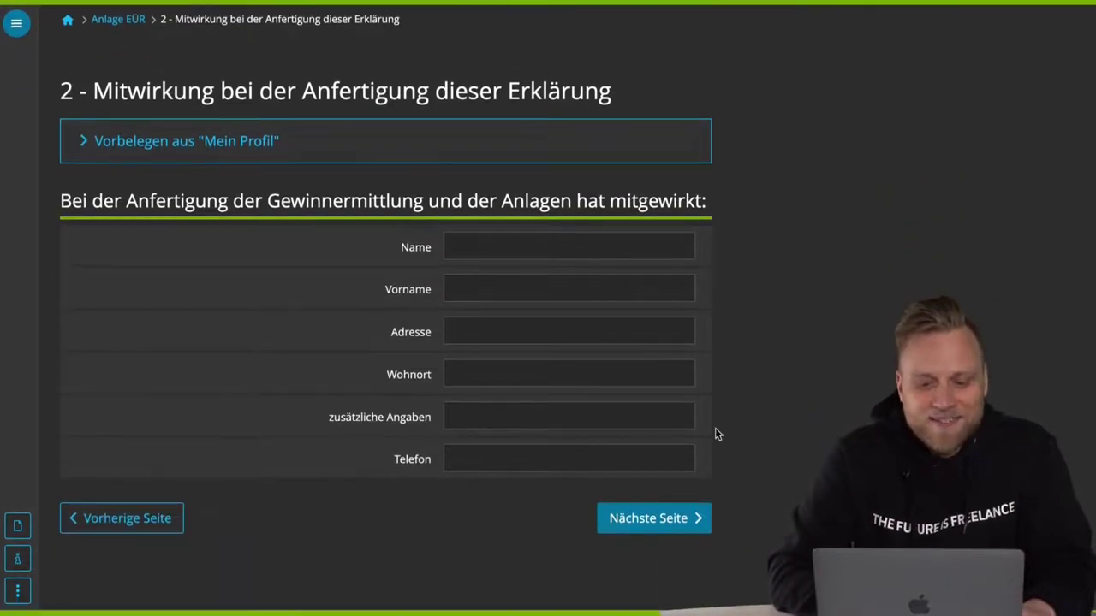
click(660, 521)
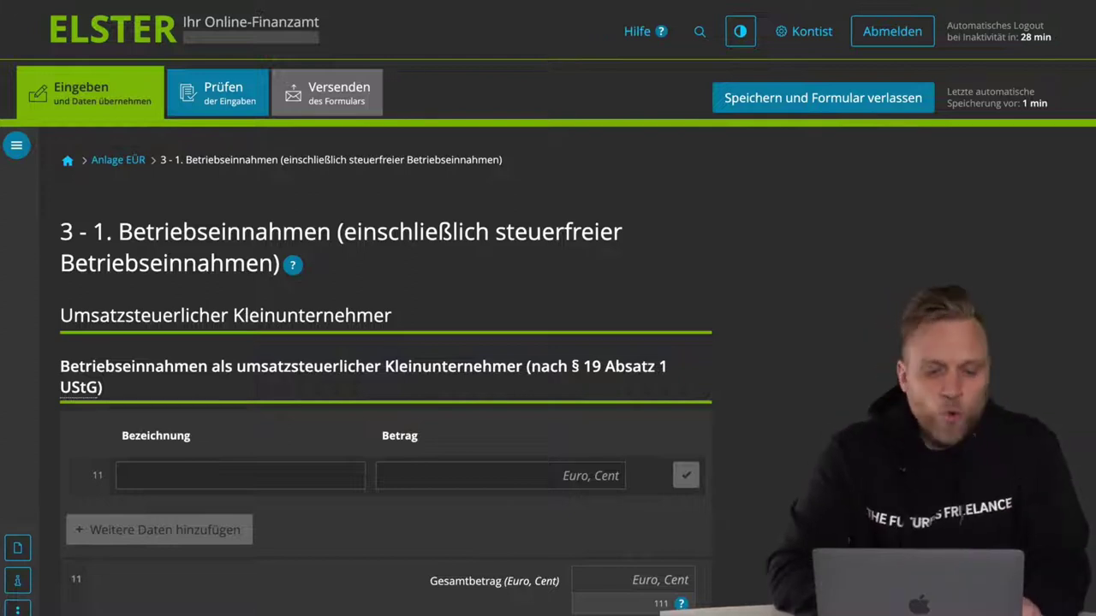
- Add the Kleinunternehmer income line 'Videoproduktion' with 5000,00 euros to line 11
scroll(896, 393, down, 1)
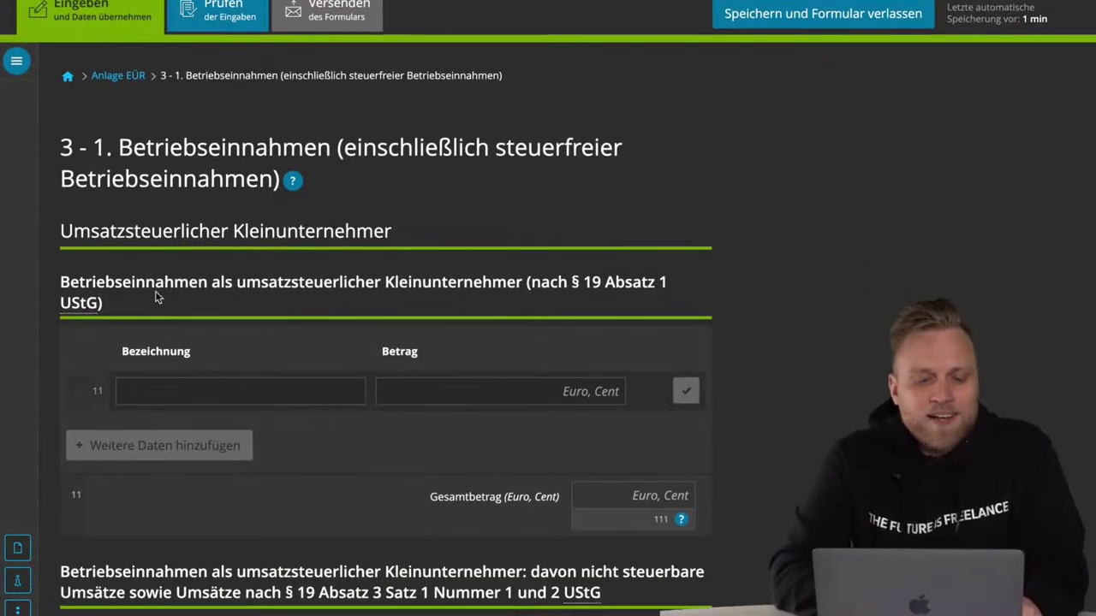
triple_click(134, 281)
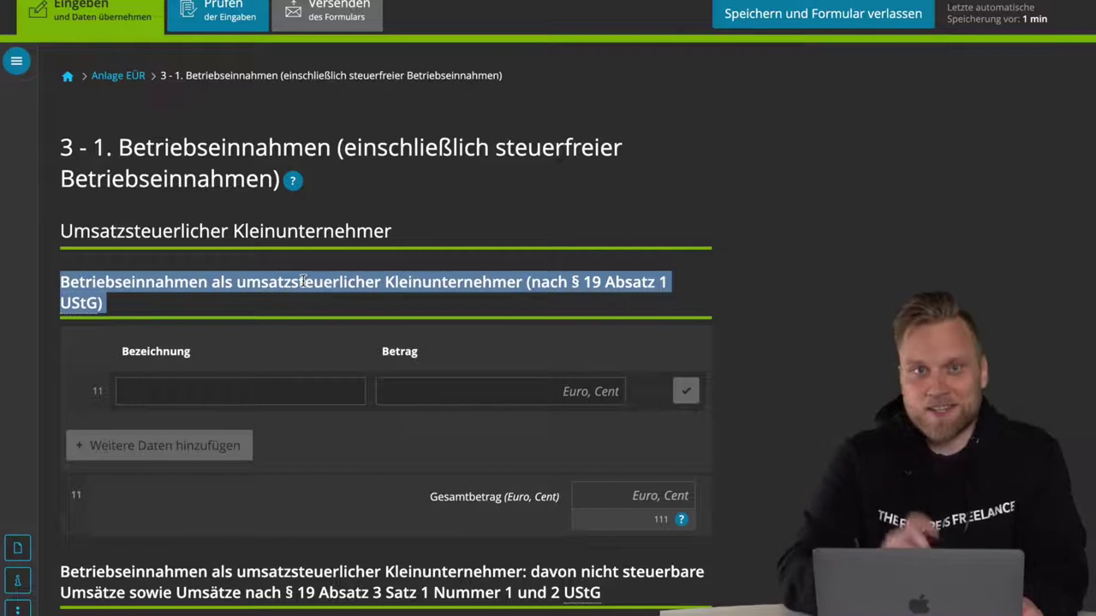
click(248, 394)
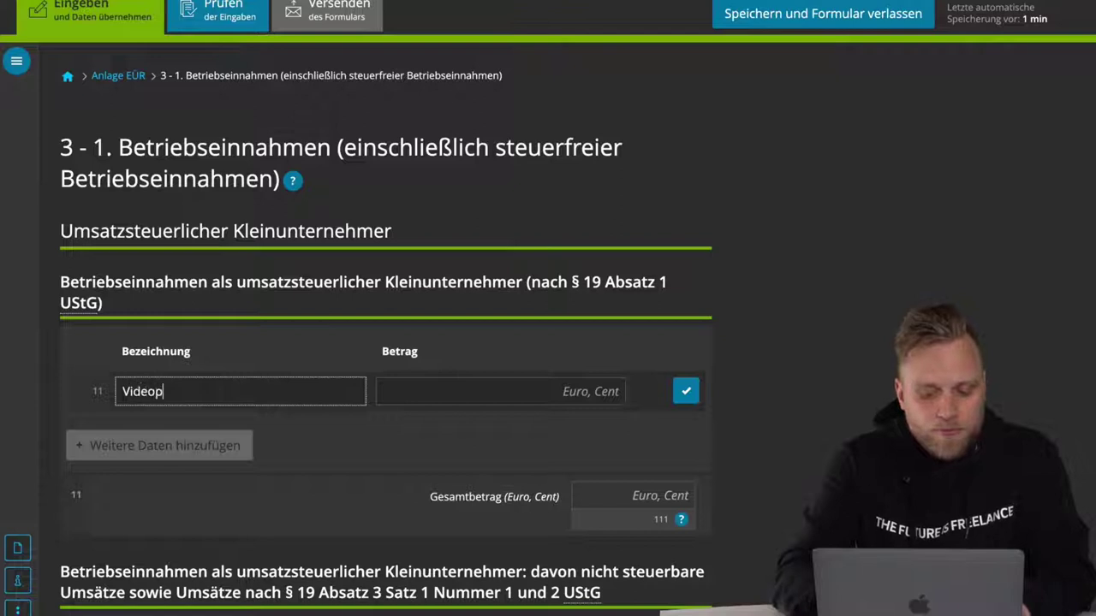
text(tion)
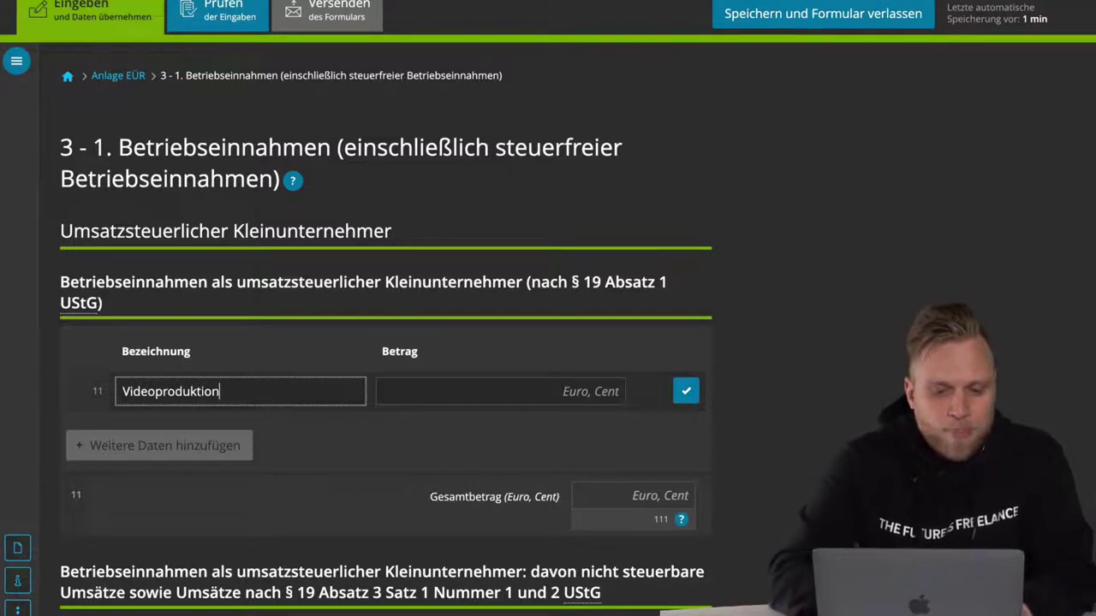
click(556, 388)
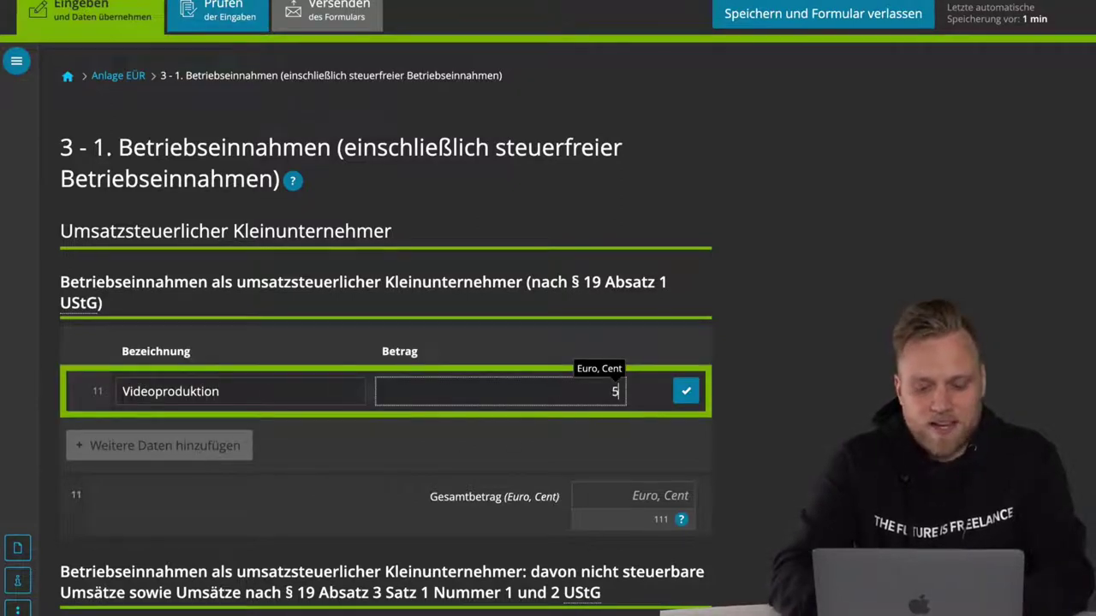
click(684, 392)
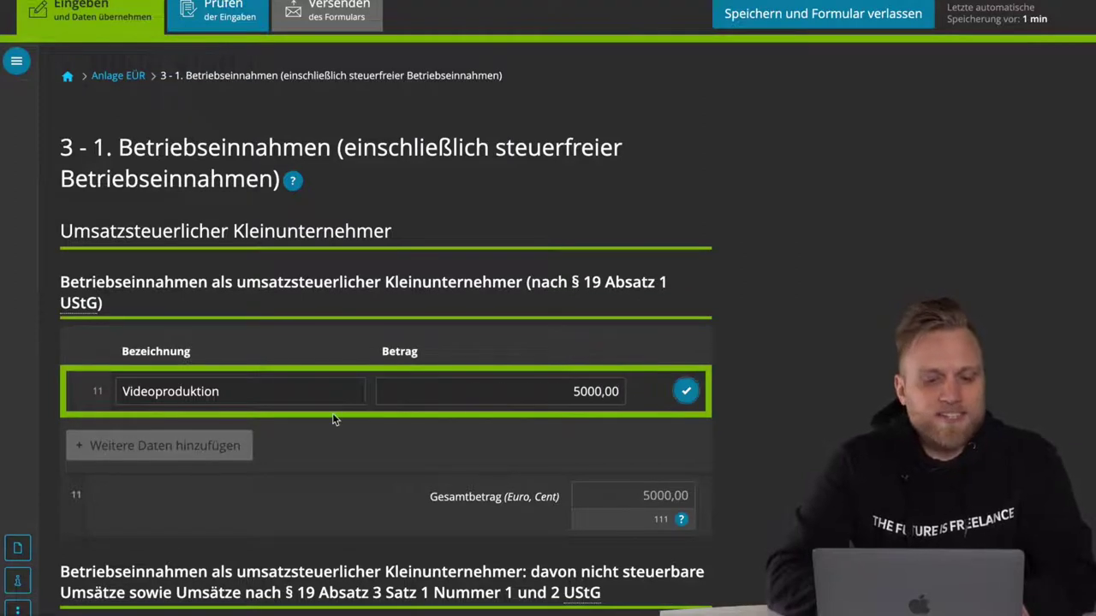
scroll(325, 416, down, 3)
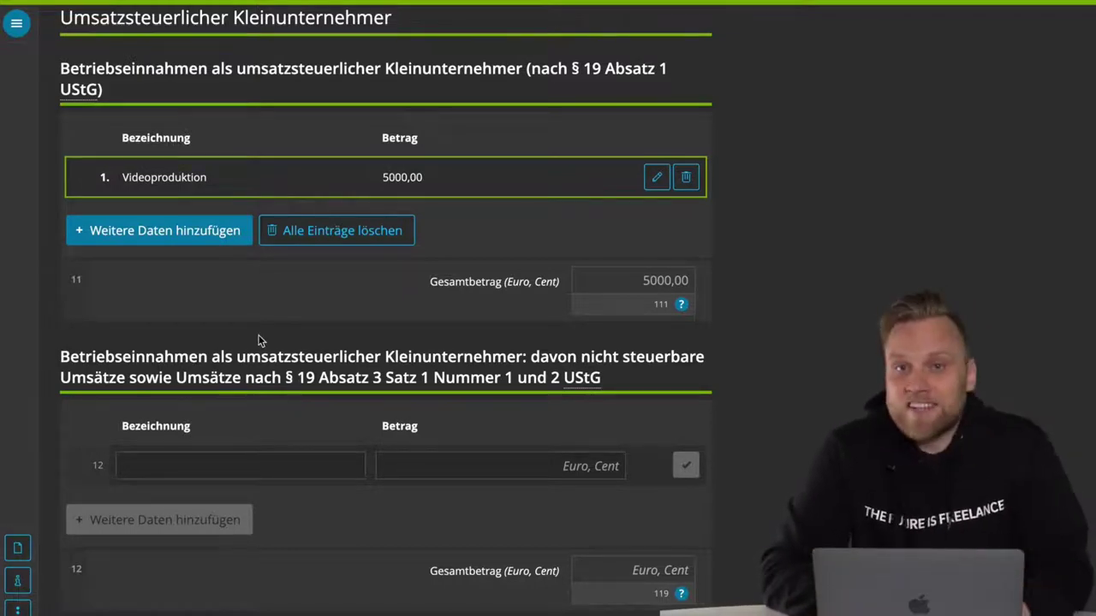
- Add a second line-11 income row 'Vorträge' with an amount of 10000,00 euros
scroll(257, 343, up, 2)
click(191, 305)
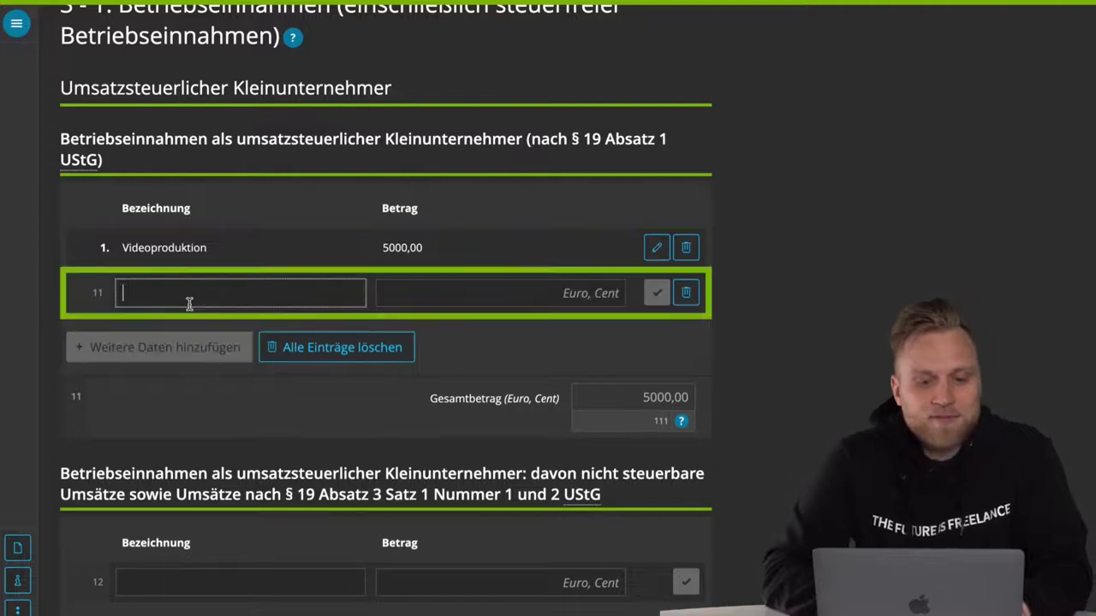
click(195, 299)
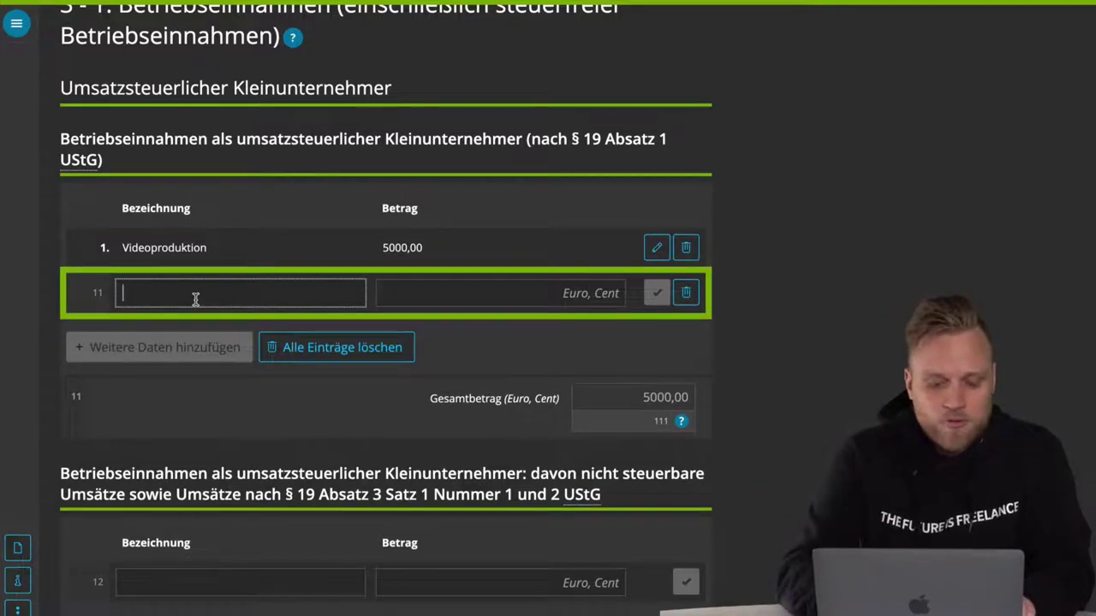
text(Vorträge)
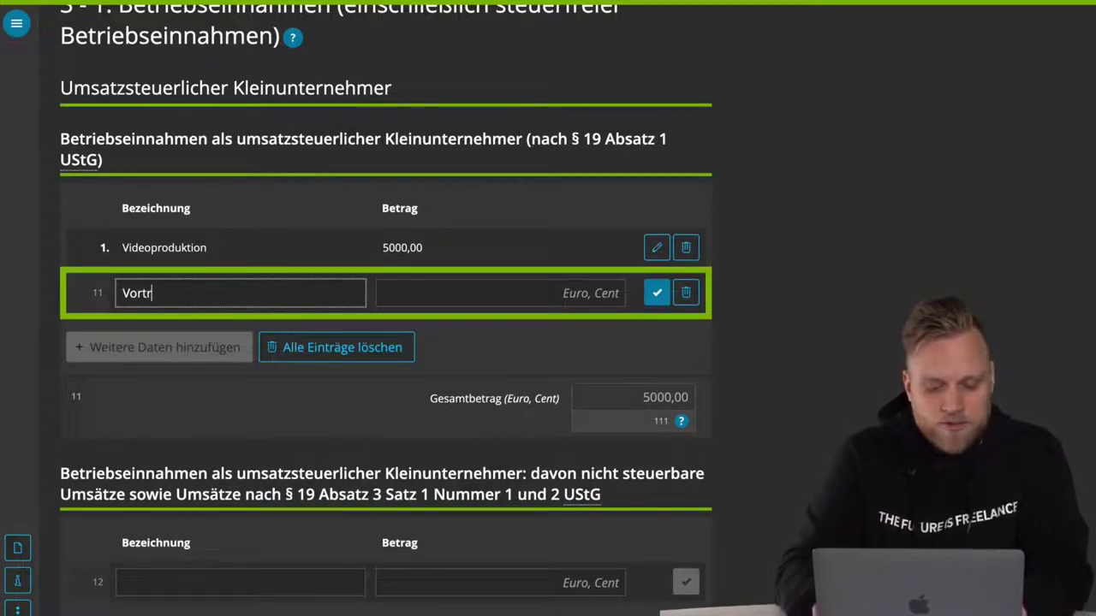
click(538, 292)
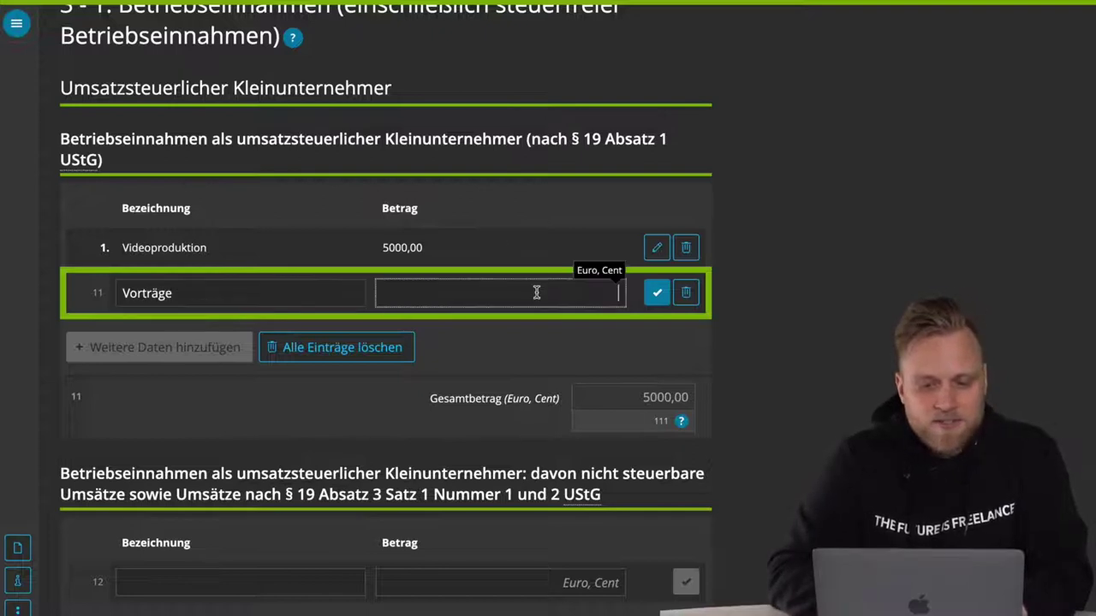
text(10000)
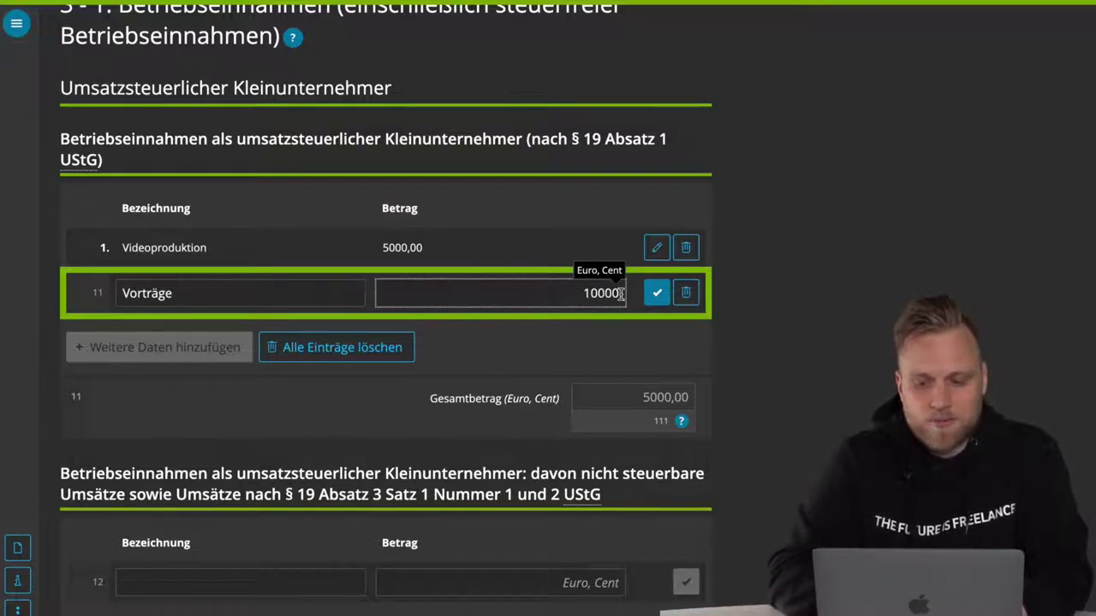
click(656, 293)
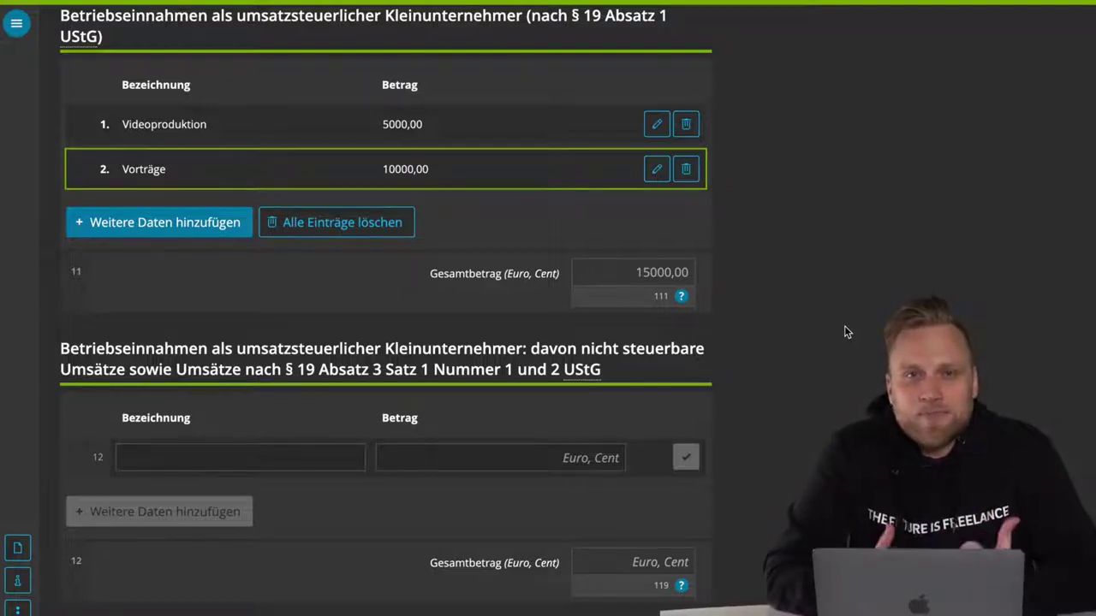
scroll(834, 291, up, 1)
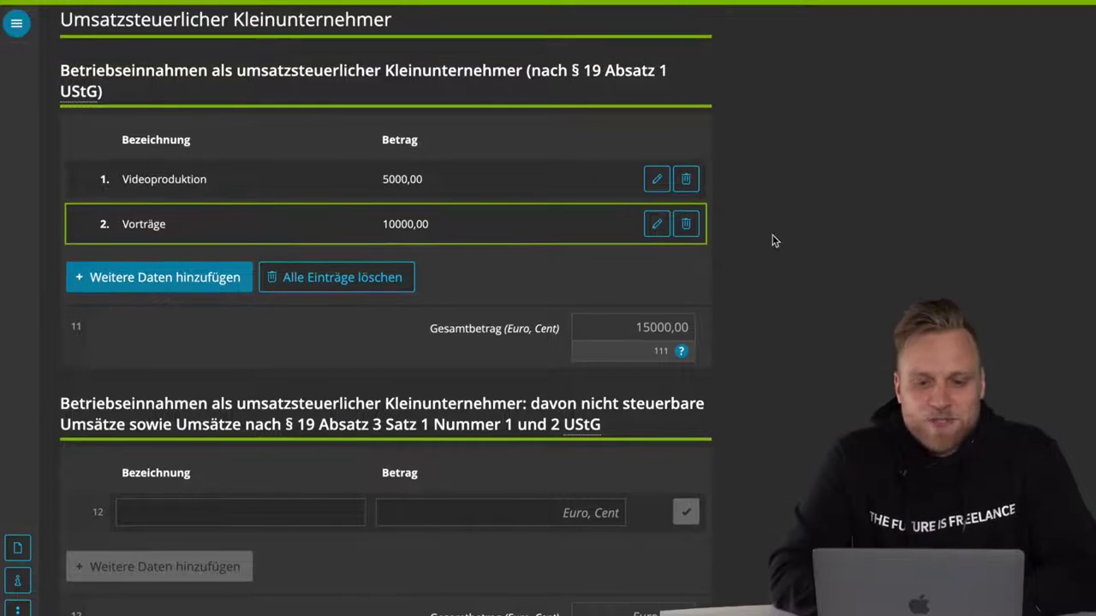
scroll(496, 321, down, 2)
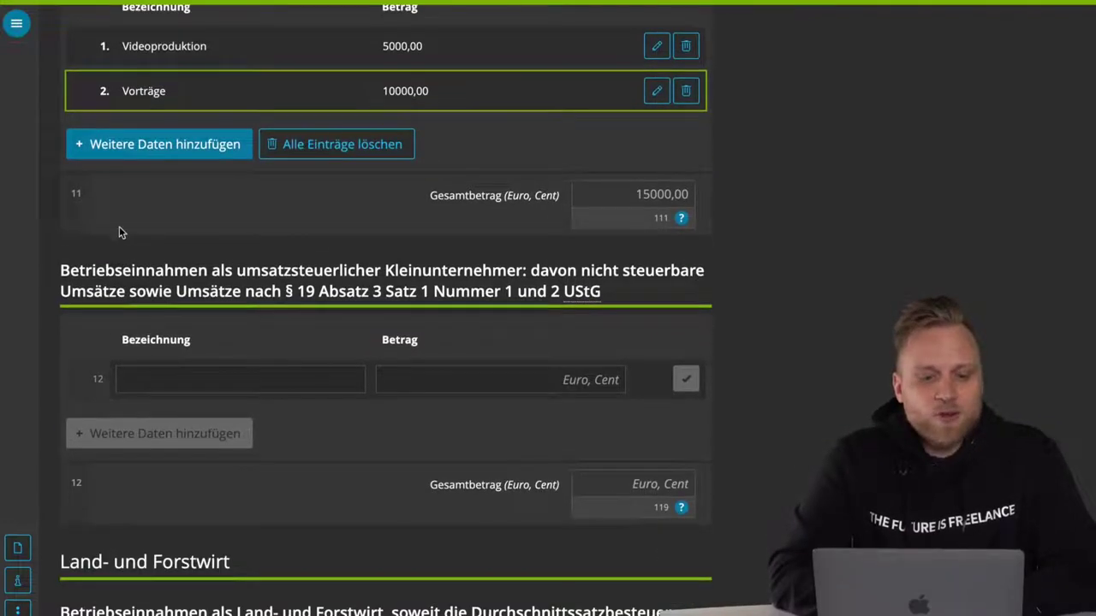
triple_click(109, 273)
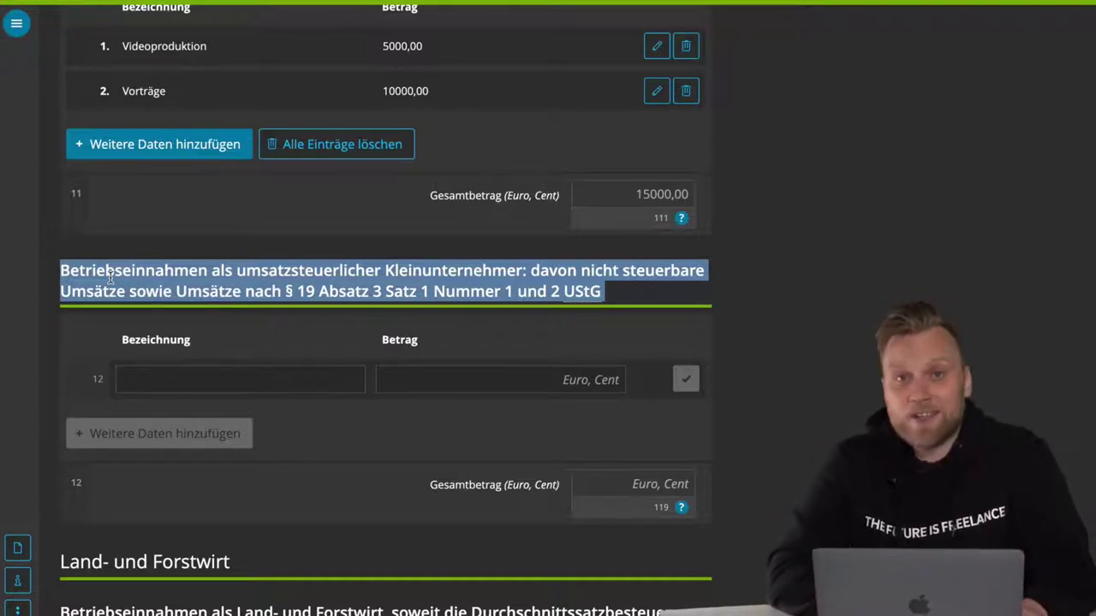
scroll(110, 276, down, 2)
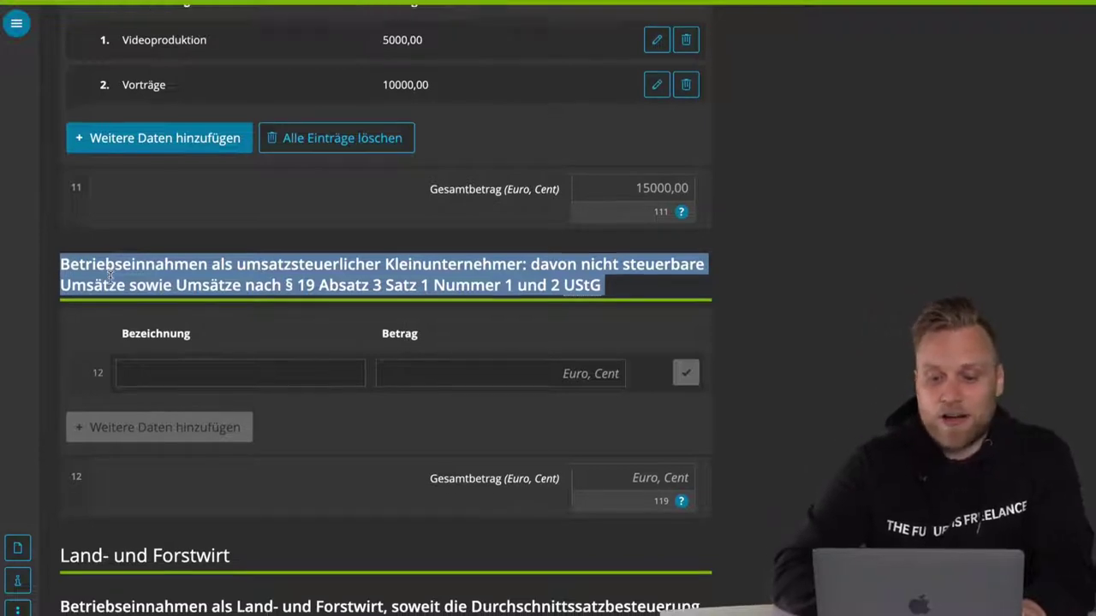
click(241, 248)
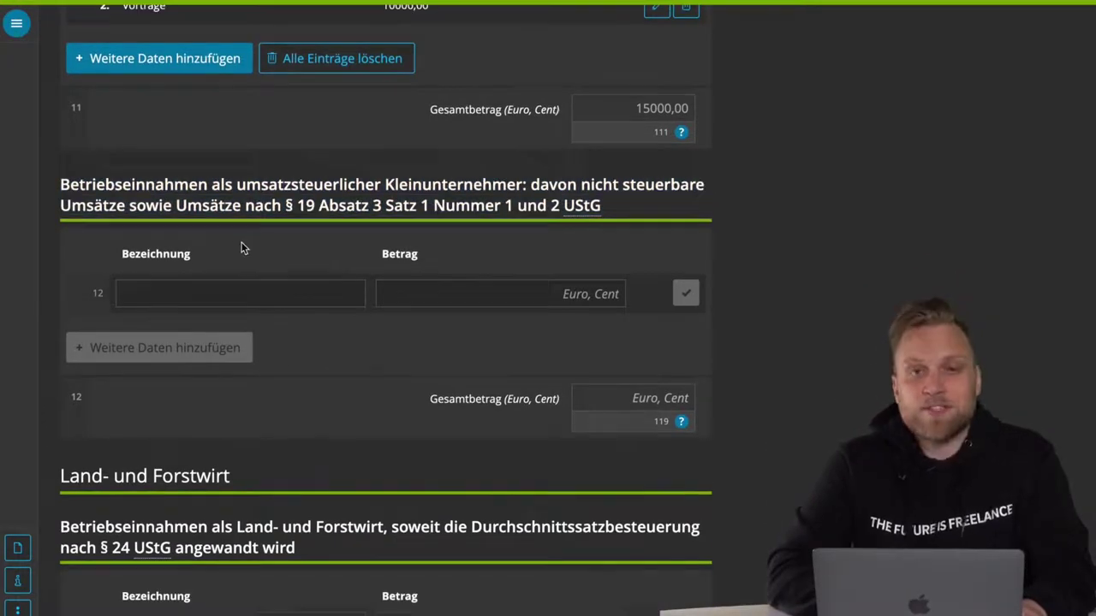
scroll(242, 248, down, 1)
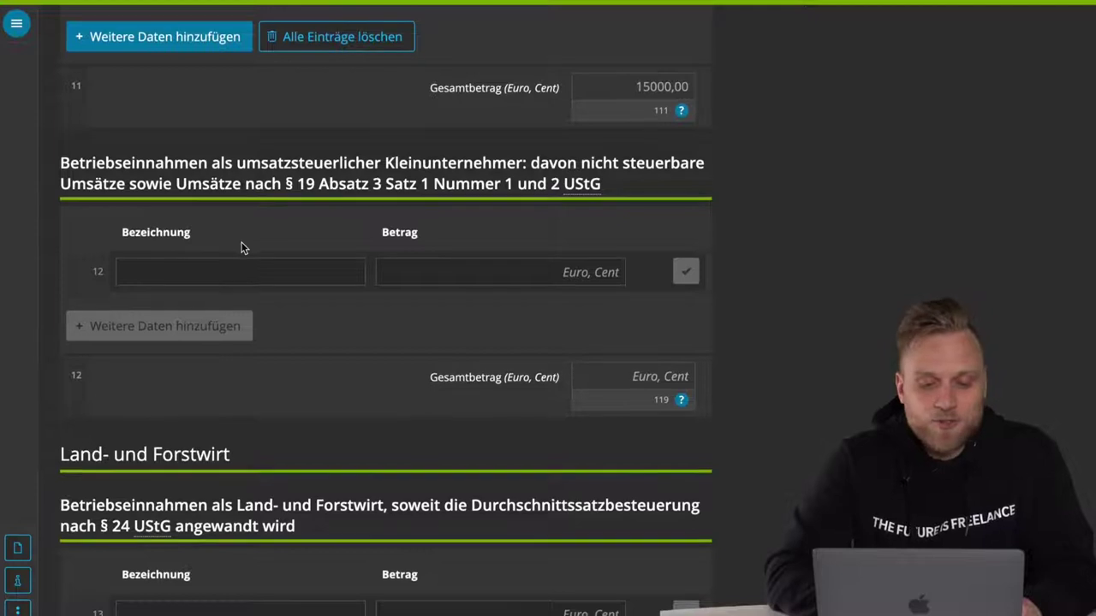
scroll(241, 249, down, 3)
scroll(295, 325, down, 2)
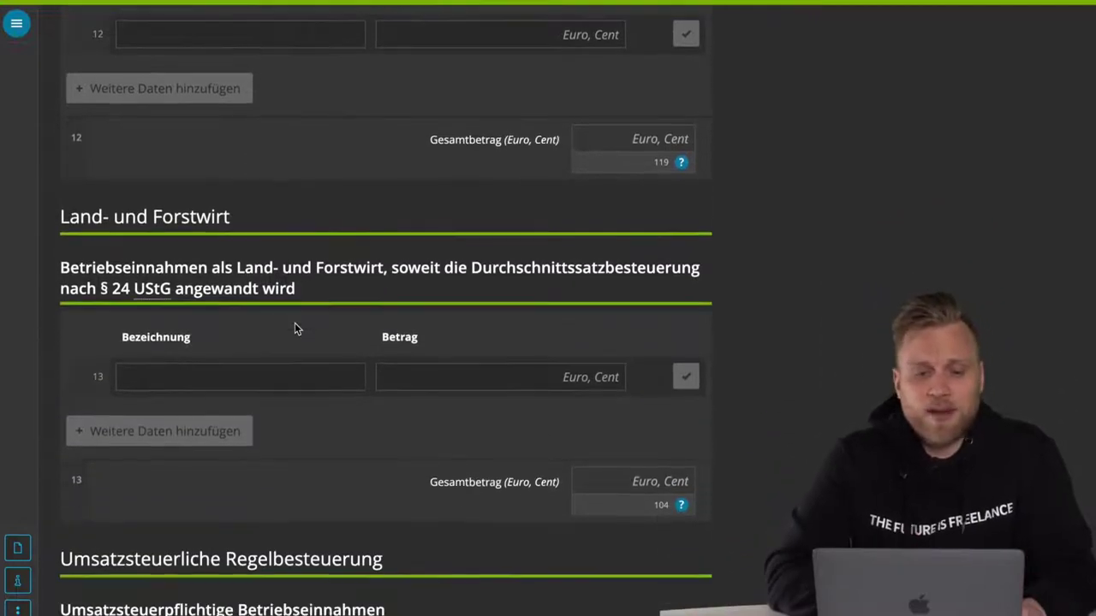
scroll(295, 329, down, 2)
scroll(294, 325, up, 3)
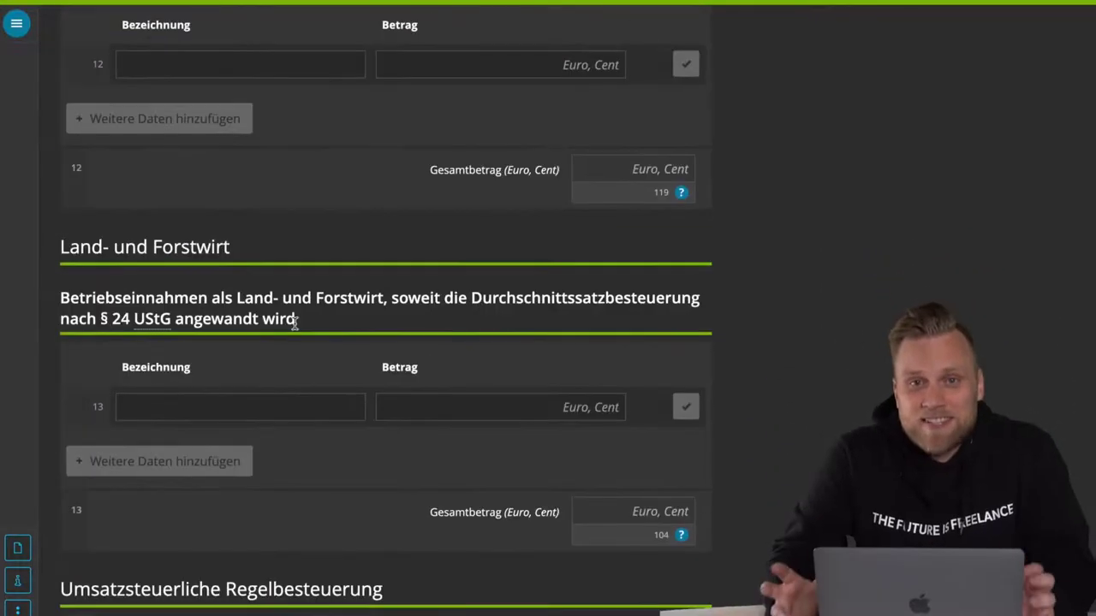
scroll(721, 525, down, 6)
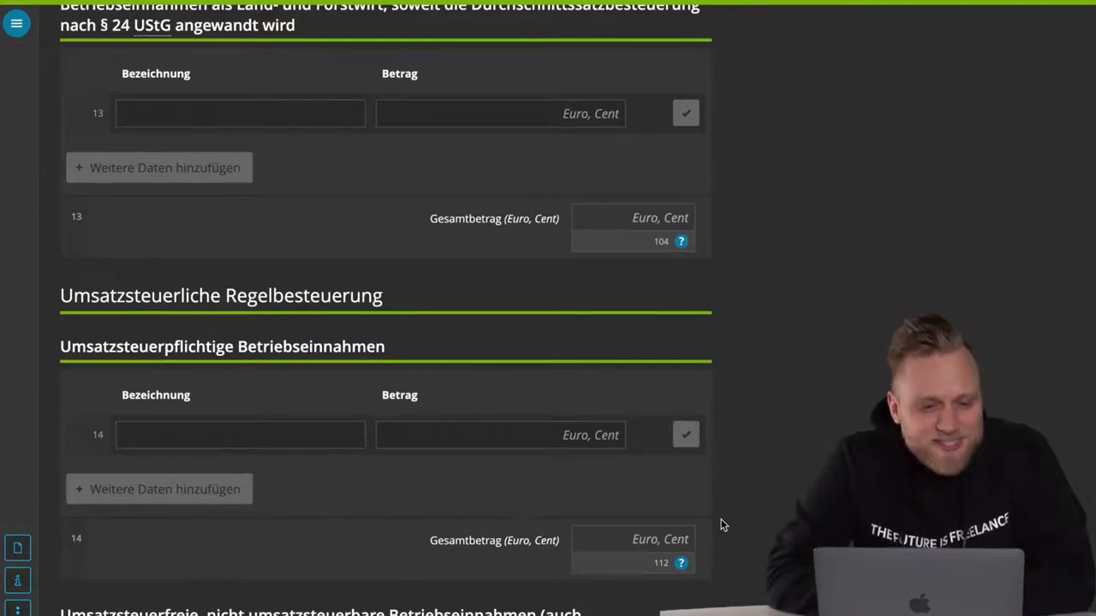
triple_click(204, 336)
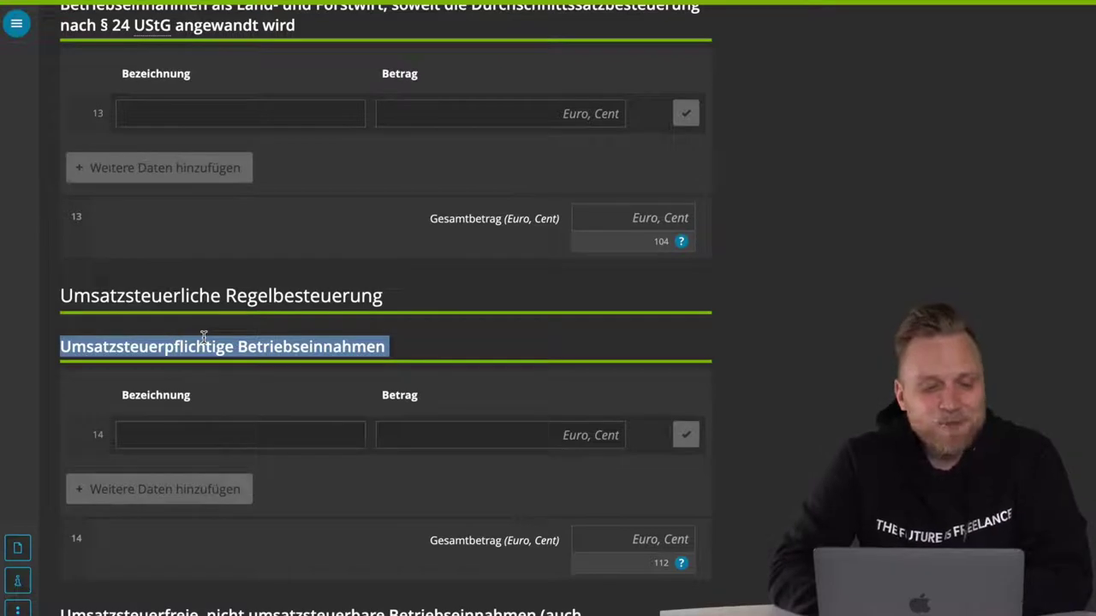
click(183, 439)
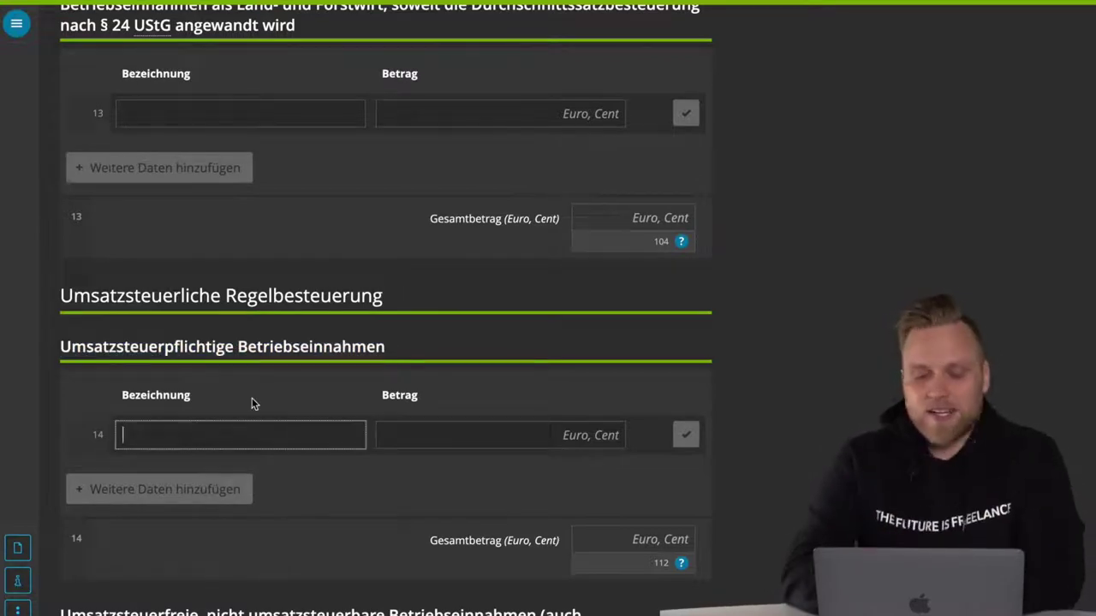
scroll(252, 399, down, 1)
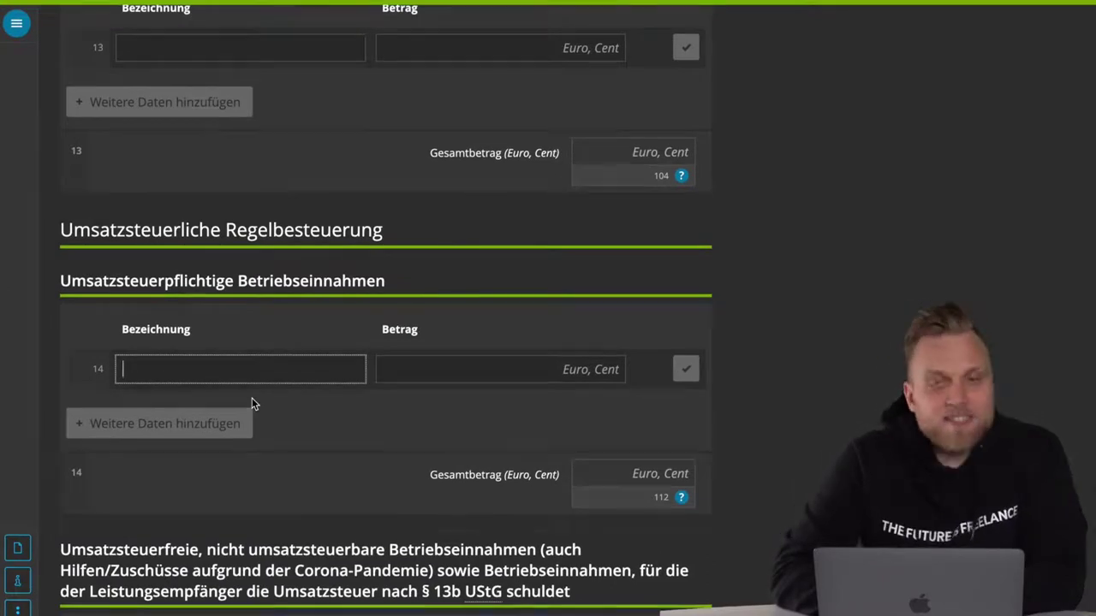
scroll(252, 403, down, 1)
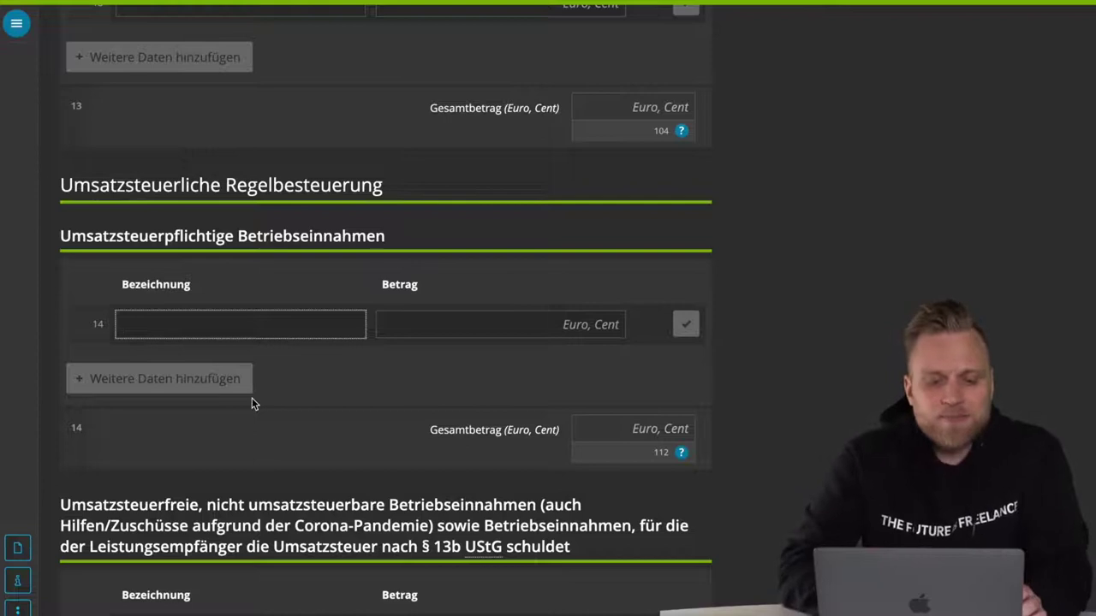
scroll(253, 403, down, 3)
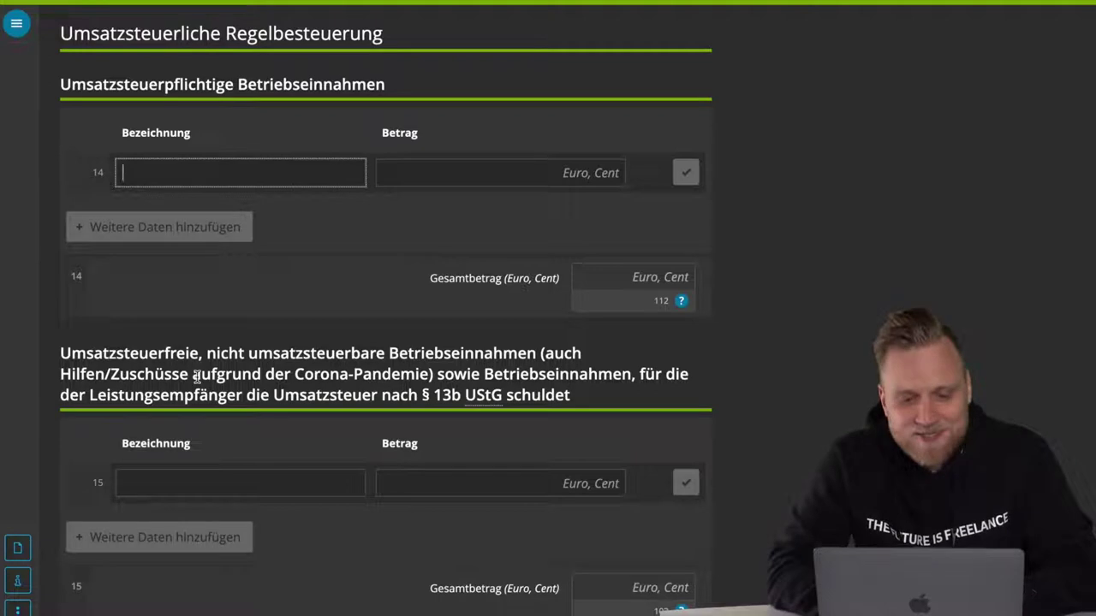
triple_click(246, 386)
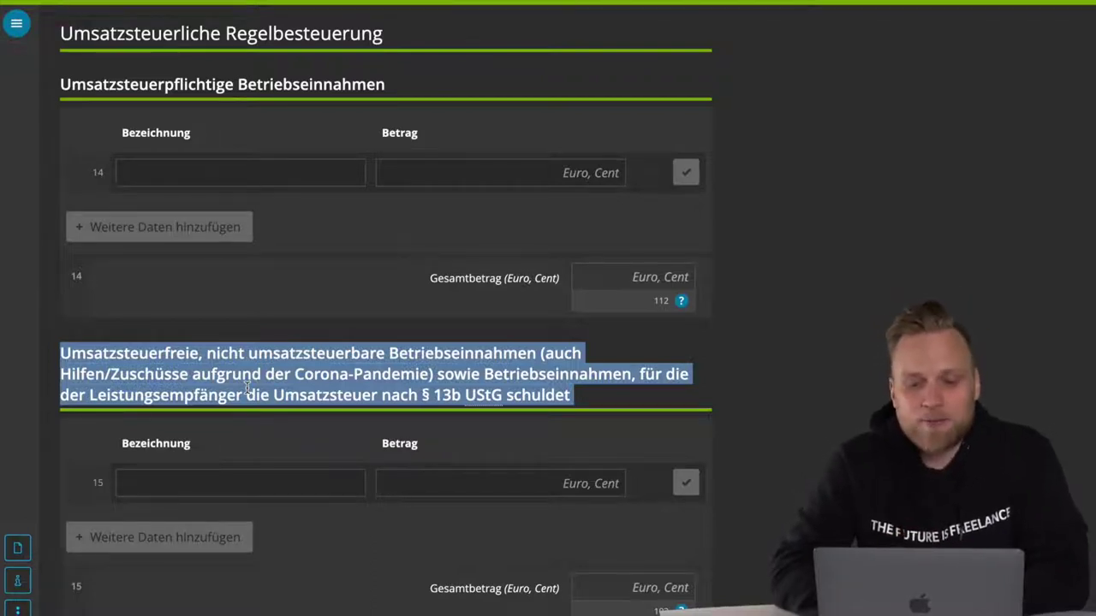
scroll(246, 387, down, 1)
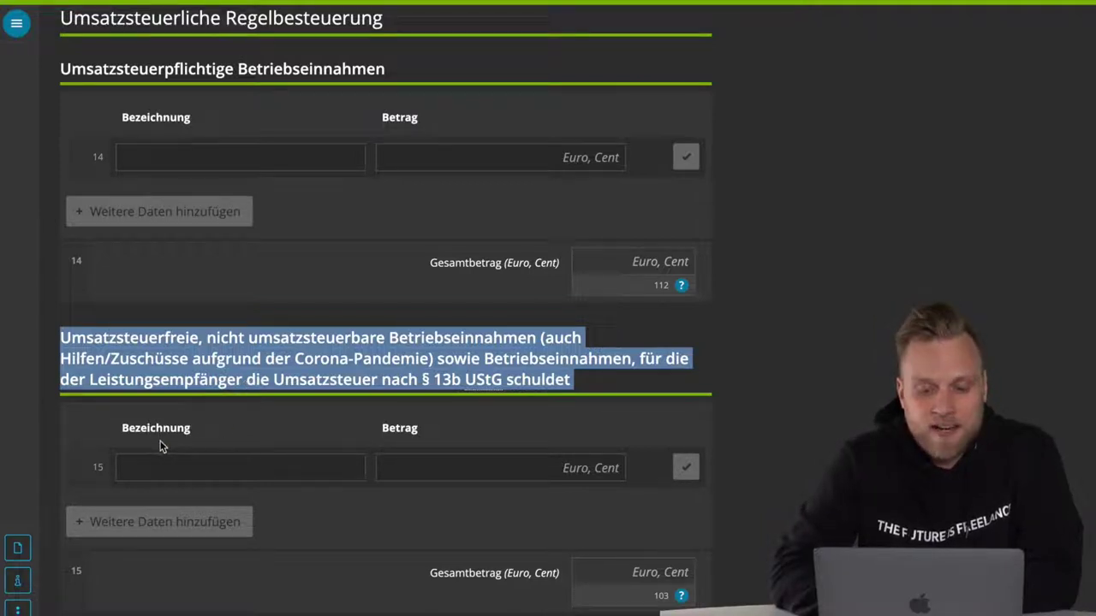
click(423, 514)
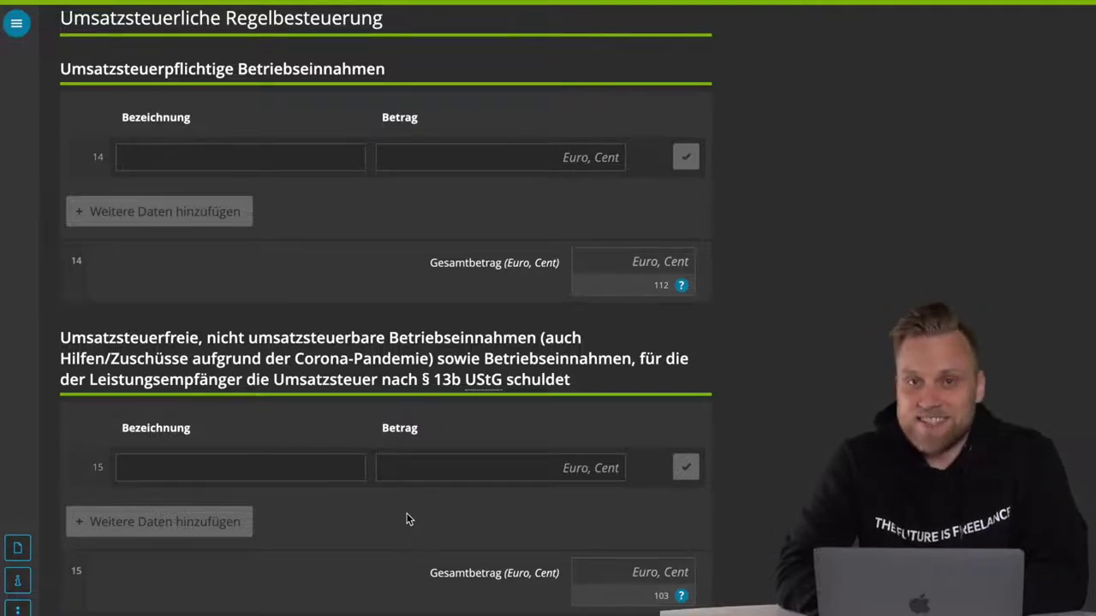
scroll(408, 520, down, 4)
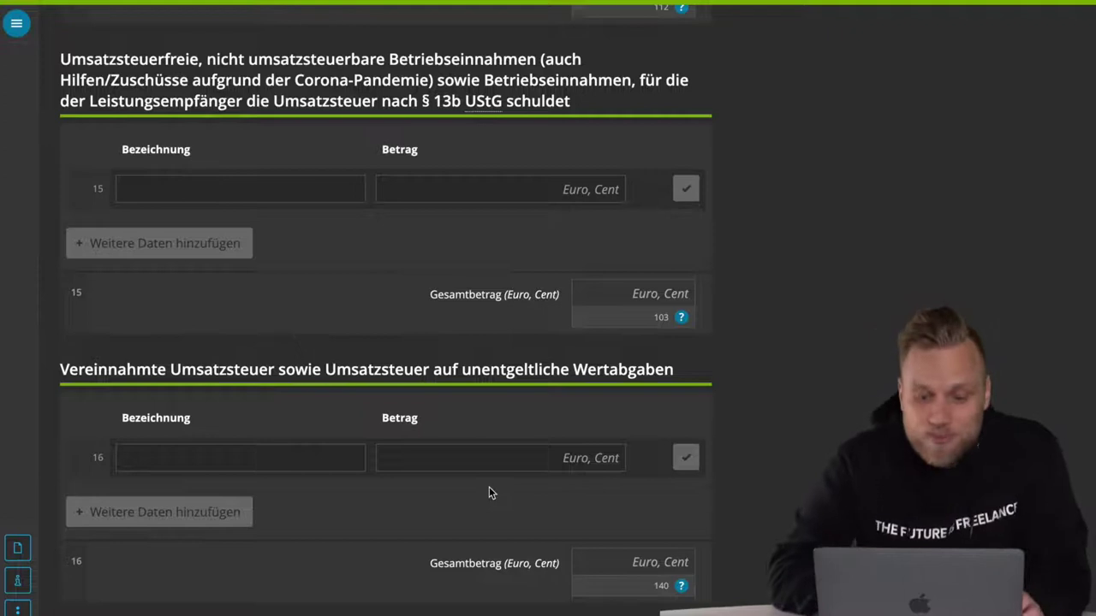
scroll(489, 488, down, 2)
scroll(489, 486, down, 2)
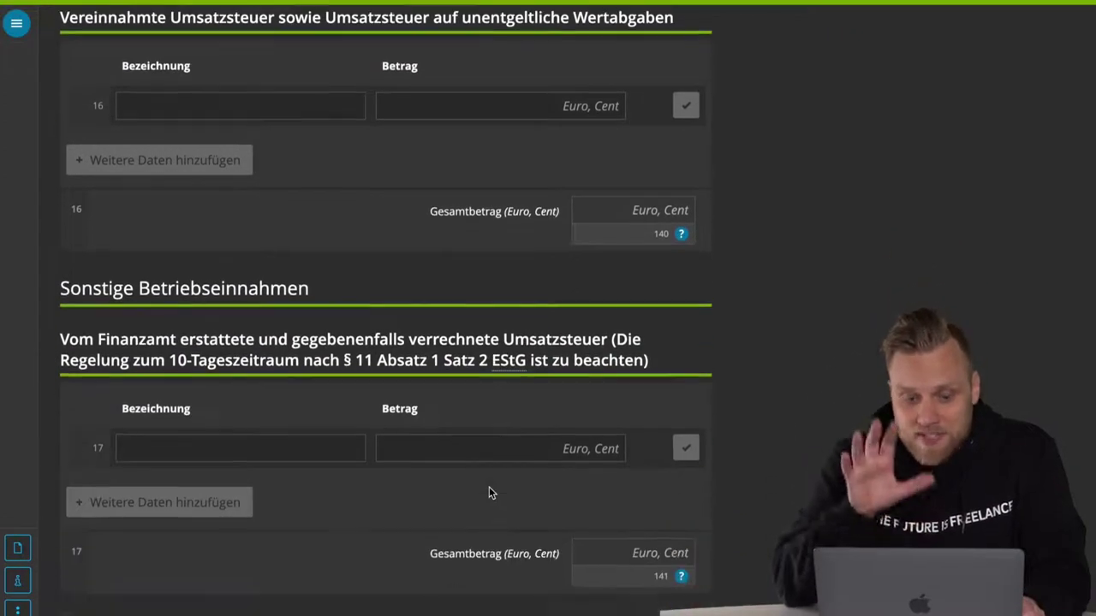
scroll(489, 492, down, 2)
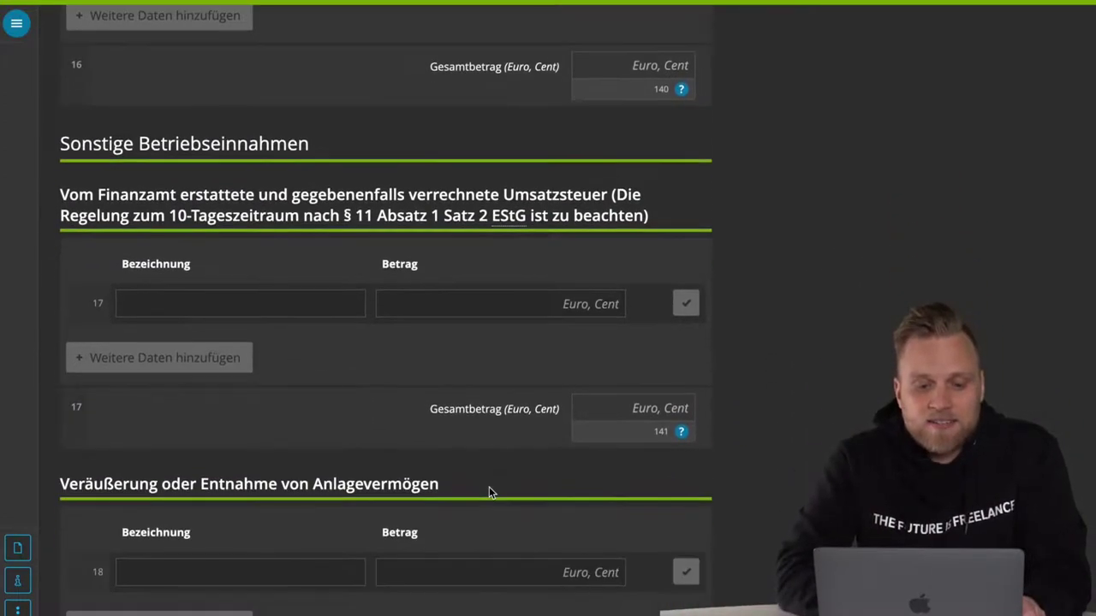
scroll(489, 488, down, 2)
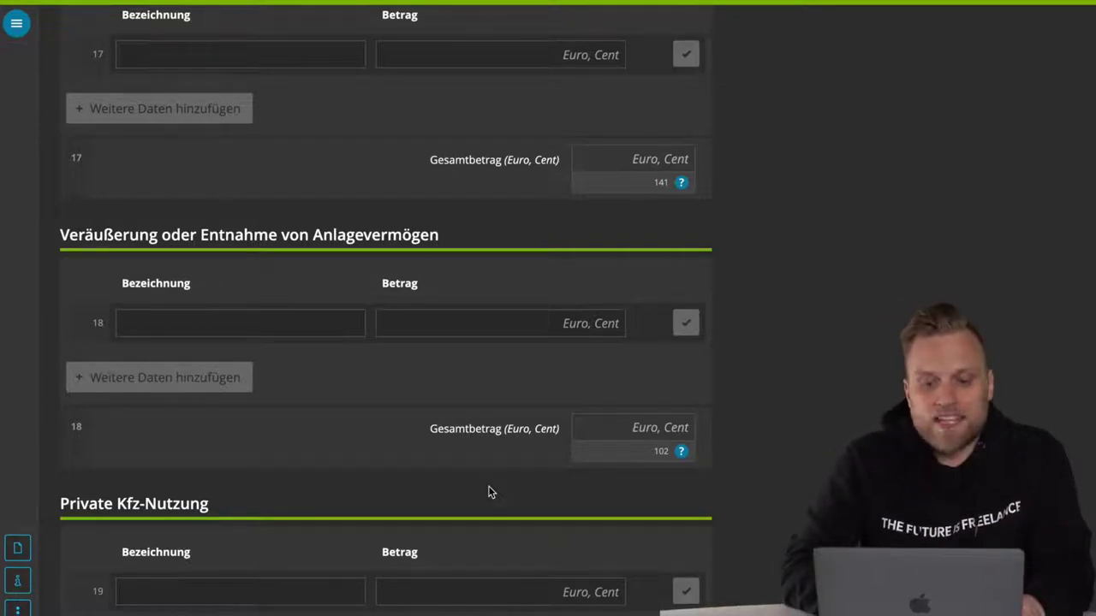
scroll(489, 492, down, 3)
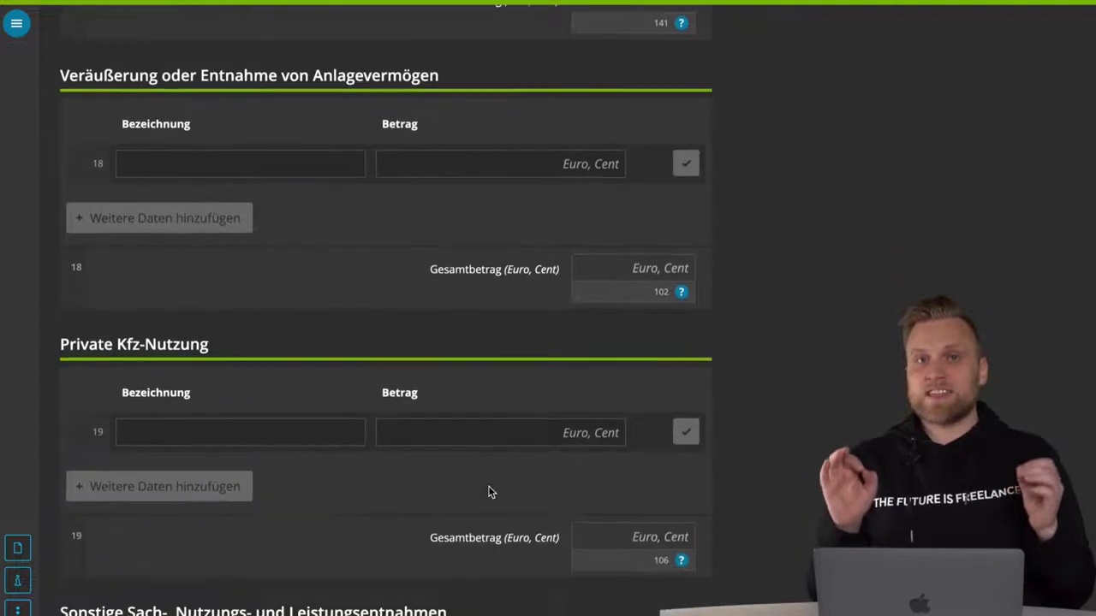
scroll(489, 492, down, 1)
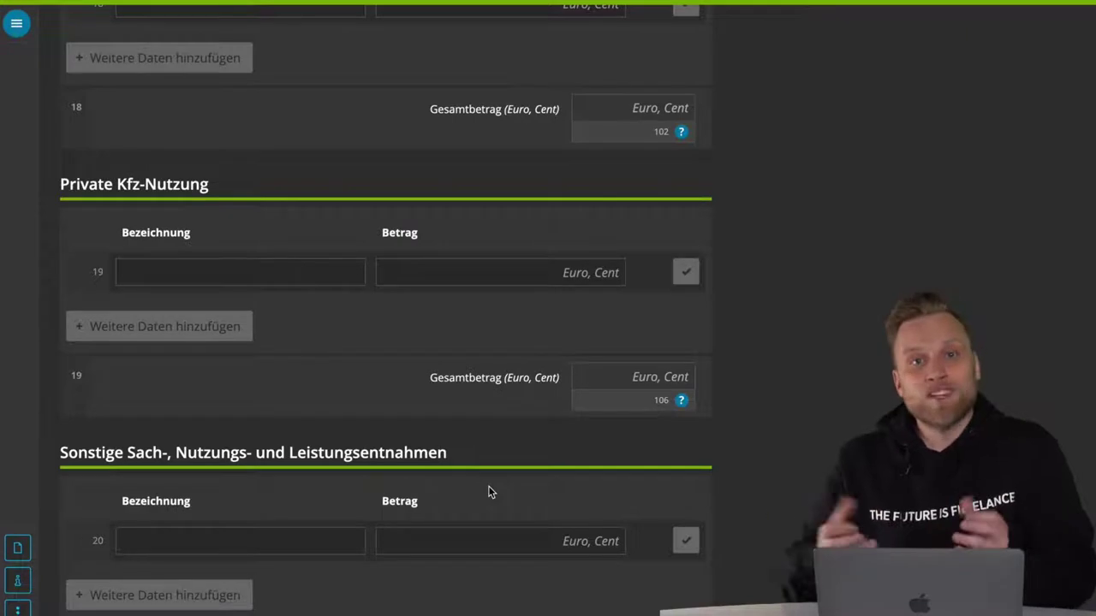
scroll(488, 486, down, 1)
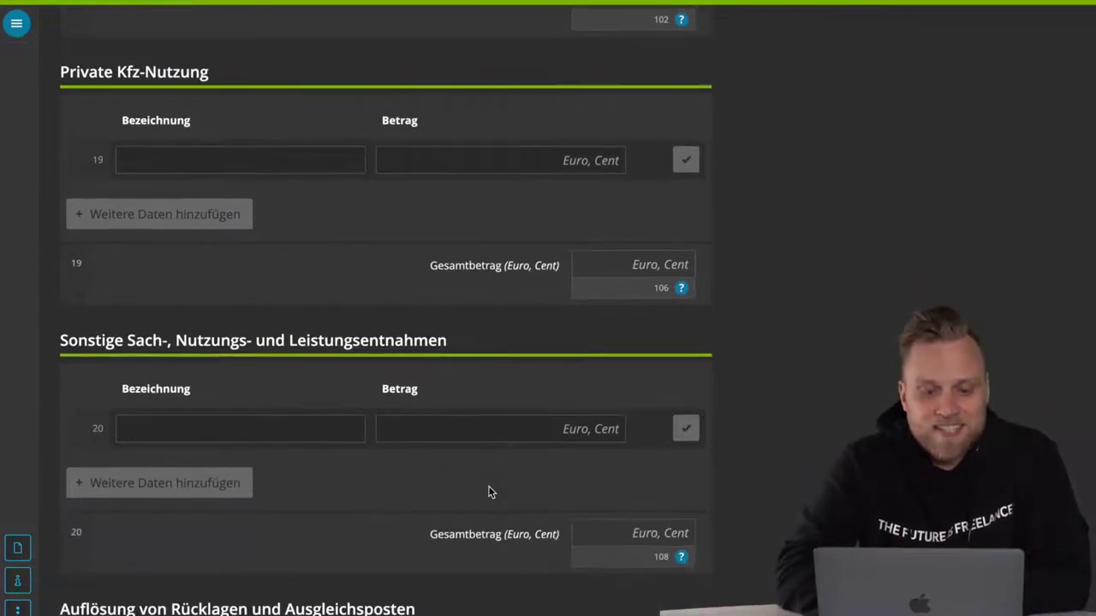
- Scroll through the Betriebsausgaben page and return to its top at lines 23 to 25
click(285, 422)
scroll(287, 427, down, 3)
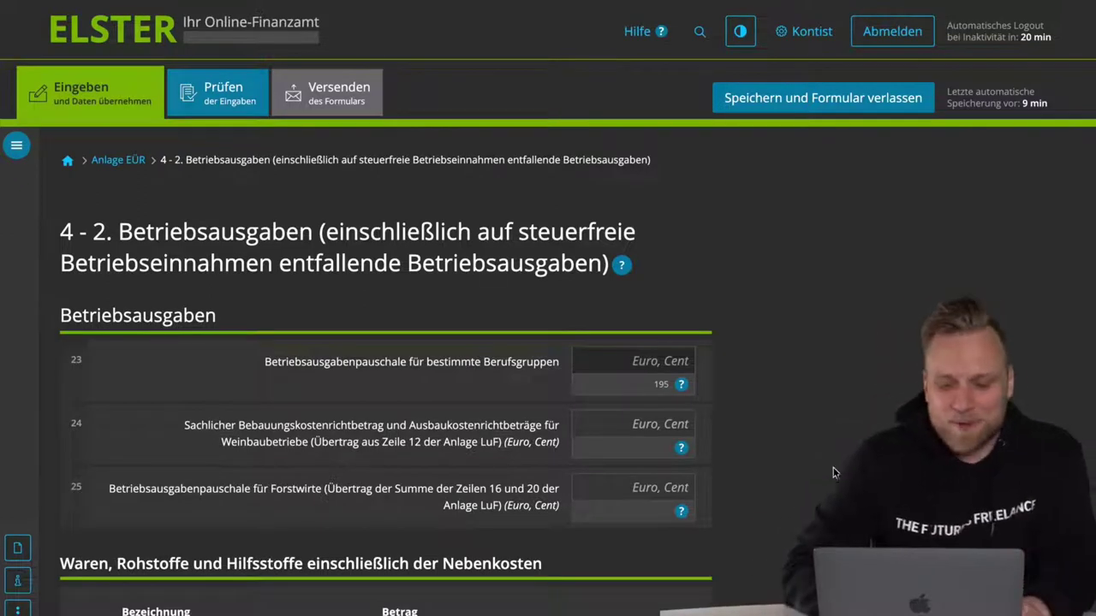
scroll(385, 342, down, 1)
scroll(385, 343, down, 20)
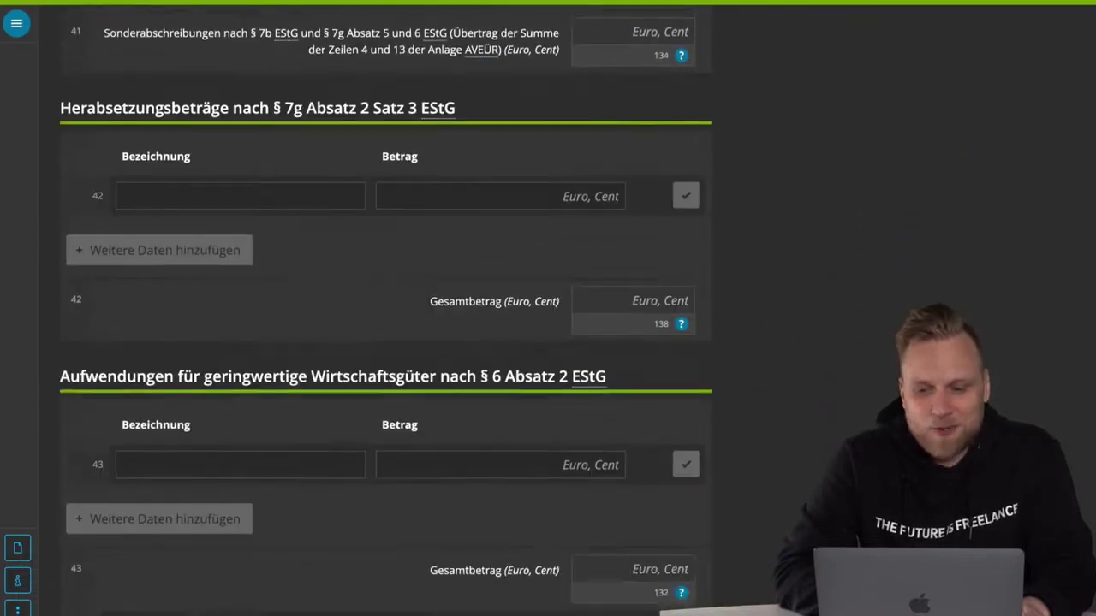
scroll(386, 342, down, 20)
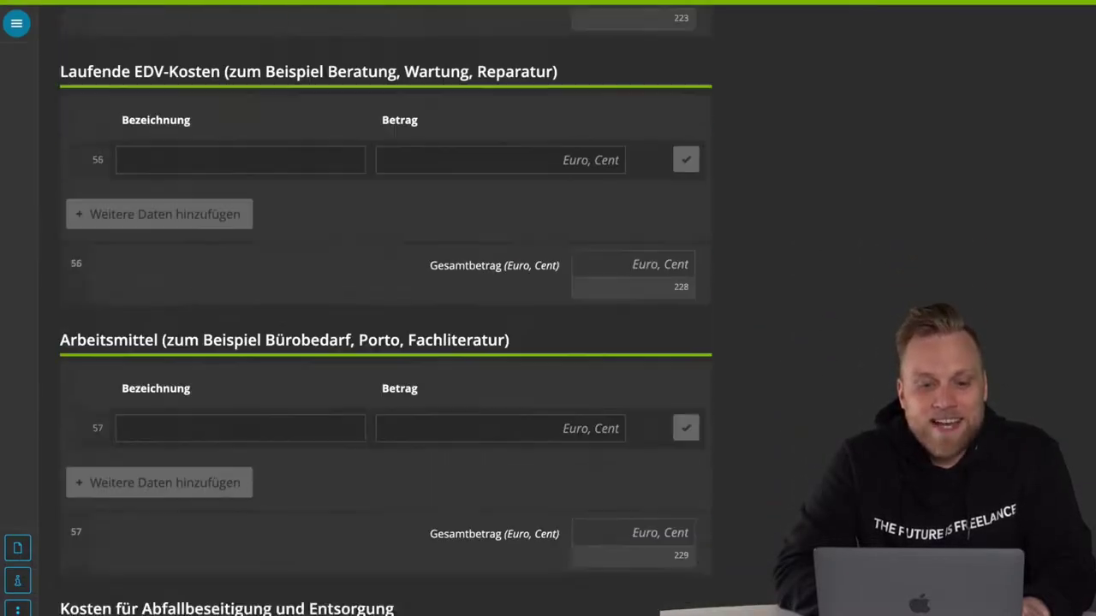
scroll(385, 342, down, 20)
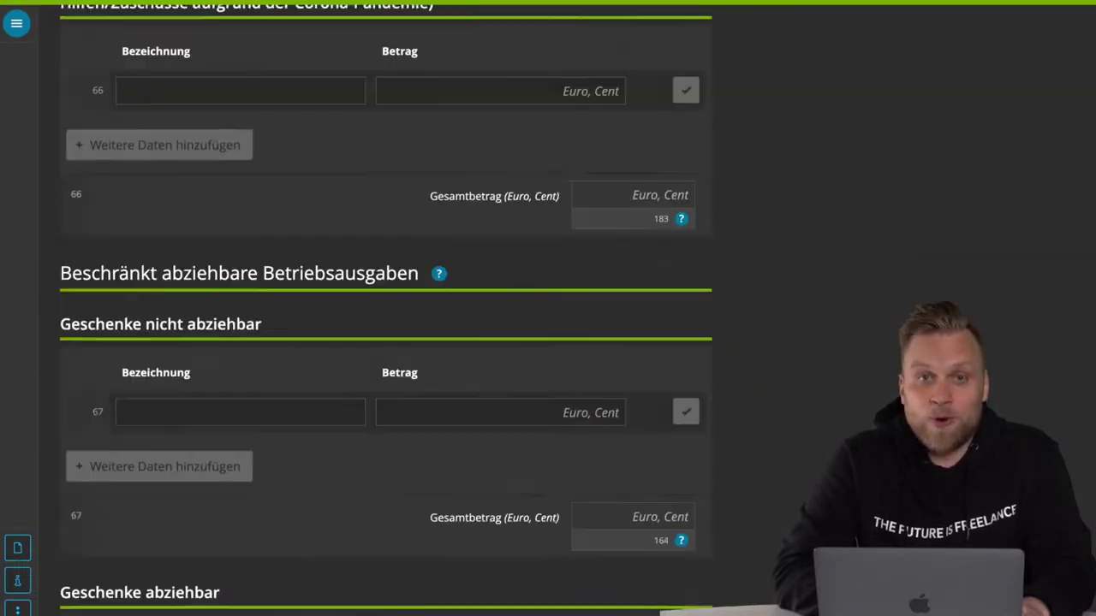
scroll(386, 343, down, 20)
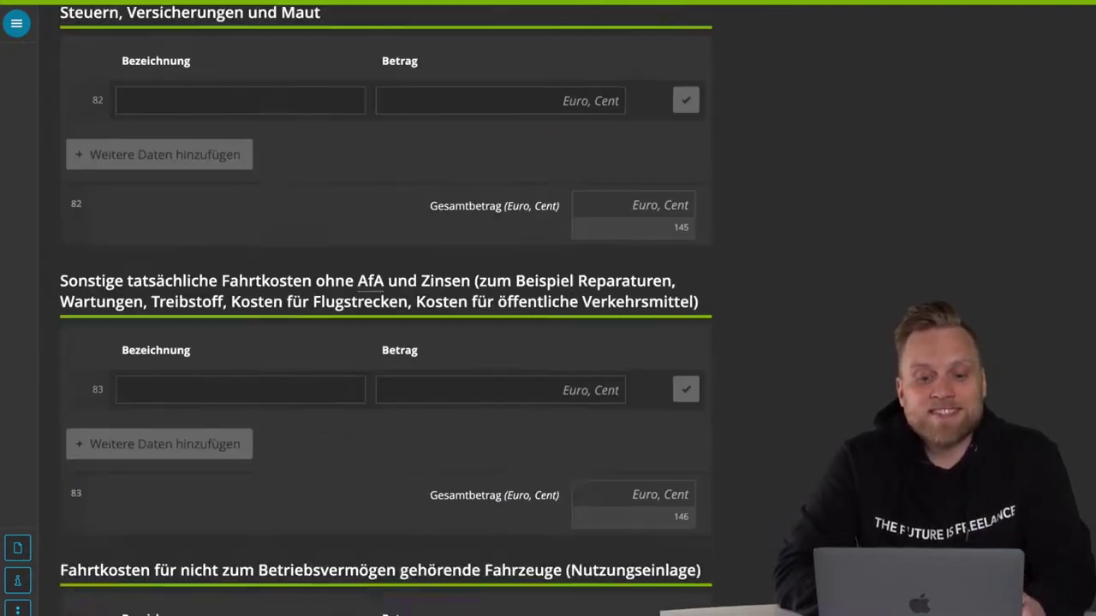
scroll(385, 343, down, 3)
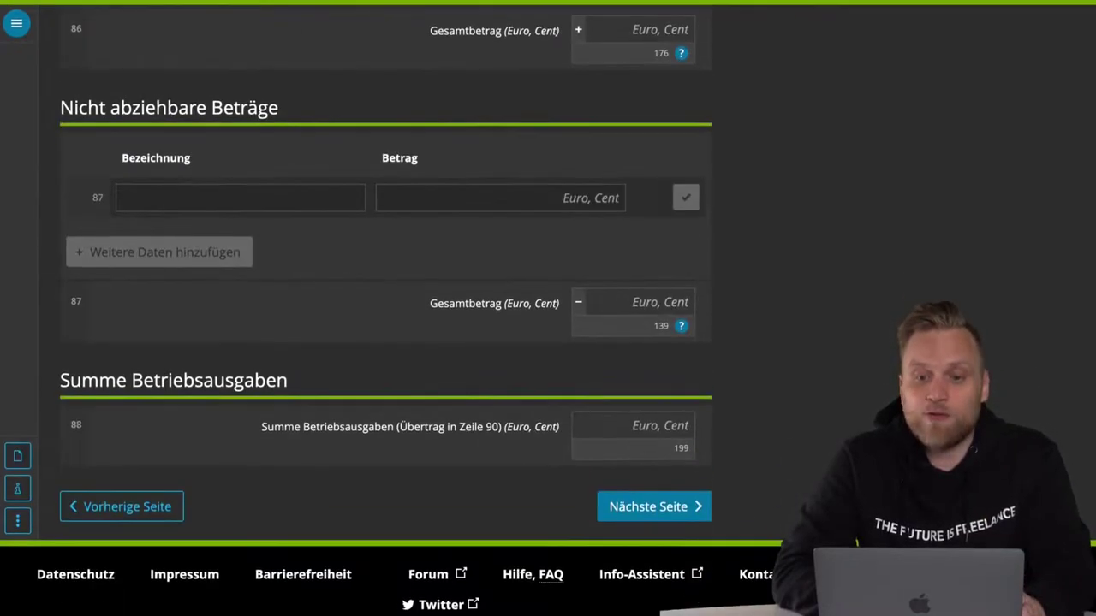
scroll(385, 343, up, 15)
scroll(386, 343, up, 20)
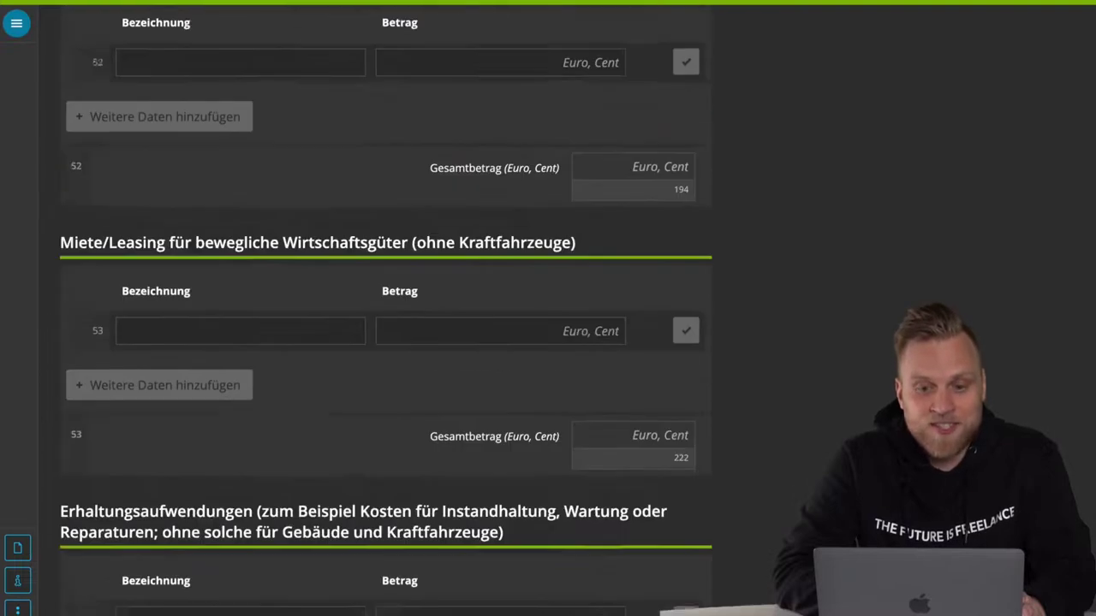
scroll(386, 343, up, 10)
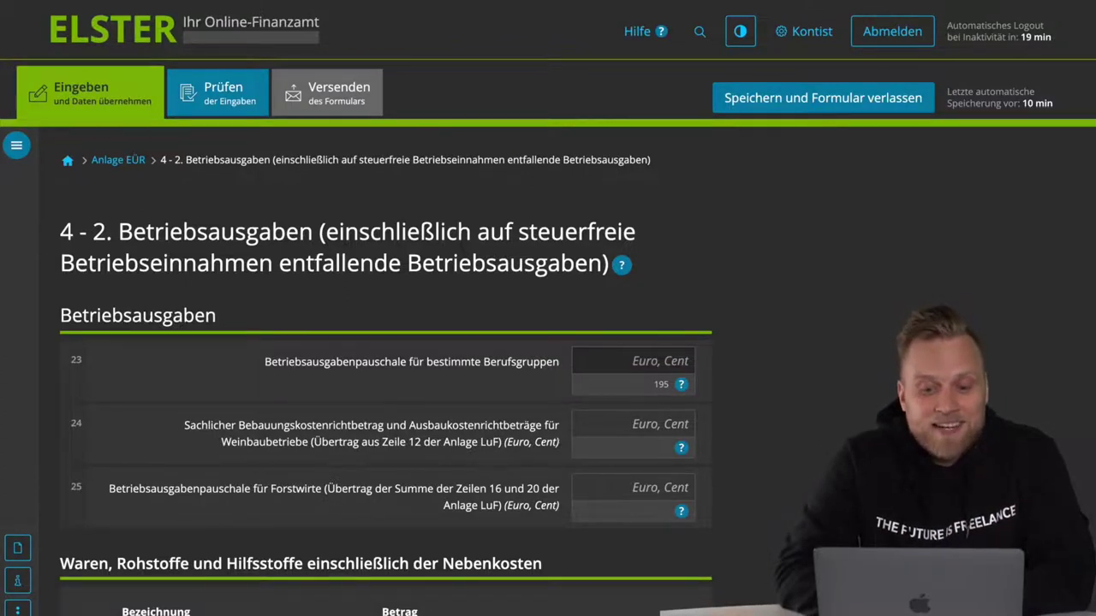
- Highlight the line 26 Waren, Rohstoffe und Hilfsstoffe heading, then scroll to Bezogene Leistungen
scroll(385, 342, down, 3)
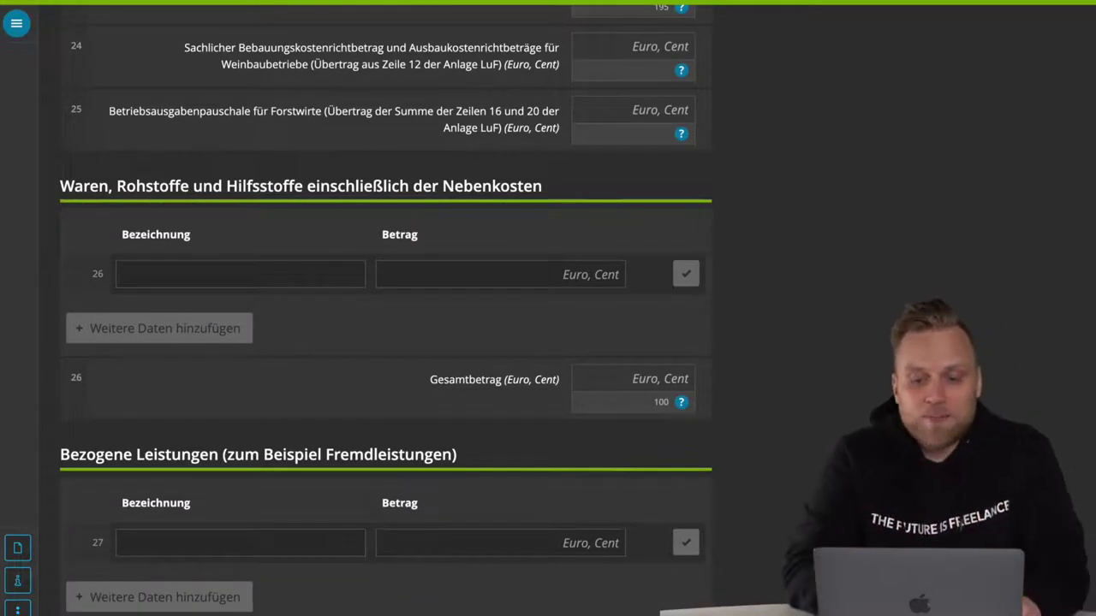
scroll(2, 315, down, 3)
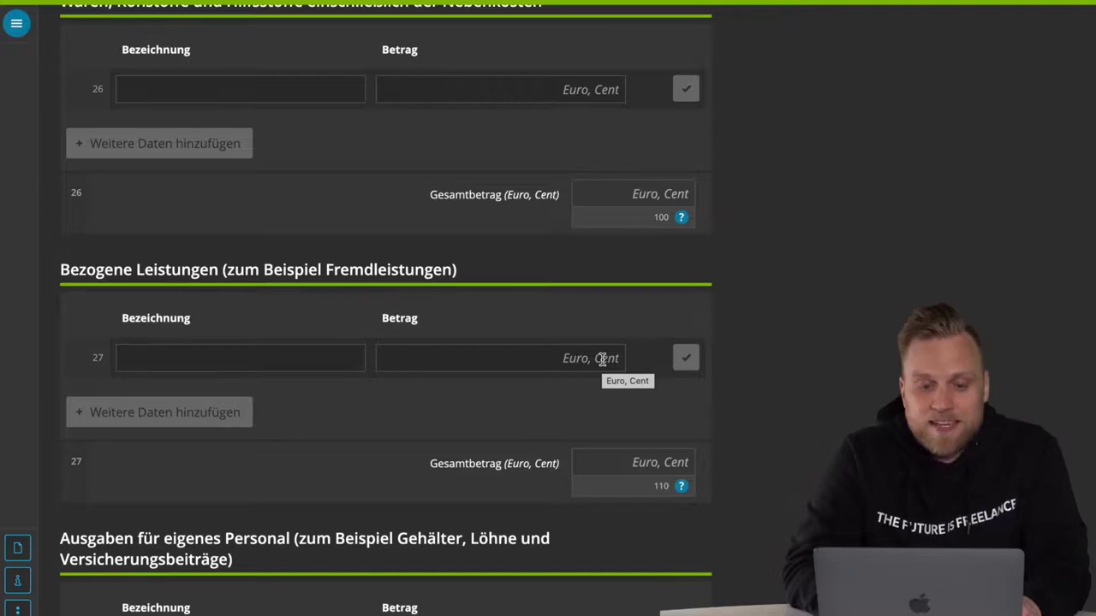
scroll(601, 359, up, 9)
scroll(602, 359, down, 4)
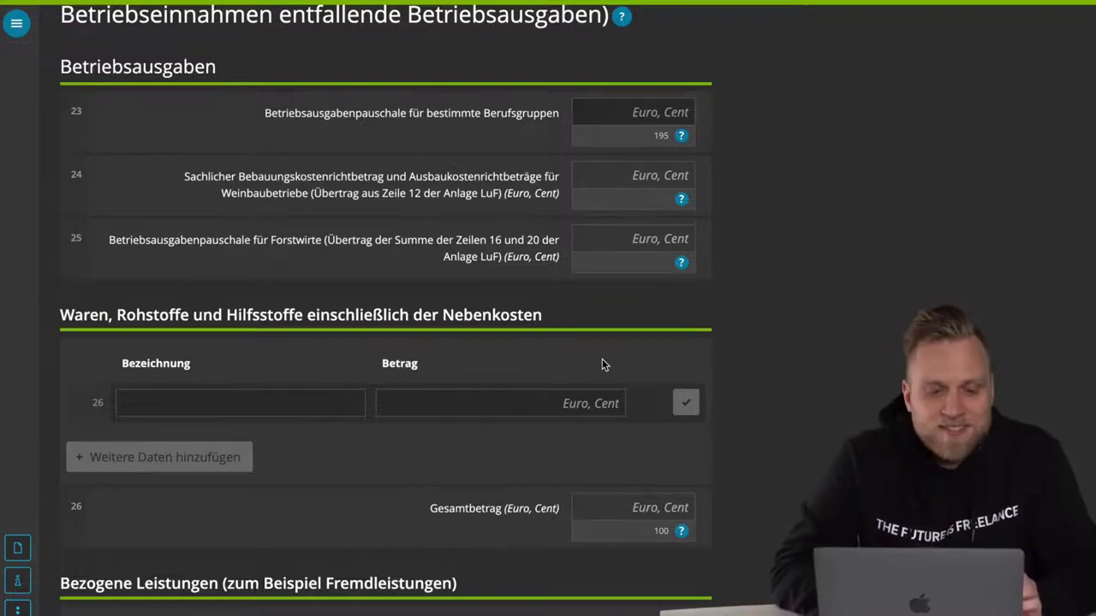
triple_click(128, 315)
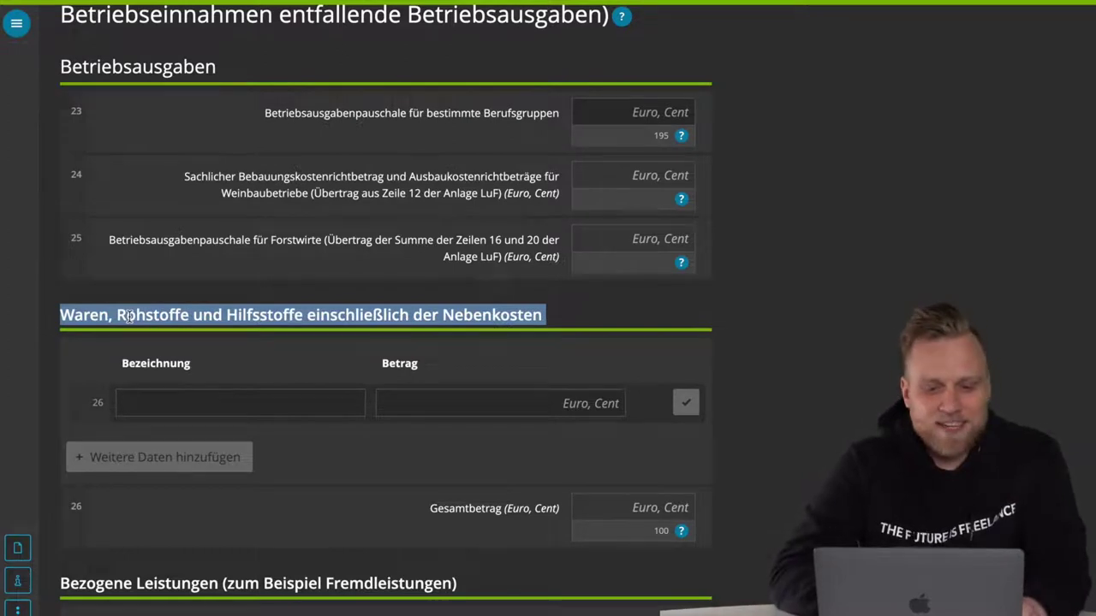
click(239, 356)
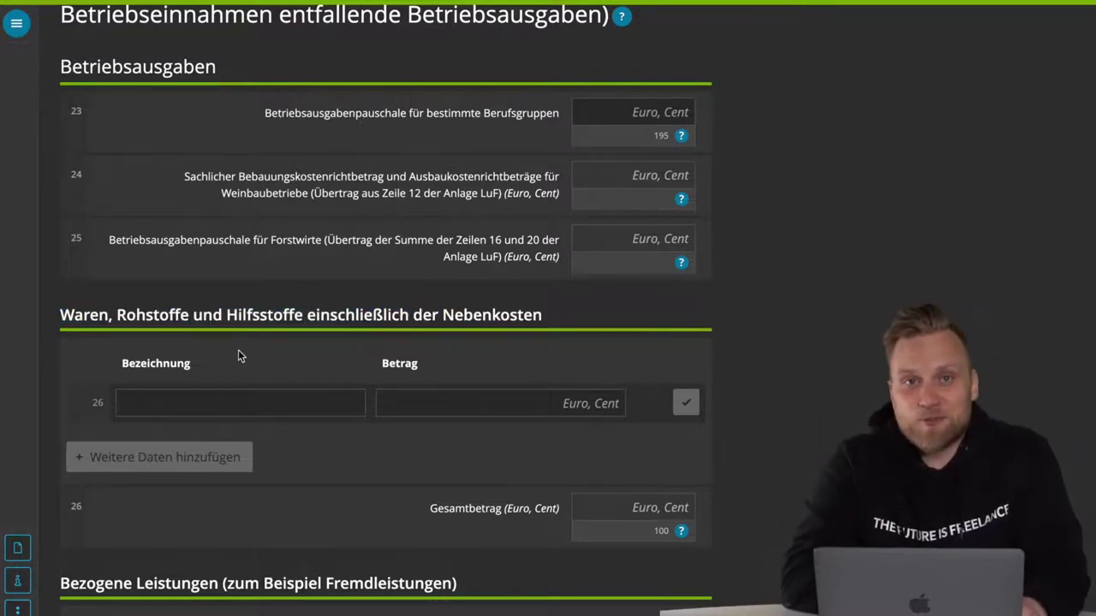
scroll(331, 410, down, 2)
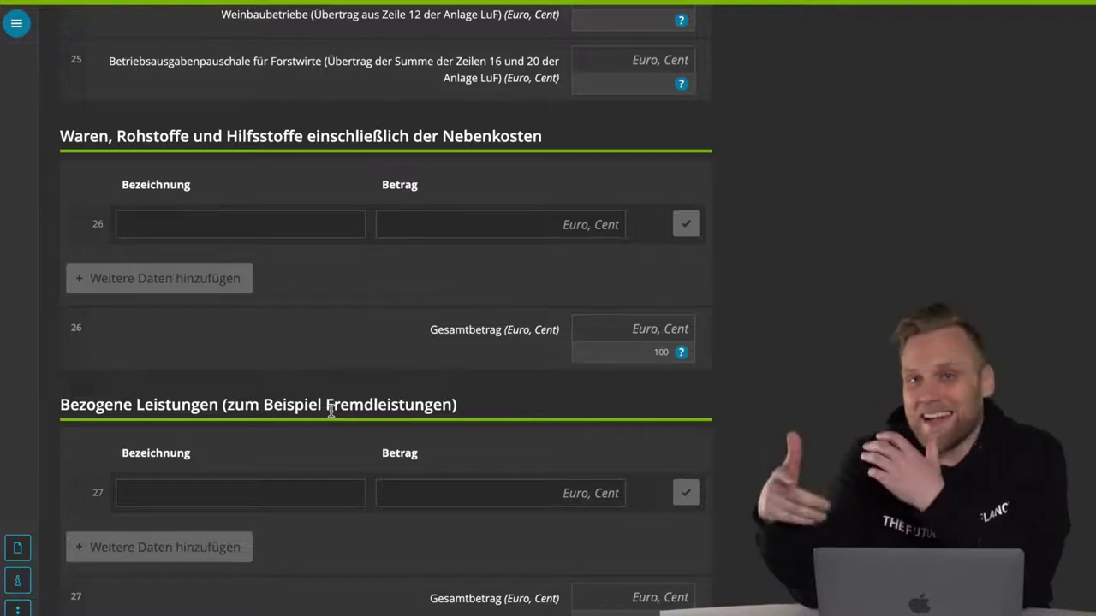
- Highlight the Bezogene Leistungen and Ausgaben für eigenes Personal headings, then scroll to AfA lines 29-31
triple_click(202, 401)
scroll(362, 411, down, 3)
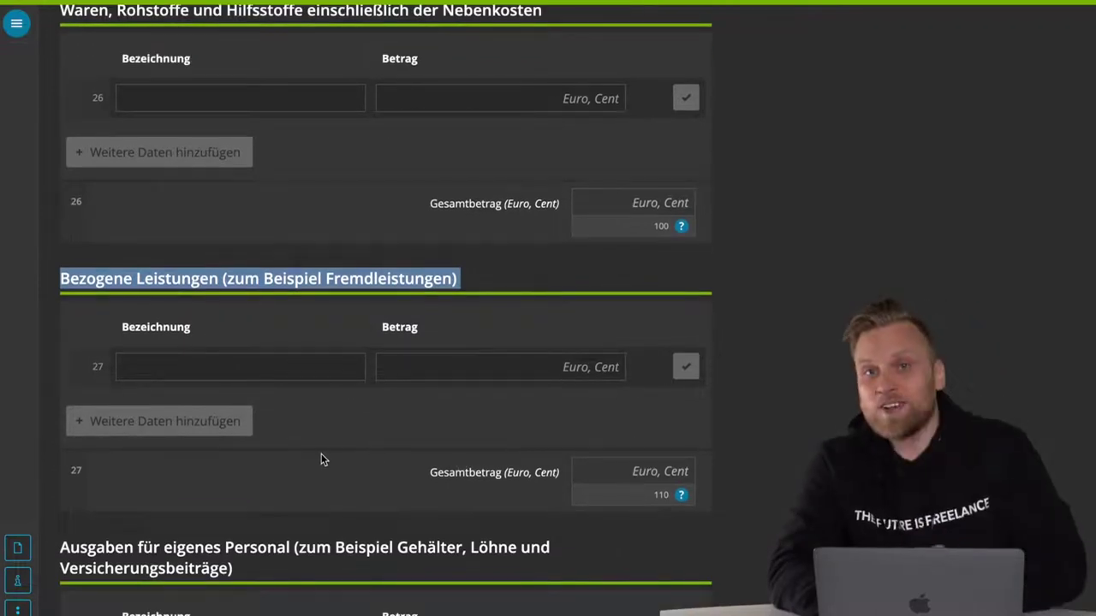
scroll(321, 456, down, 3)
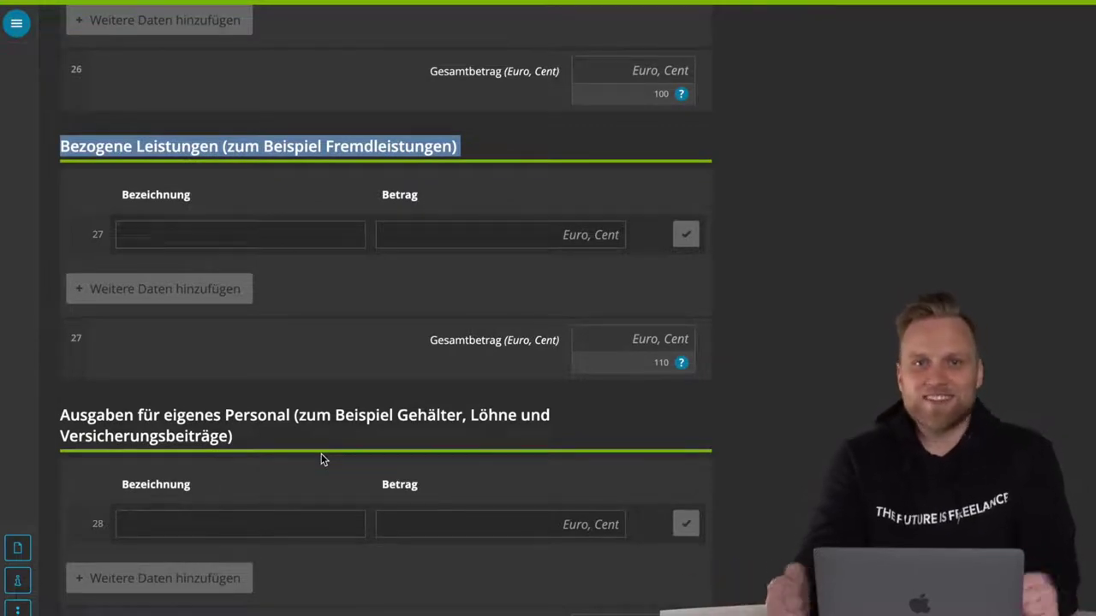
double_click(199, 412)
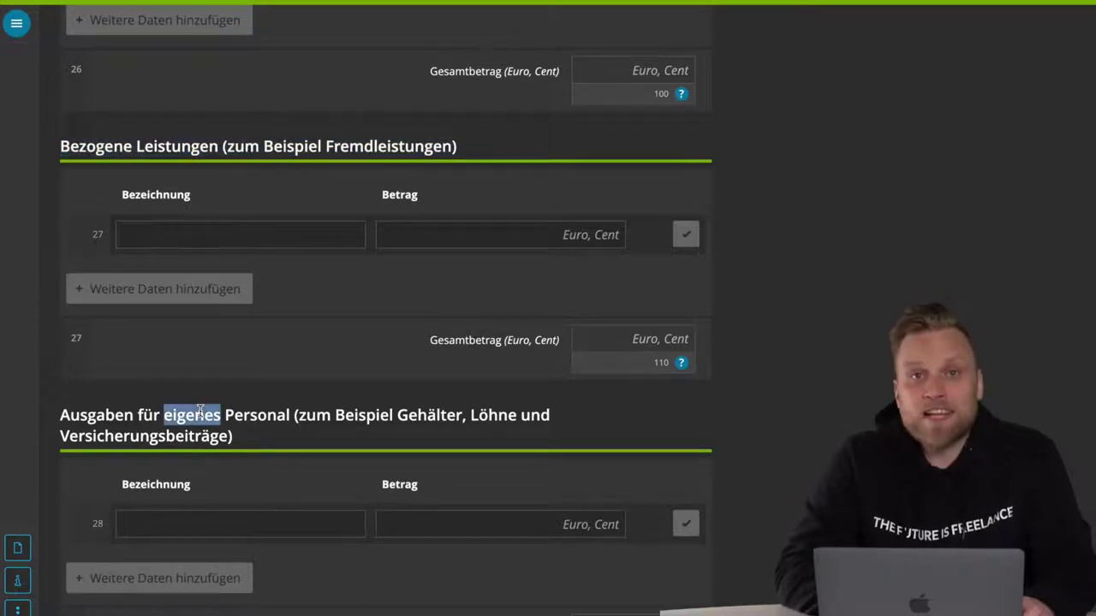
triple_click(200, 412)
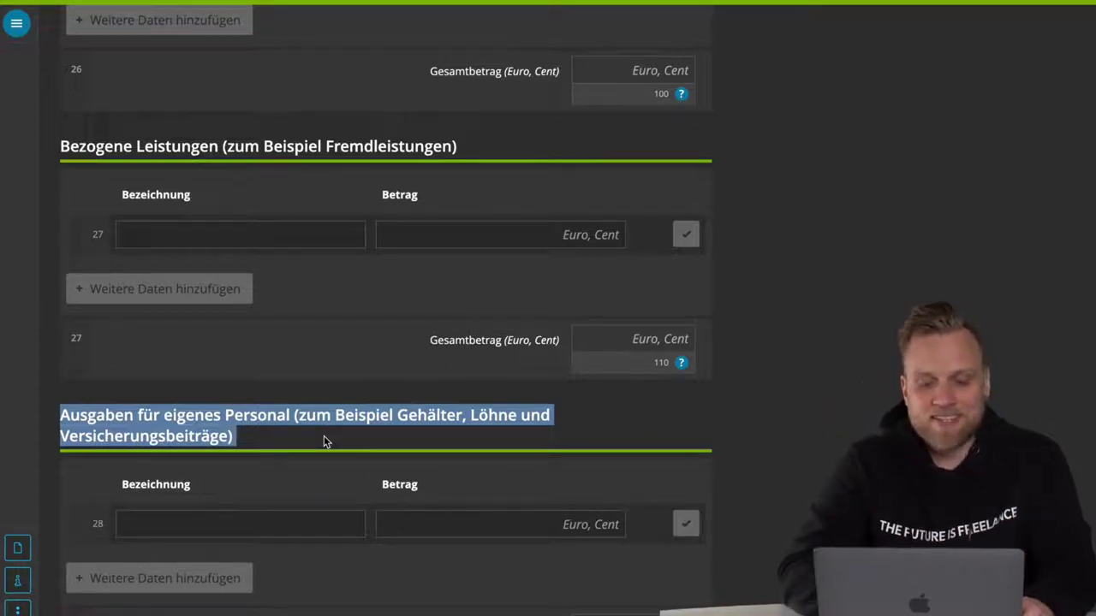
click(552, 569)
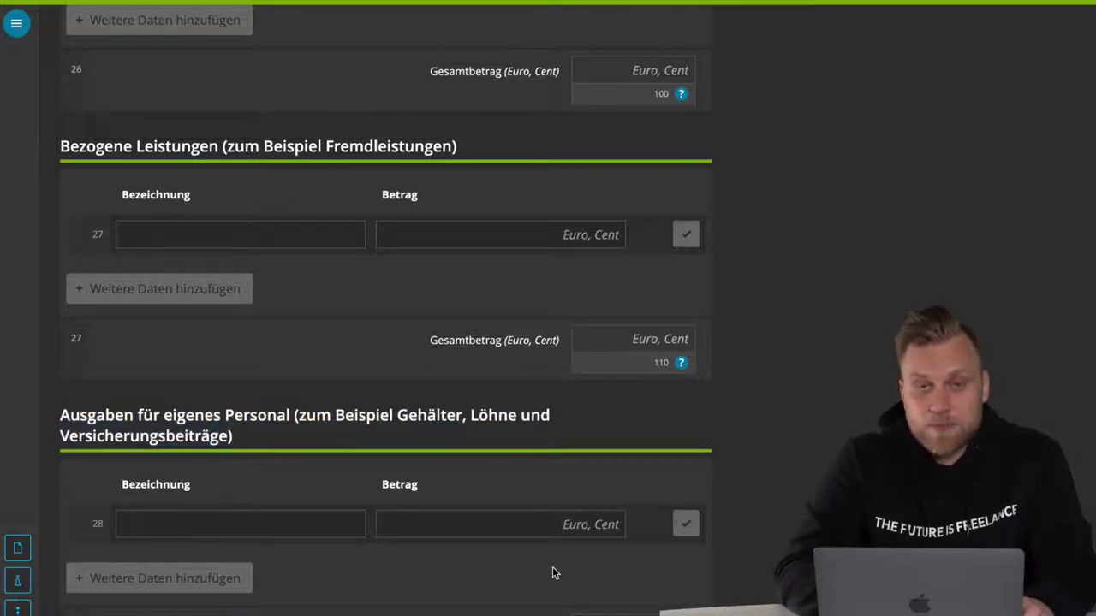
scroll(552, 569, down, 4)
scroll(552, 572, down, 3)
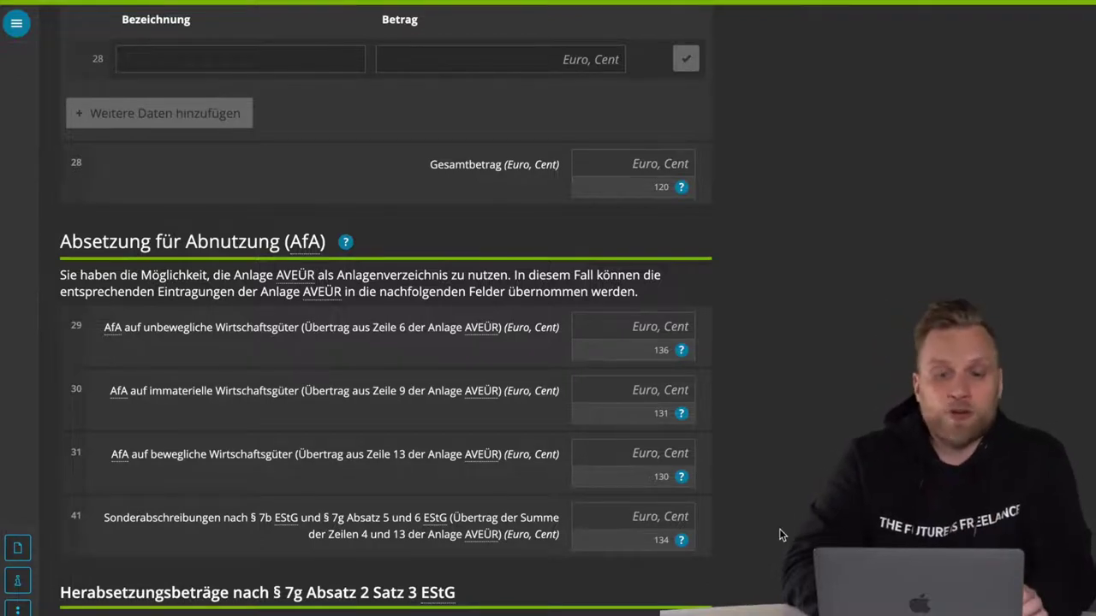
- Scroll past the AfA lines to the Herabsetzungsbeträge nach § 7g line 42
scroll(779, 535, down, 3)
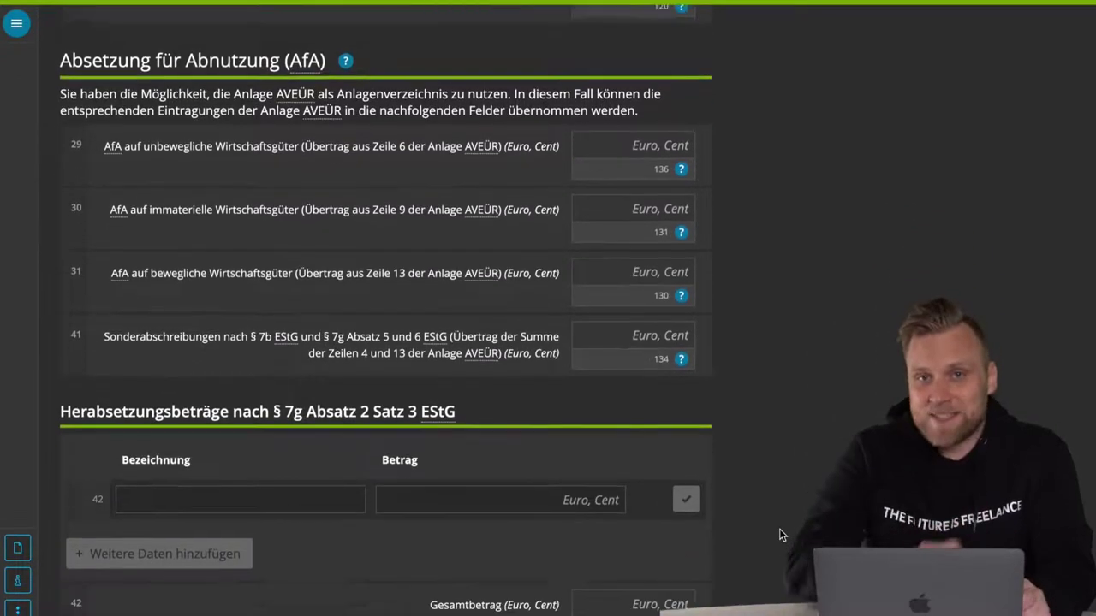
scroll(779, 535, down, 1)
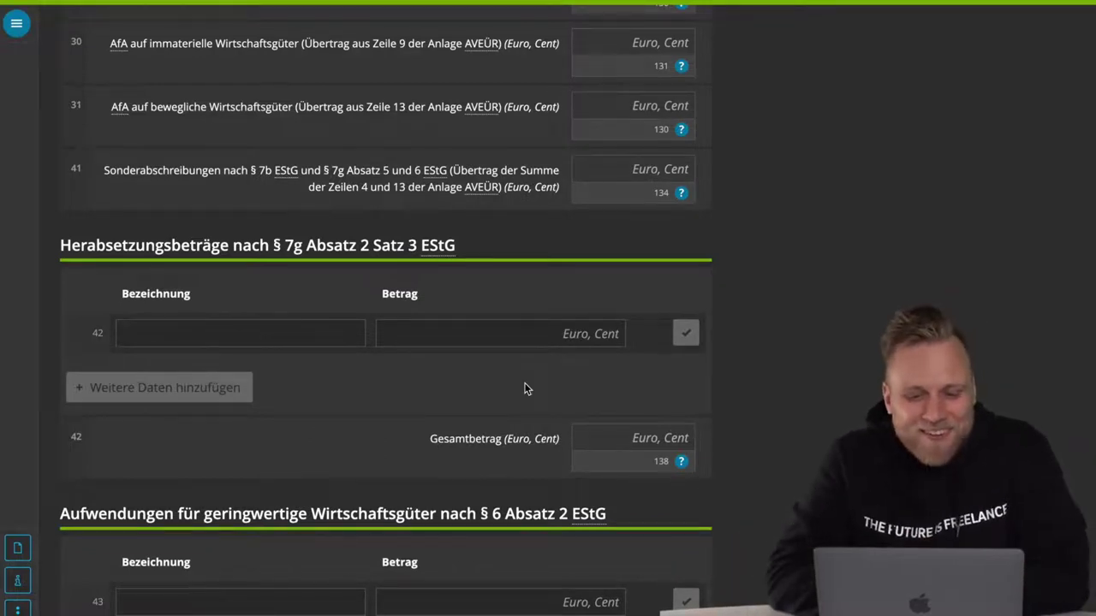
- Scroll past geringwertige Wirtschaftsgüter, Raumkosten and Telekommunikation to Fortbildungskosten line 51
scroll(526, 388, down, 3)
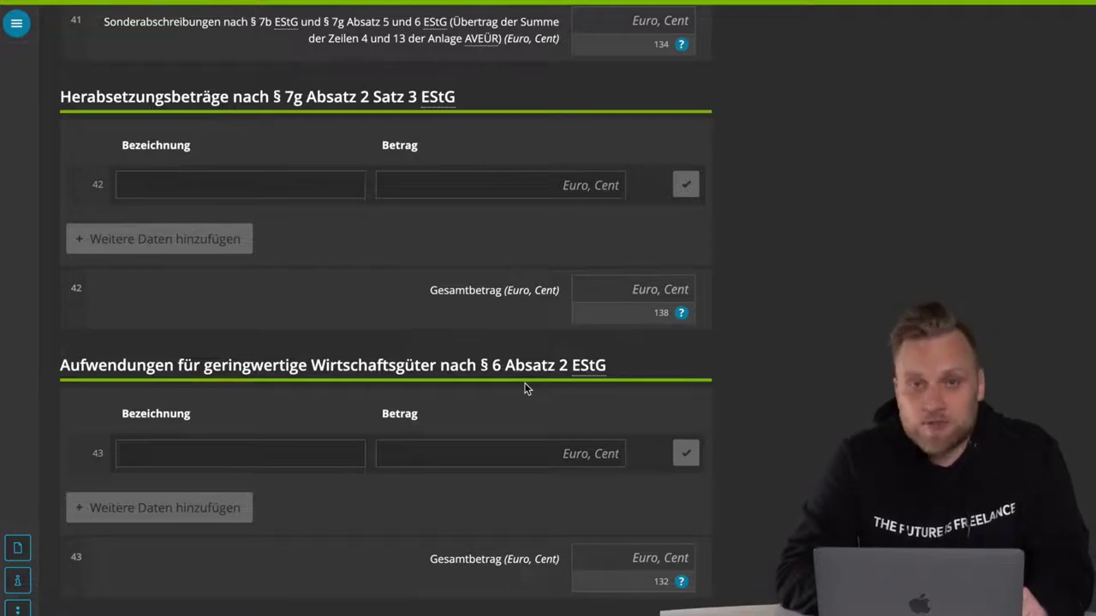
scroll(526, 389, down, 1)
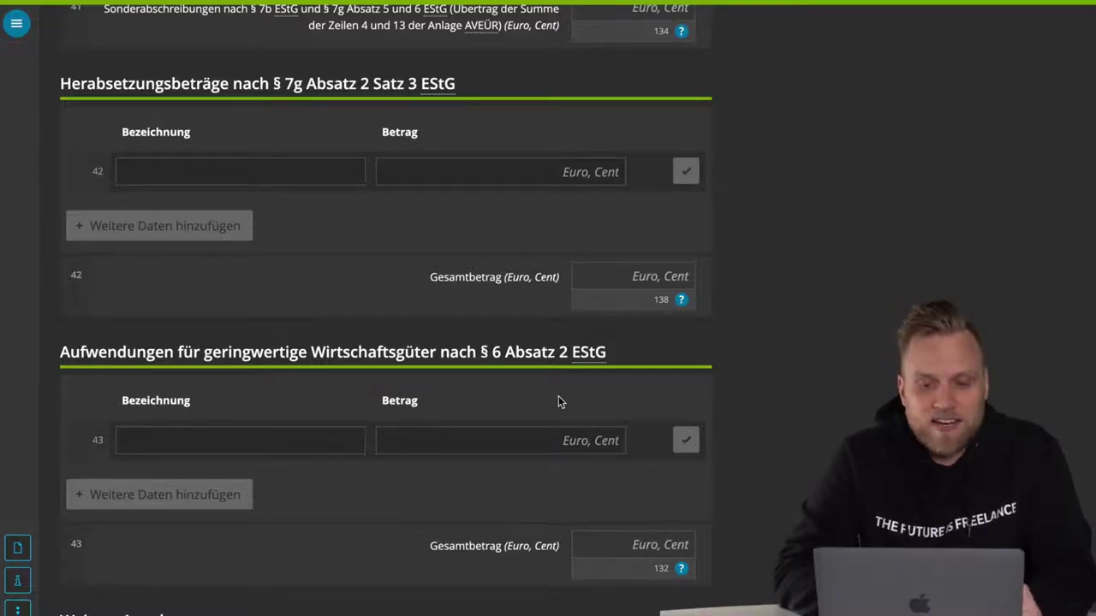
scroll(559, 397, down, 5)
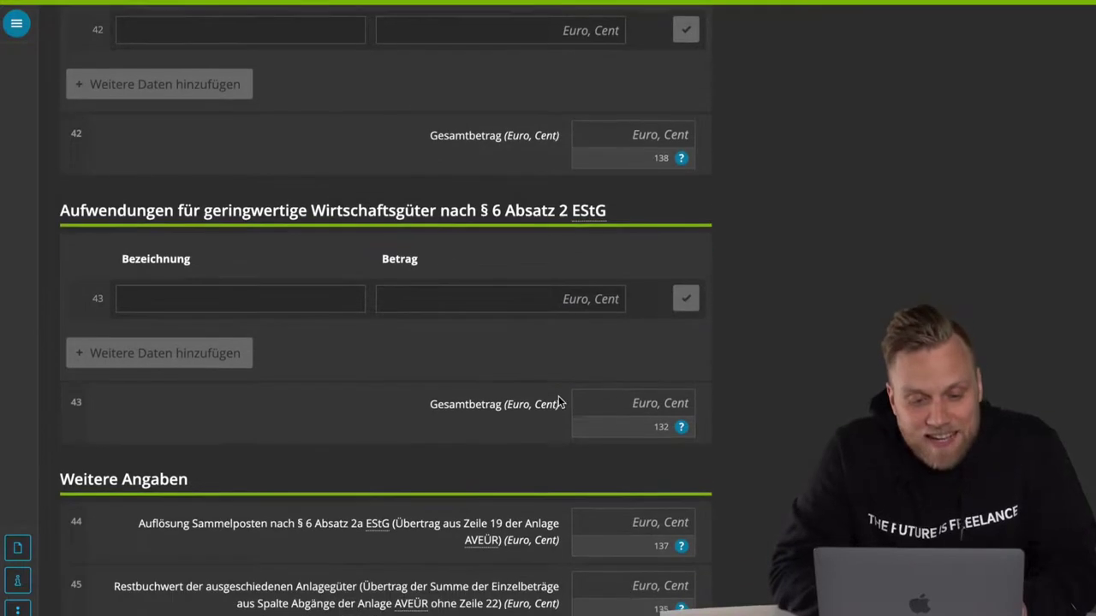
scroll(559, 401, down, 12)
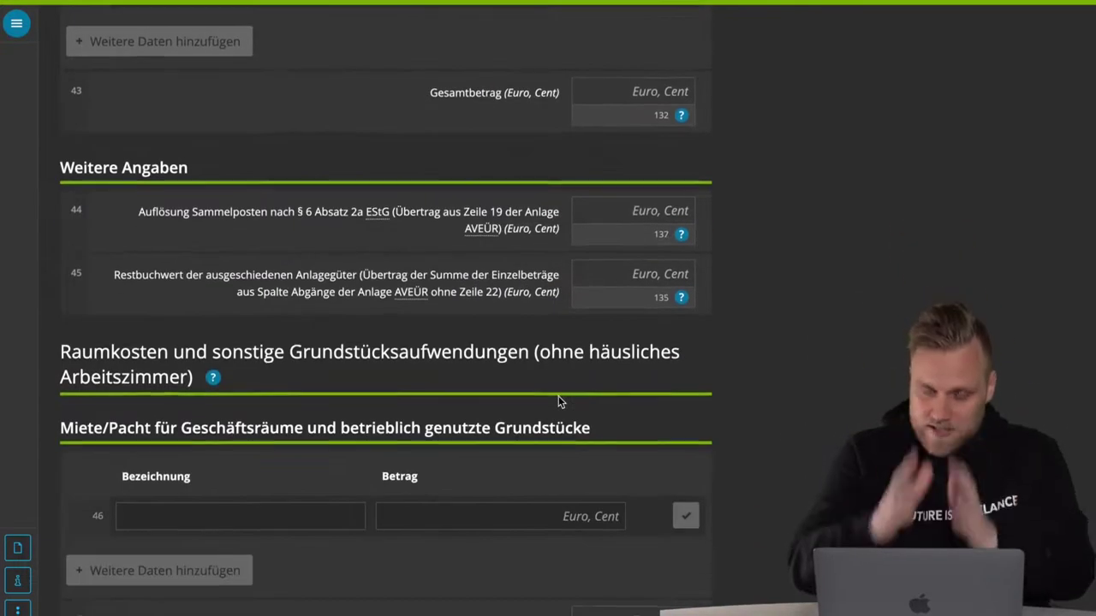
scroll(558, 402, down, 3)
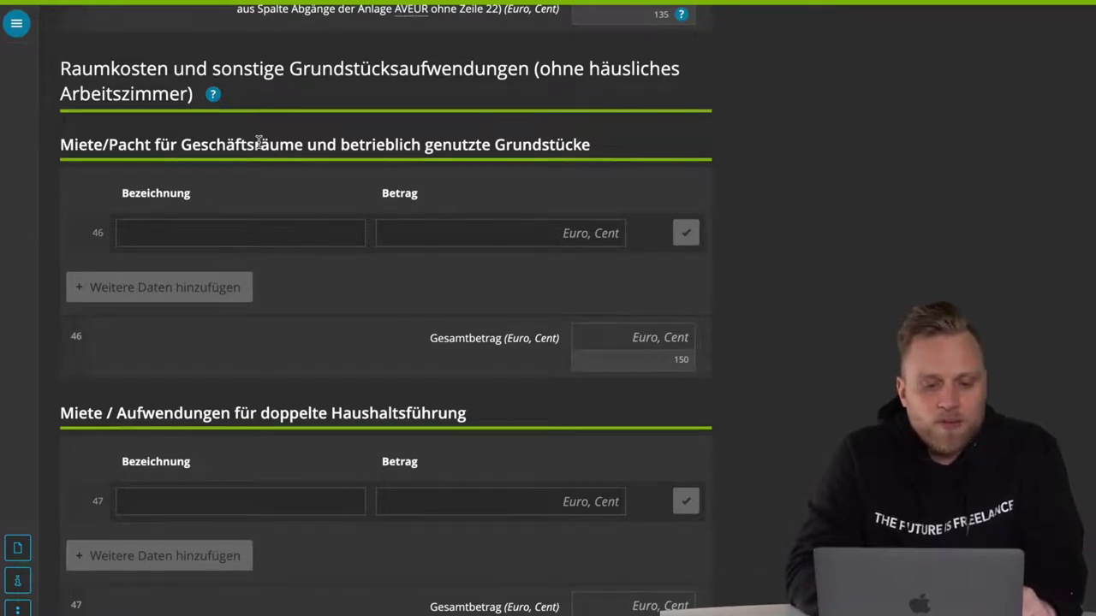
scroll(303, 457, down, 4)
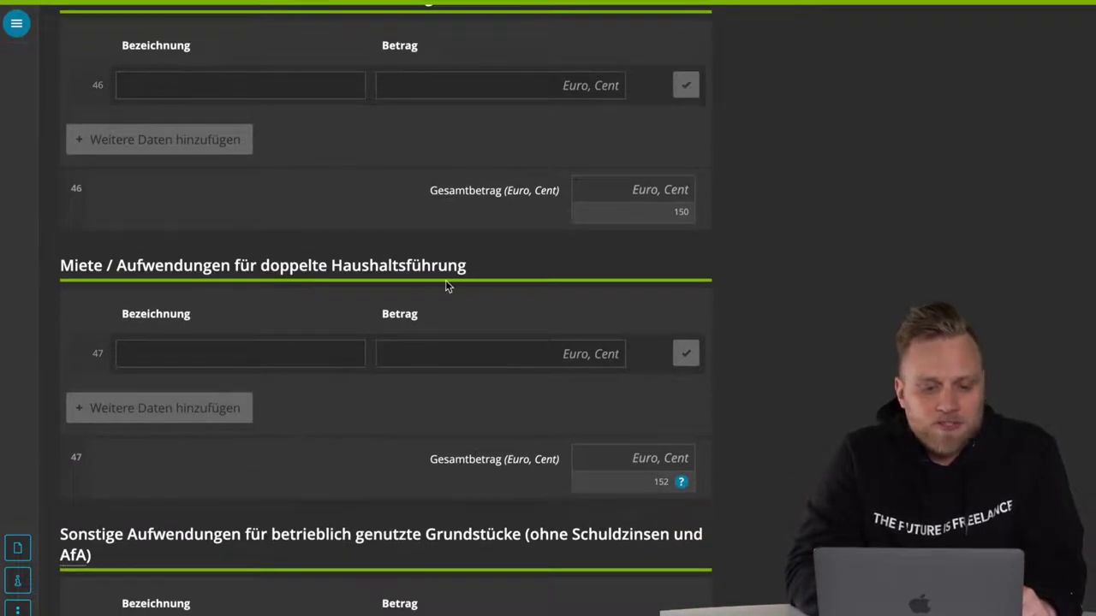
scroll(445, 286, down, 15)
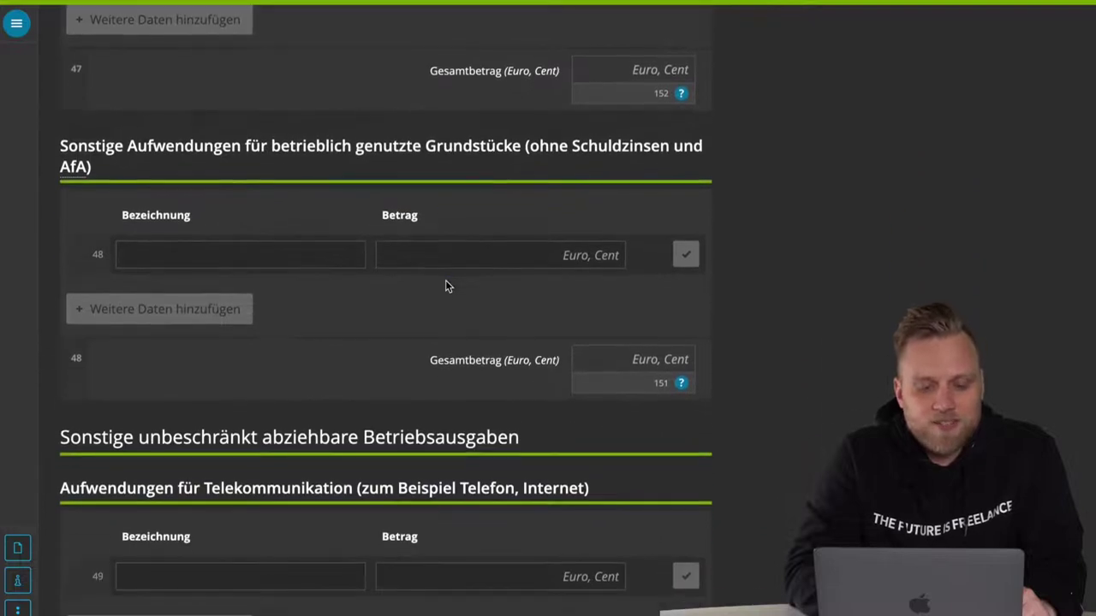
scroll(215, 284, down, 4)
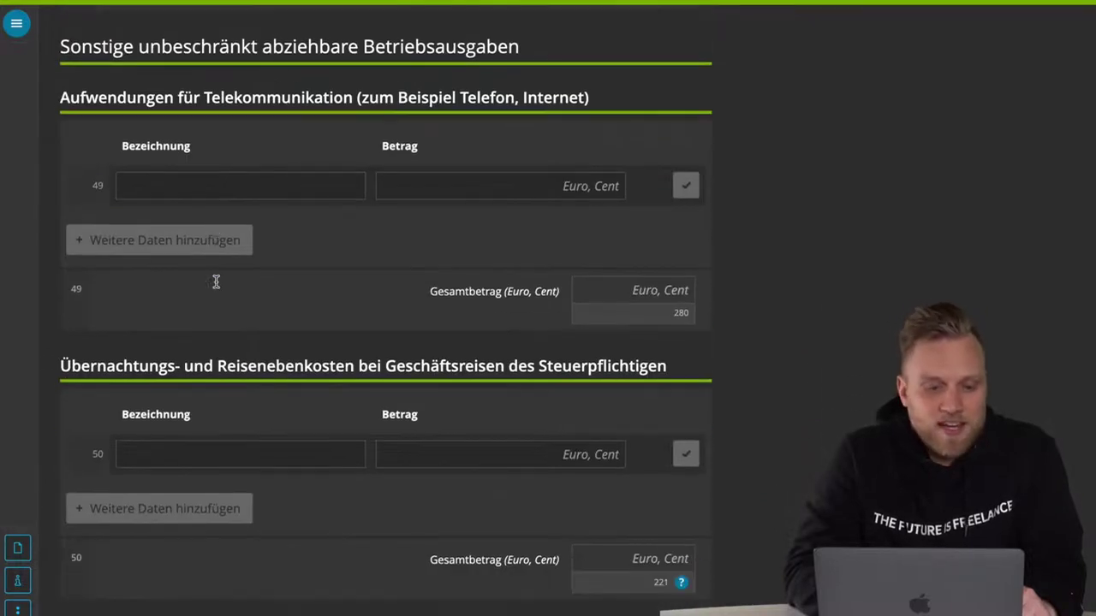
scroll(265, 359, down, 13)
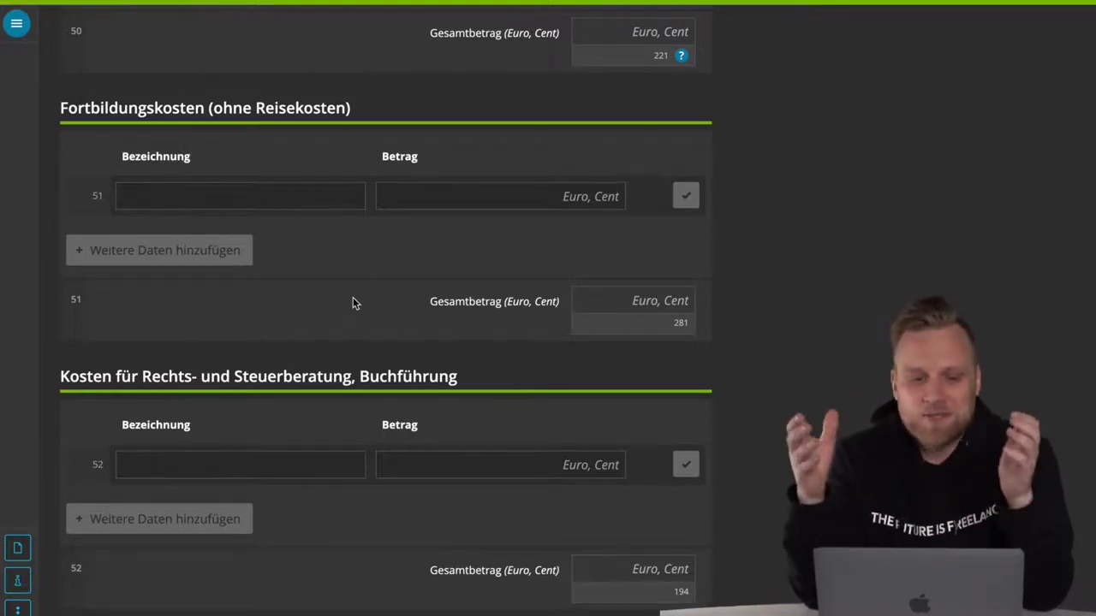
- Scroll down to line 67 and highlight the Beschränkt abziehbare Betriebsausgaben heading
scroll(353, 302, down, 5)
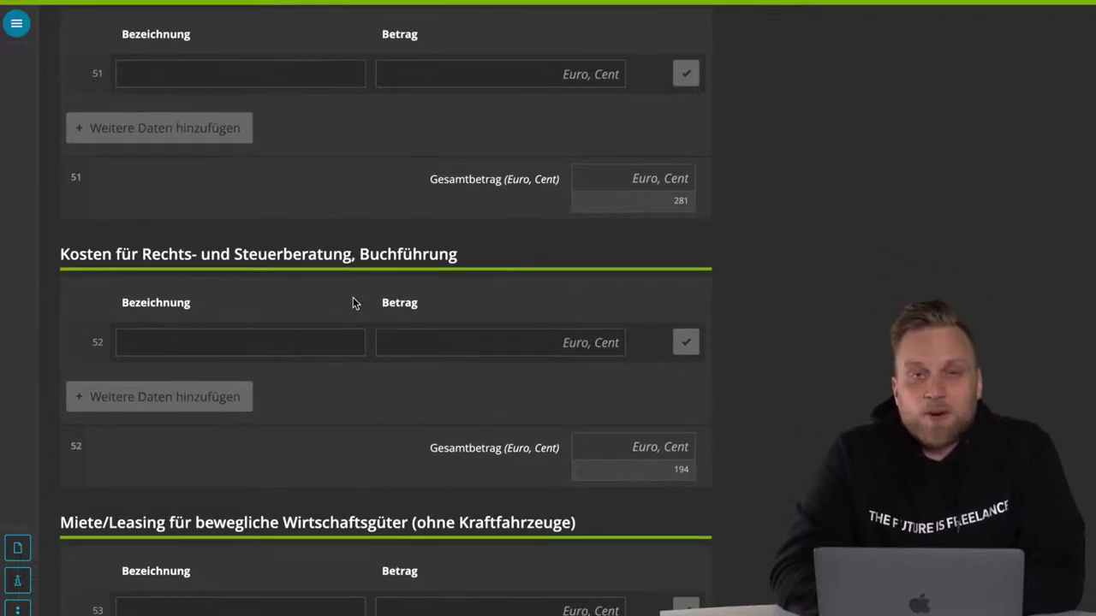
scroll(354, 292, down, 10)
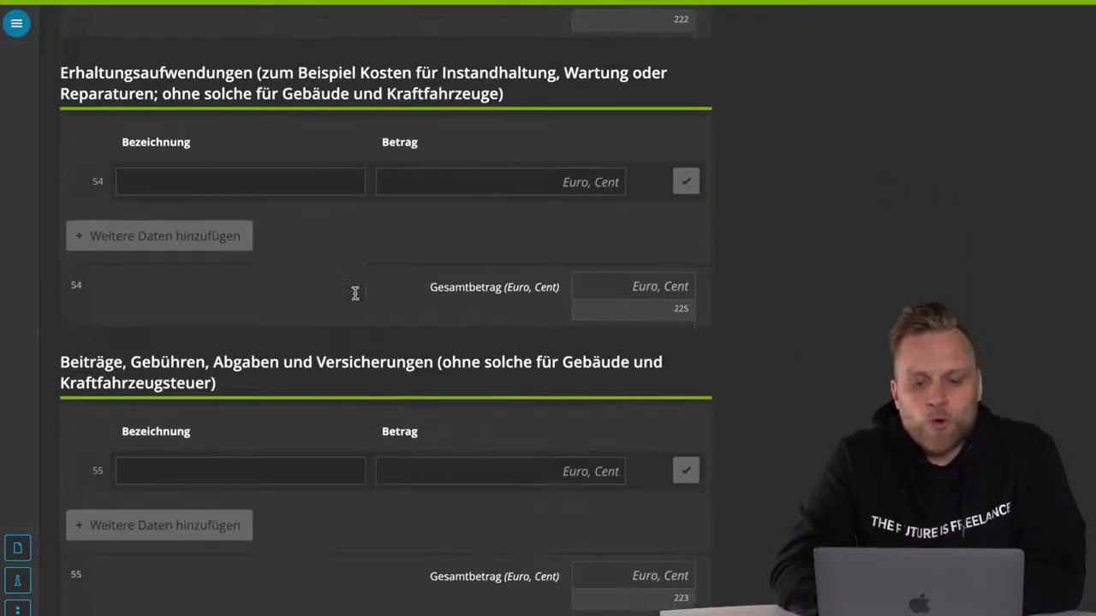
scroll(353, 297, down, 1)
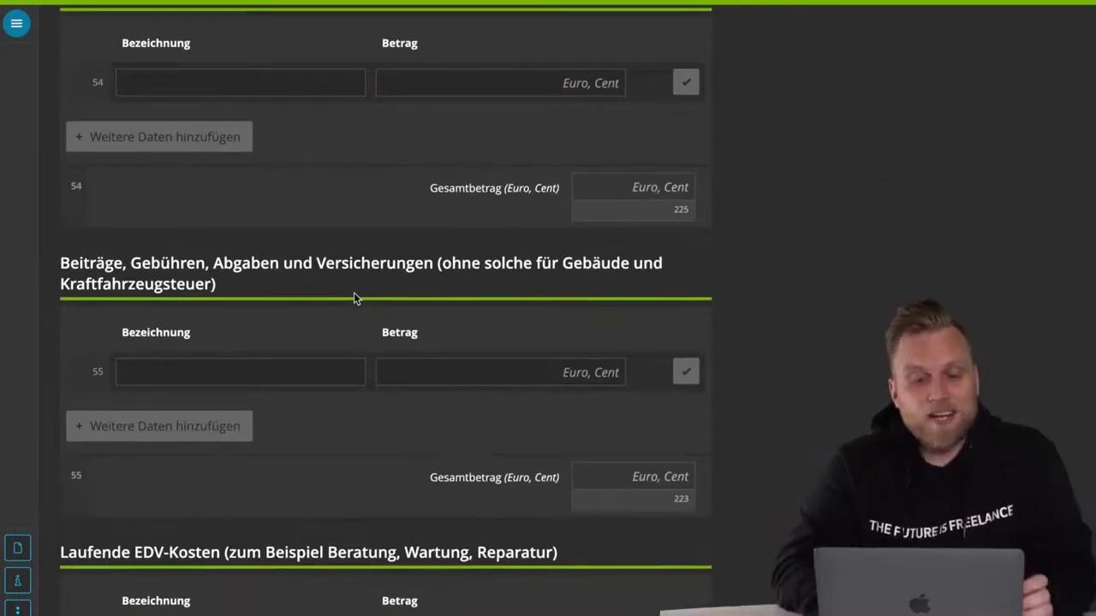
scroll(354, 292, down, 3)
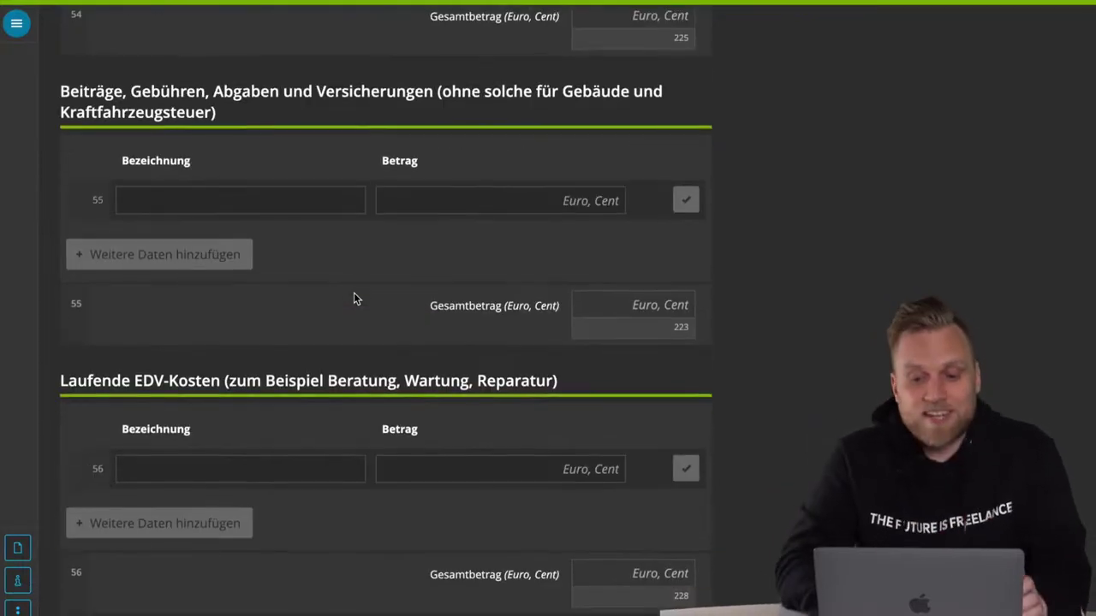
scroll(354, 292, down, 3)
scroll(354, 296, down, 4)
scroll(354, 295, down, 9)
scroll(355, 298, down, 3)
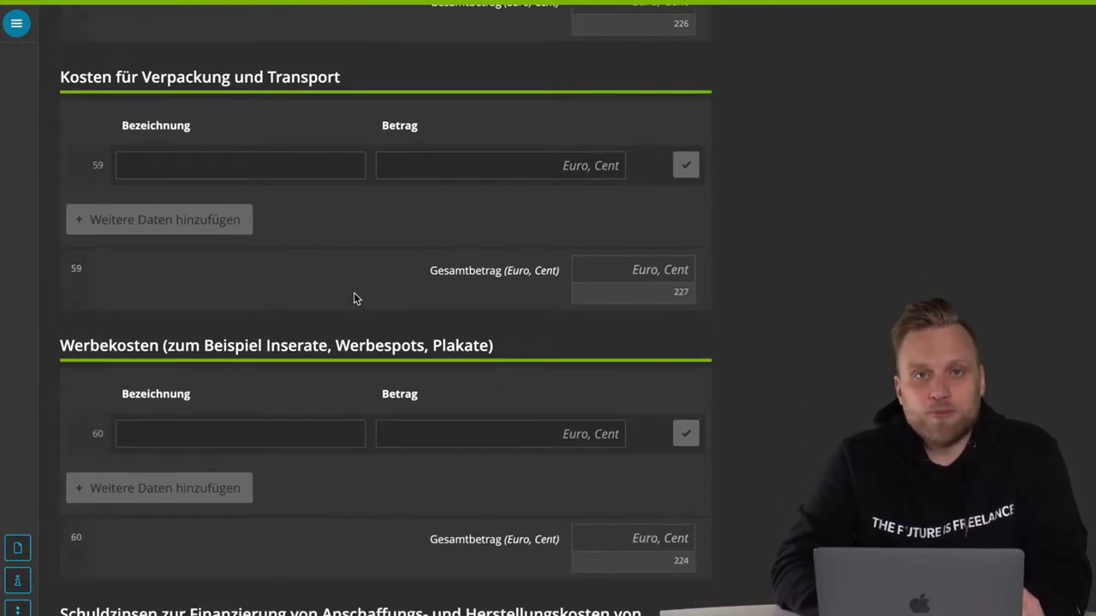
scroll(356, 298, down, 2)
scroll(355, 296, down, 20)
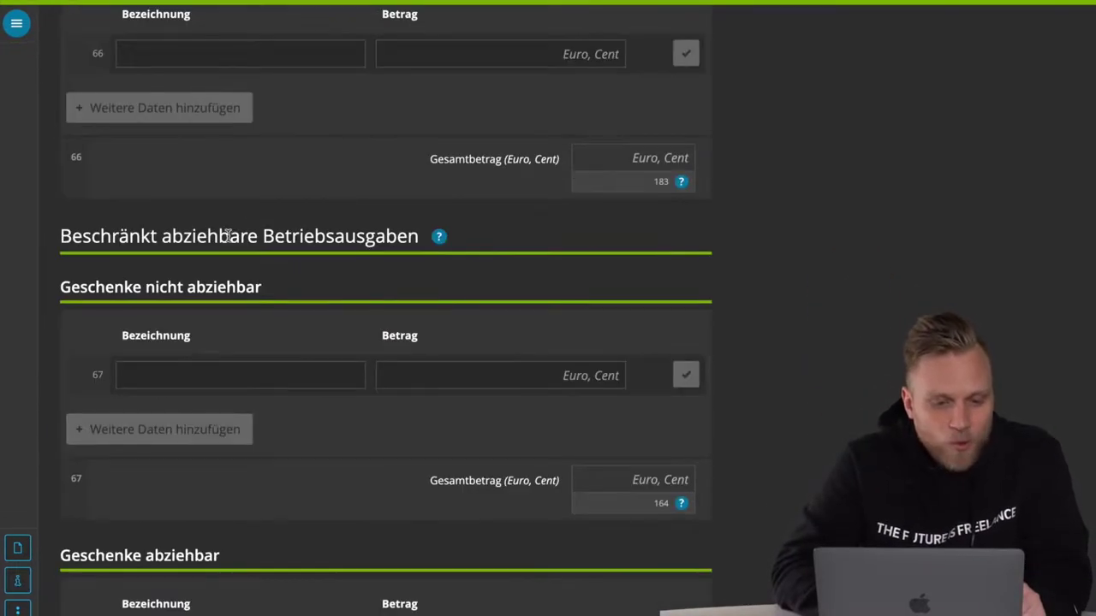
triple_click(229, 236)
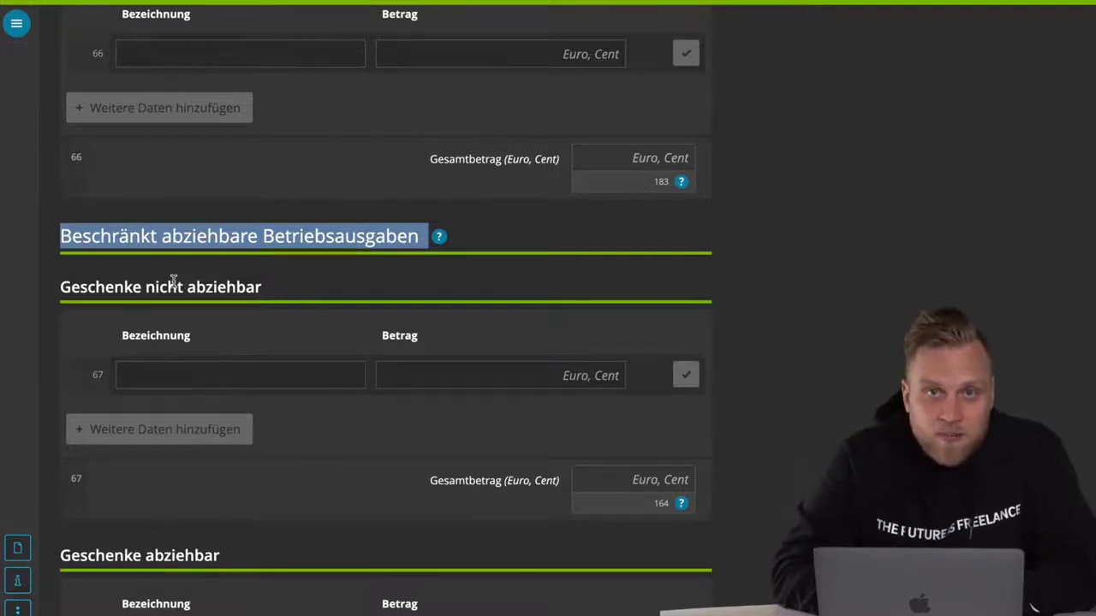
triple_click(173, 279)
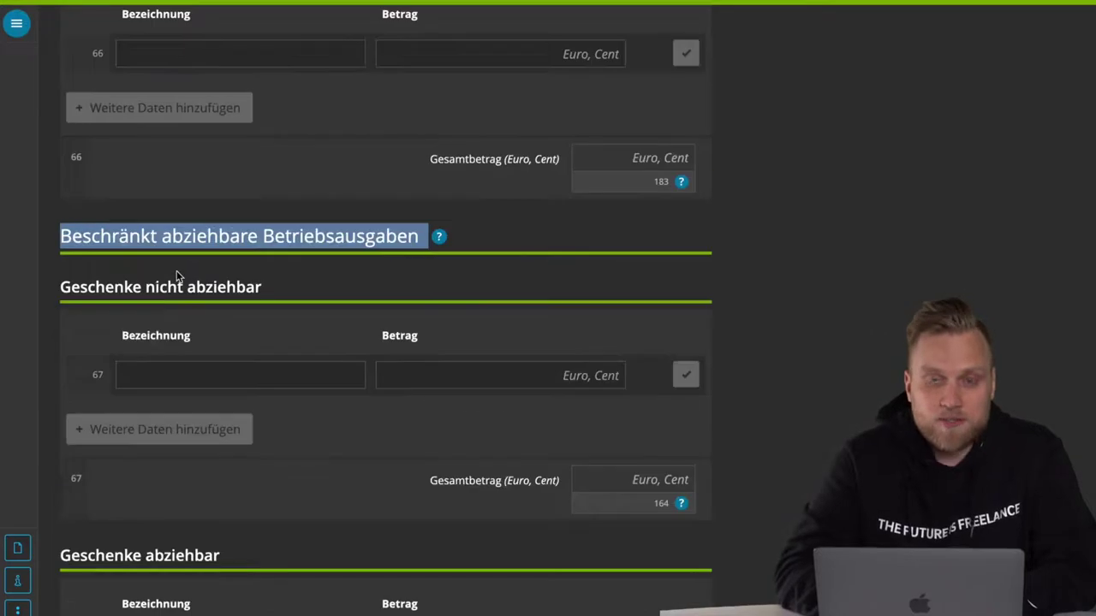
triple_click(122, 286)
scroll(120, 283, down, 3)
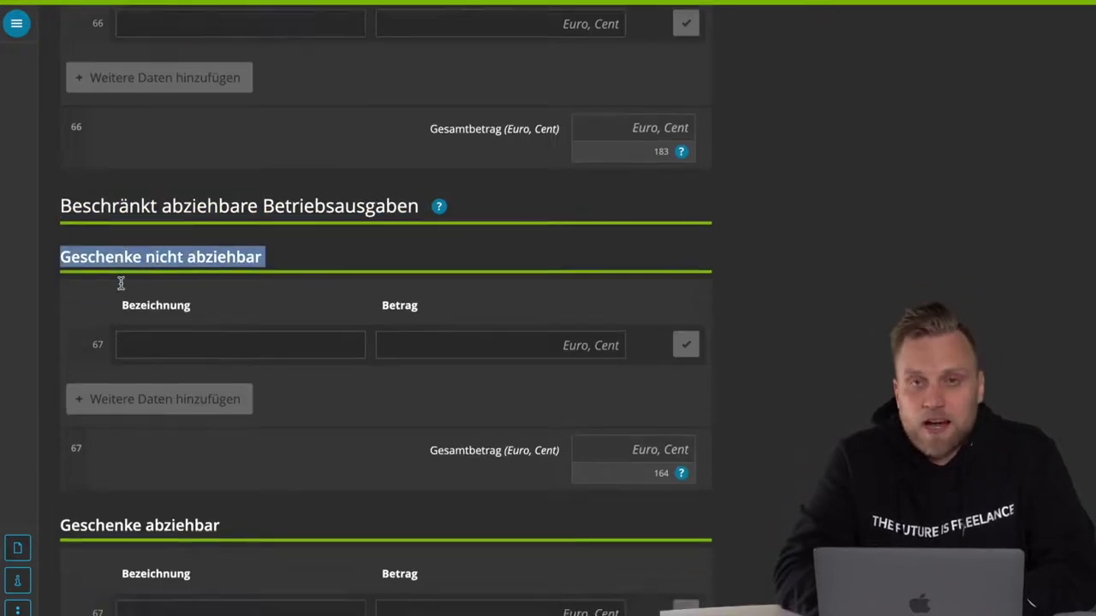
click(396, 300)
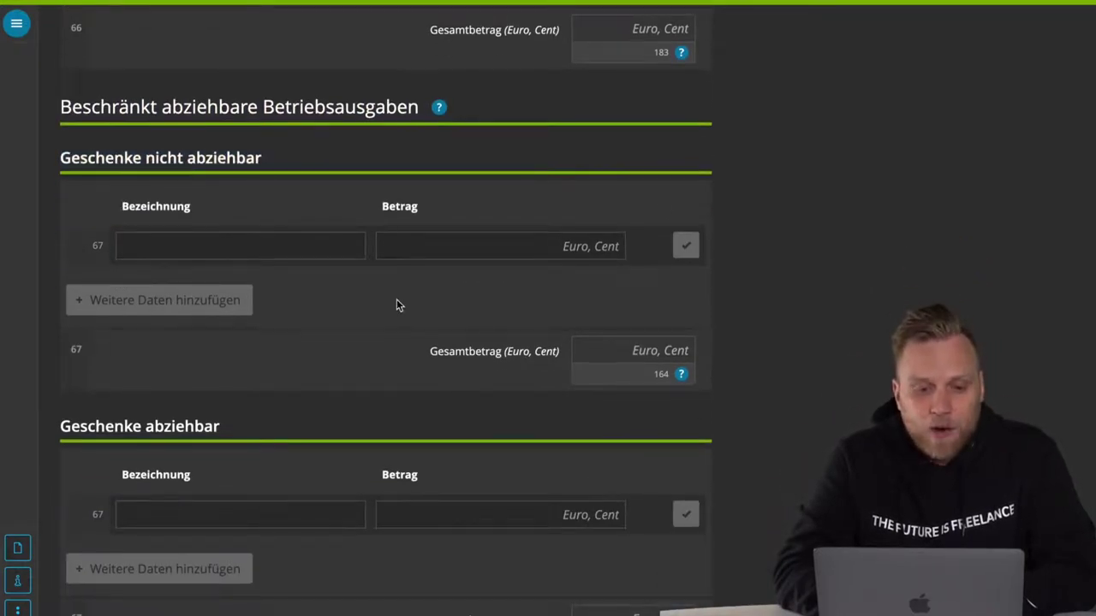
triple_click(122, 159)
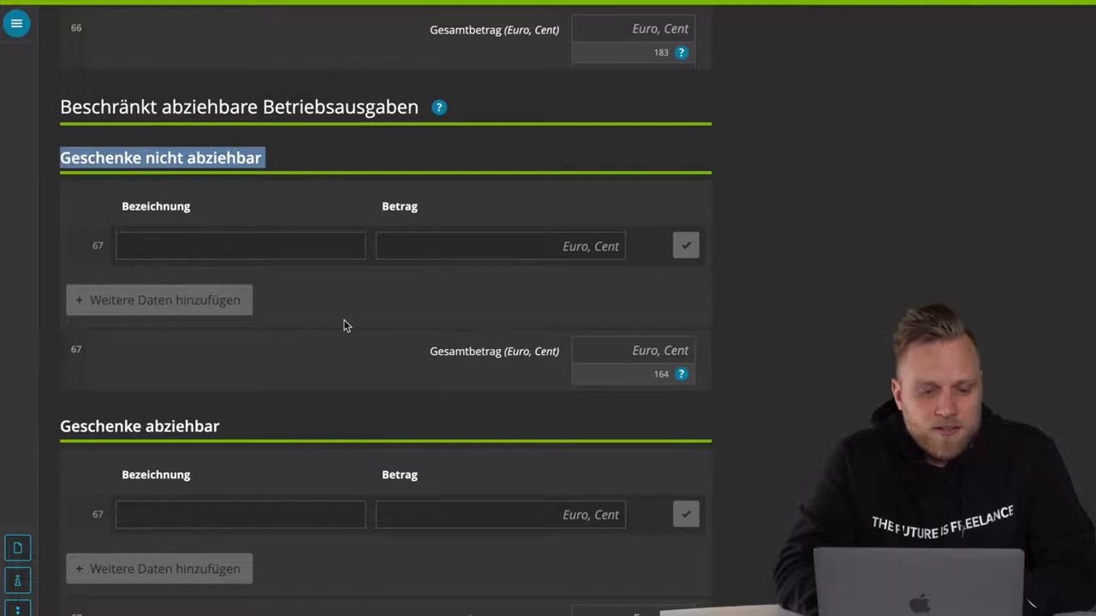
scroll(344, 324, down, 4)
scroll(176, 235, up, 1)
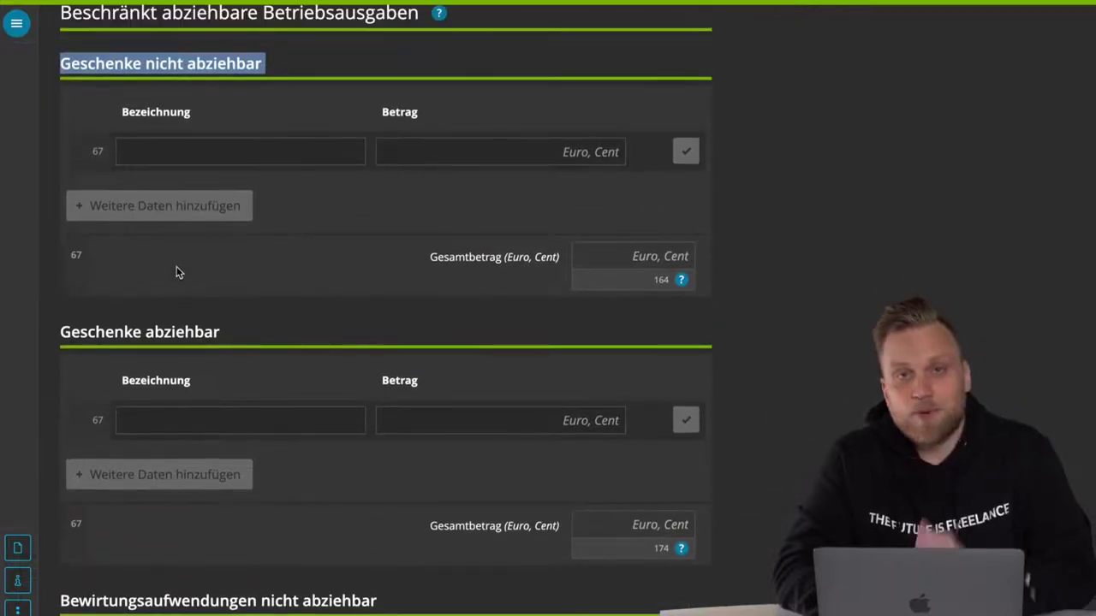
scroll(177, 272, down, 1)
scroll(176, 270, down, 4)
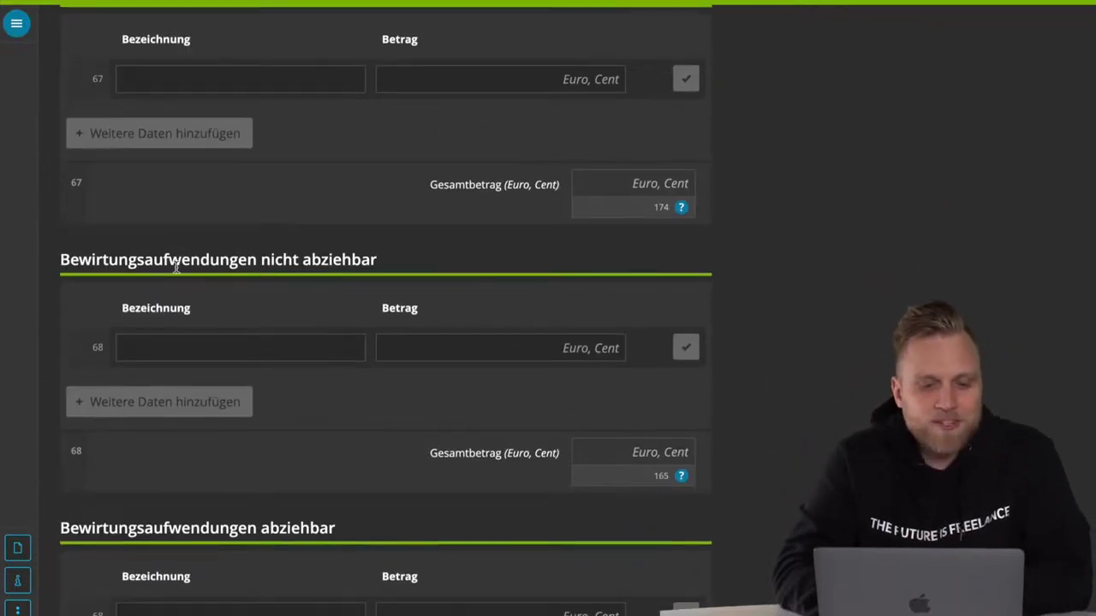
scroll(296, 395, down, 3)
scroll(296, 395, down, 4)
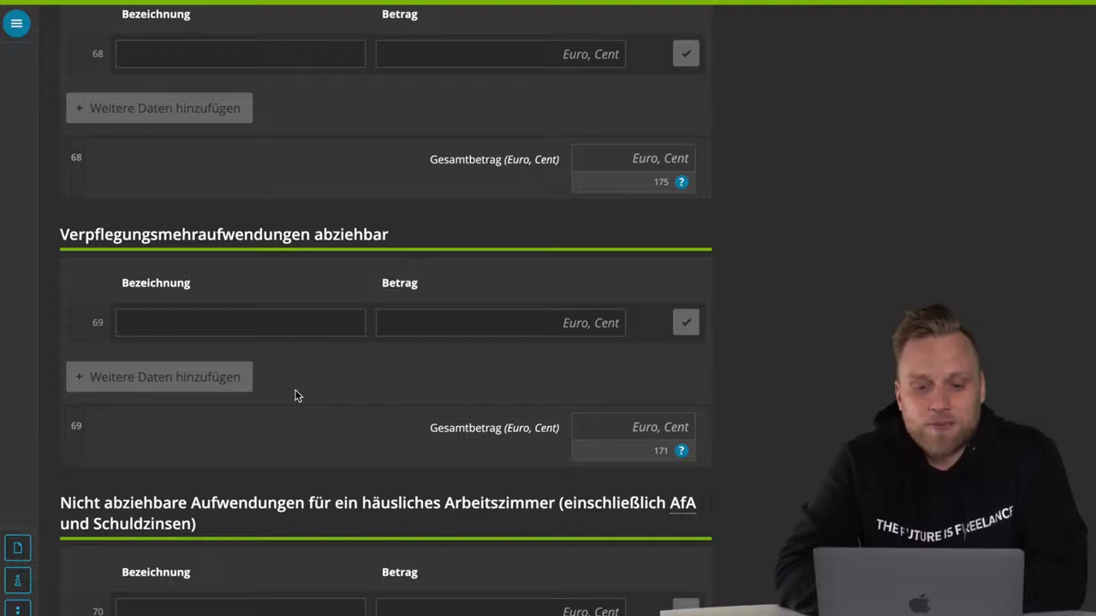
scroll(296, 395, down, 1)
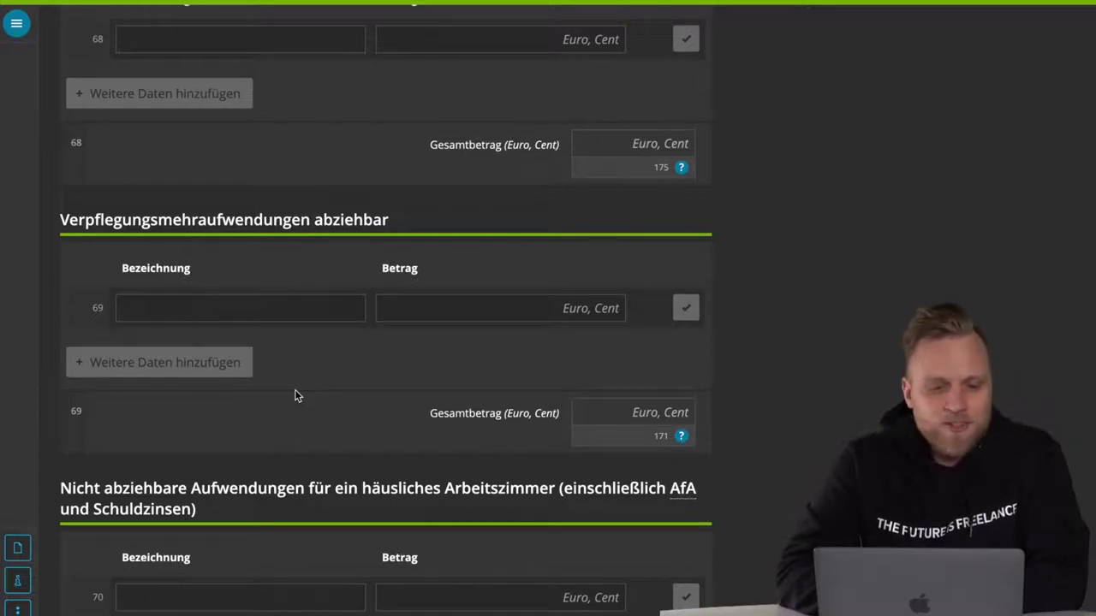
triple_click(166, 221)
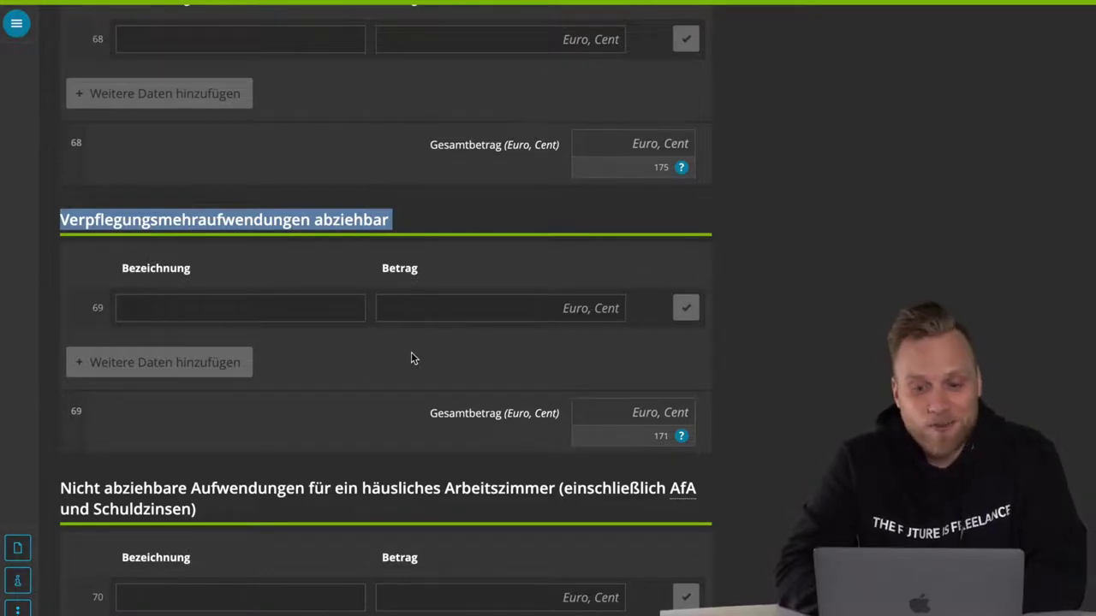
scroll(411, 352, down, 1)
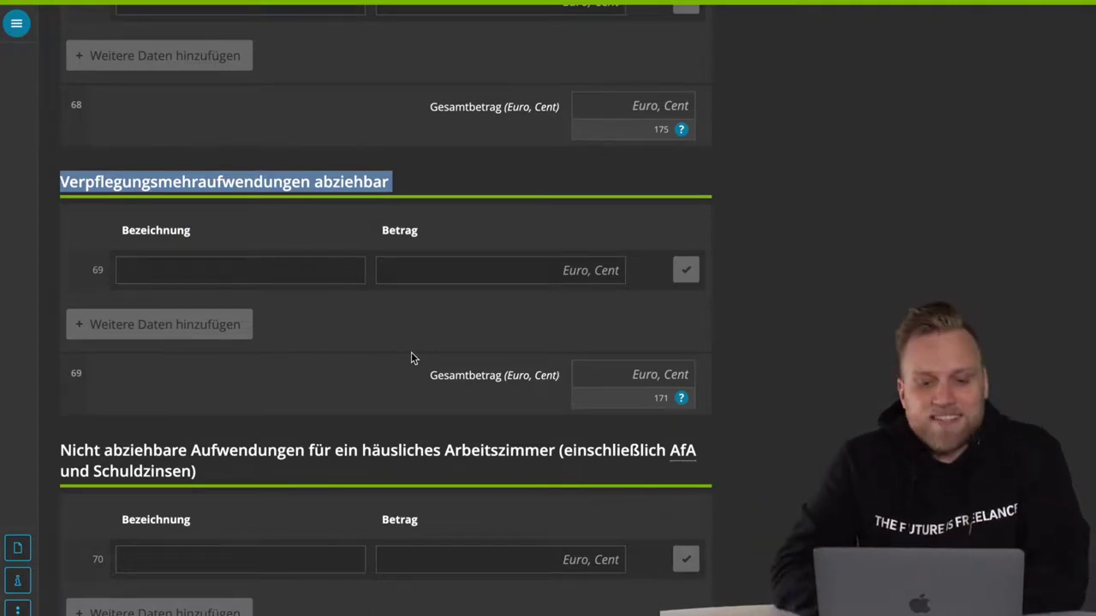
scroll(411, 358, down, 10)
scroll(411, 358, down, 20)
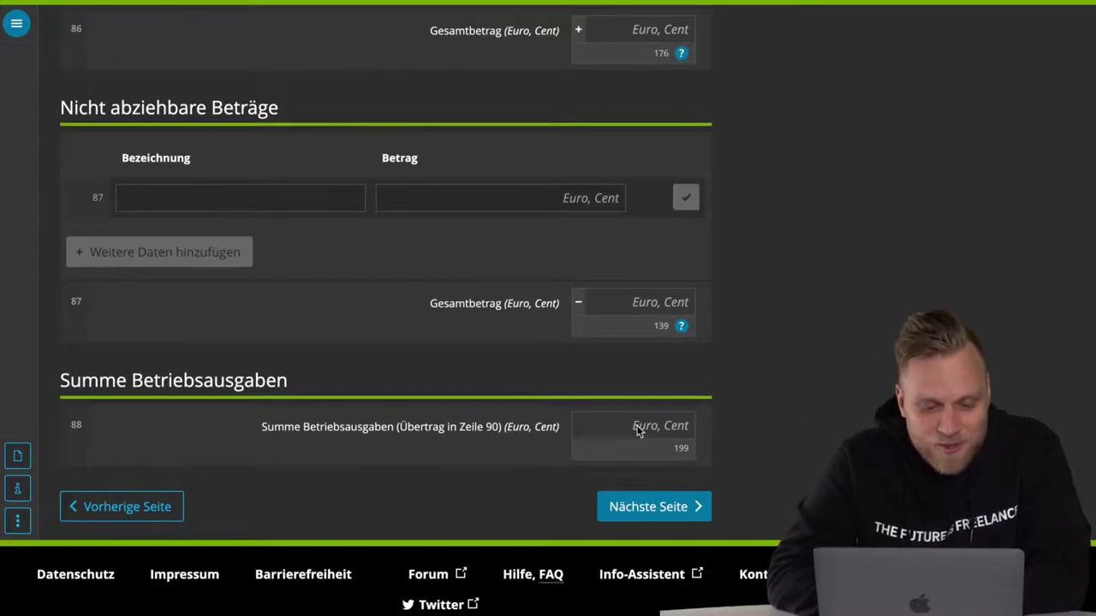
- Highlight the line 88 Summe Betriebsausgaben label
triple_click(294, 427)
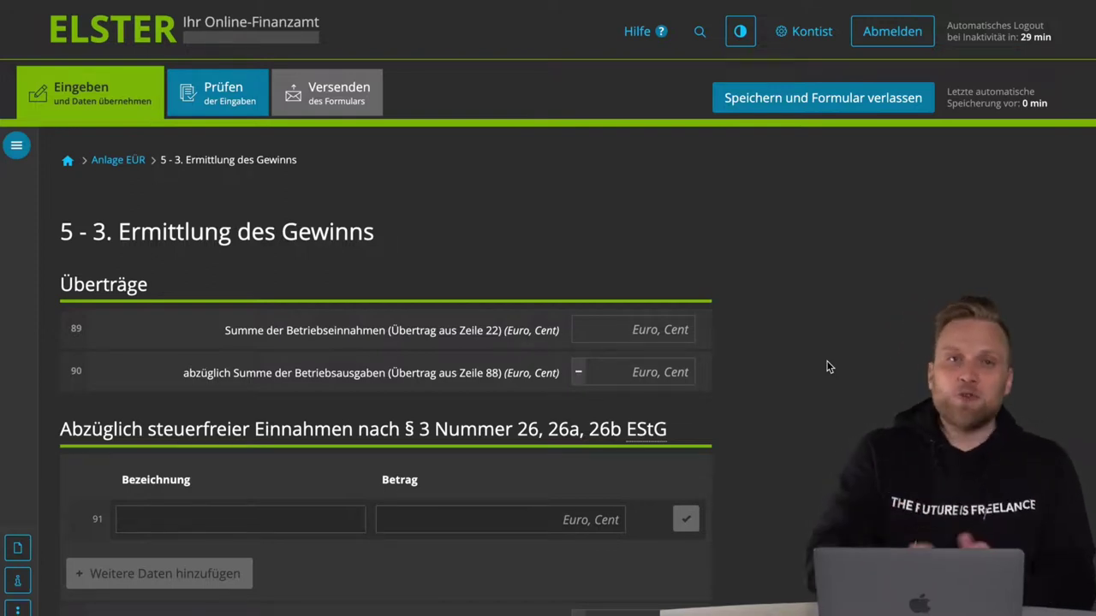
scroll(827, 366, down, 6)
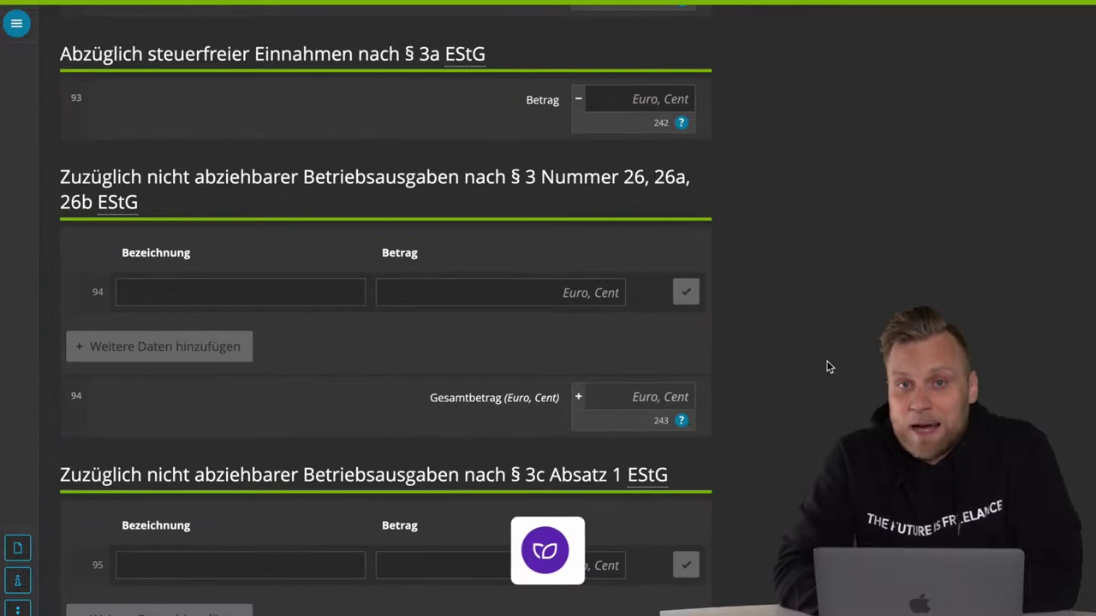
scroll(828, 366, down, 7)
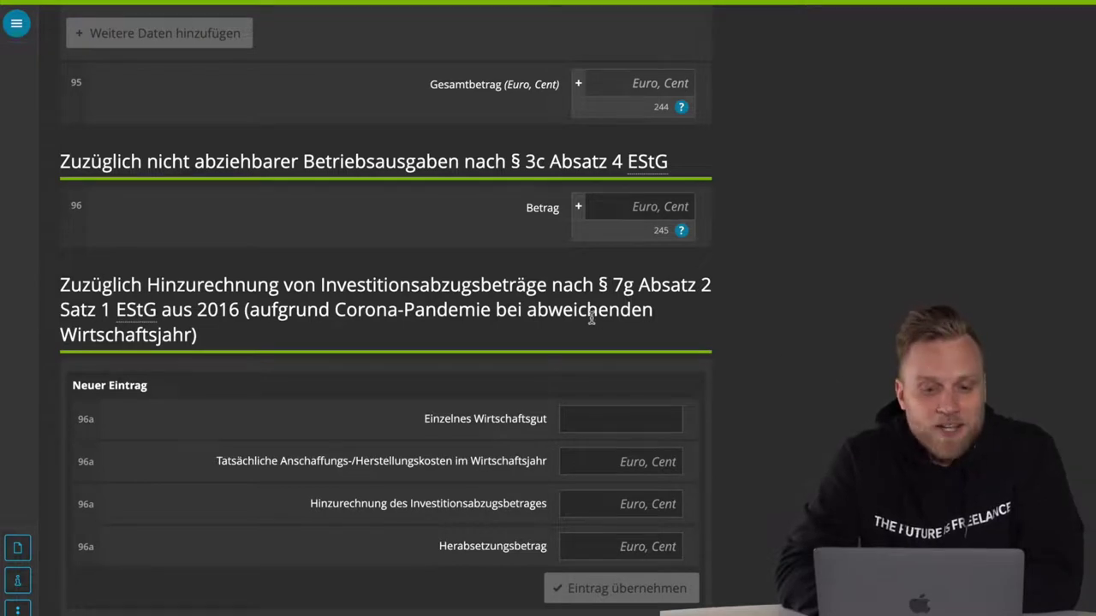
triple_click(438, 303)
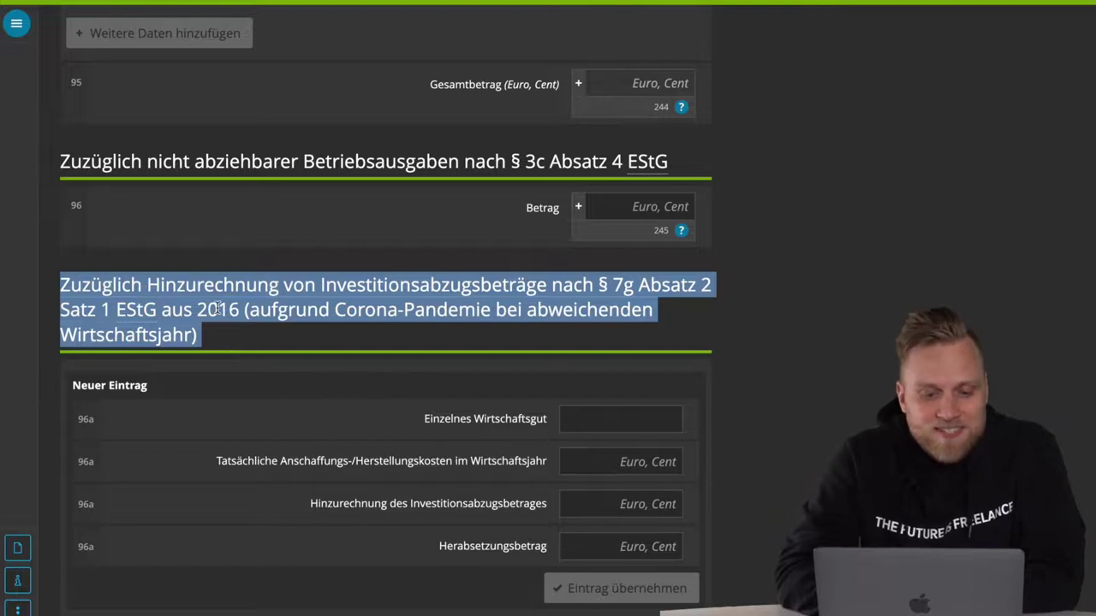
scroll(218, 308, down, 12)
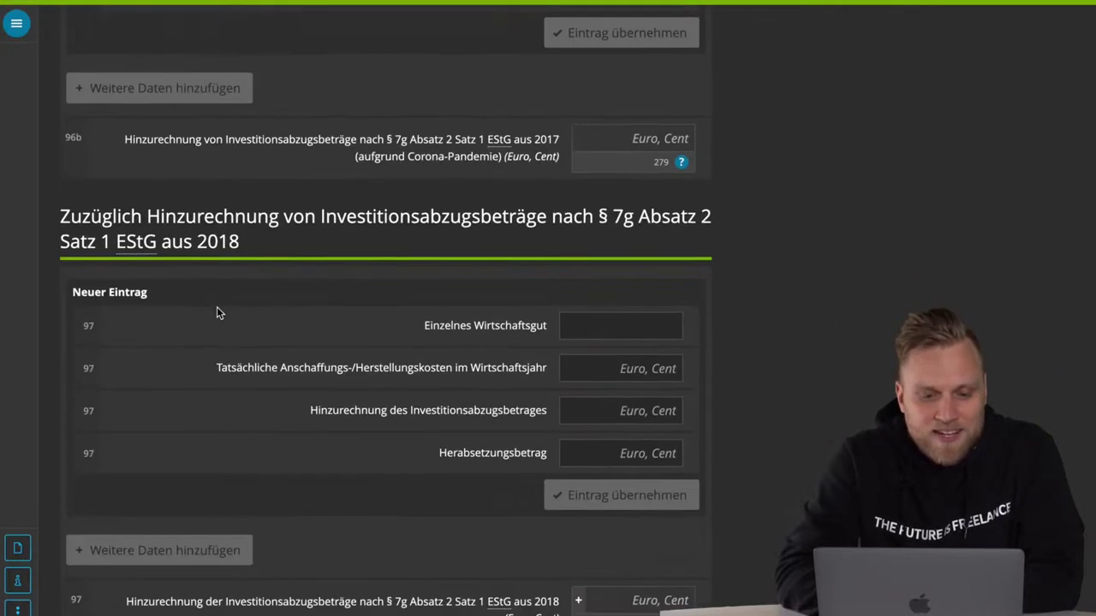
scroll(217, 231, down, 4)
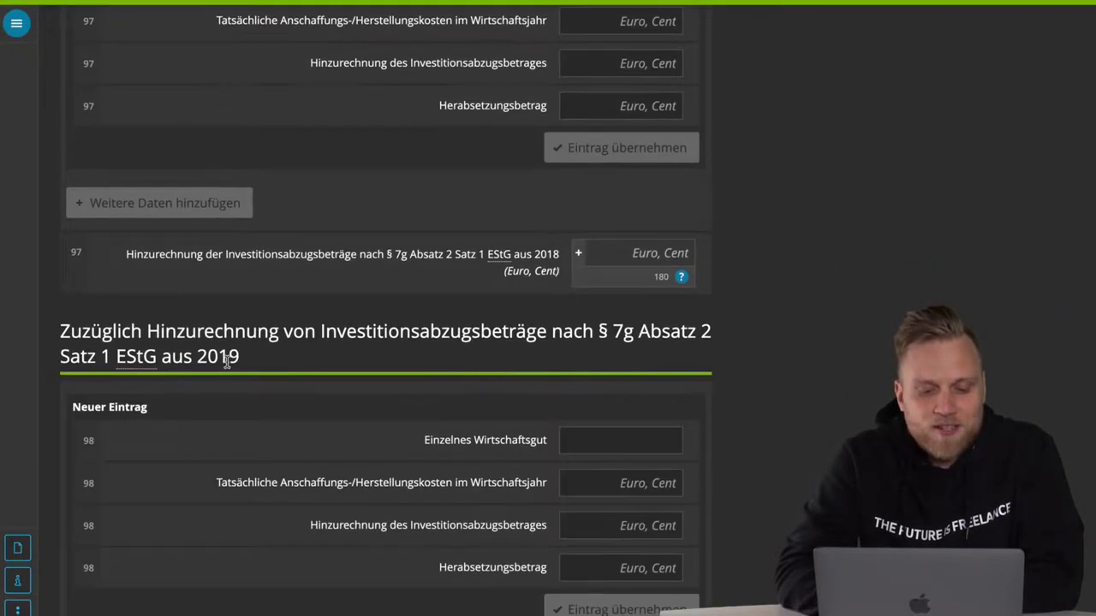
scroll(226, 363, down, 5)
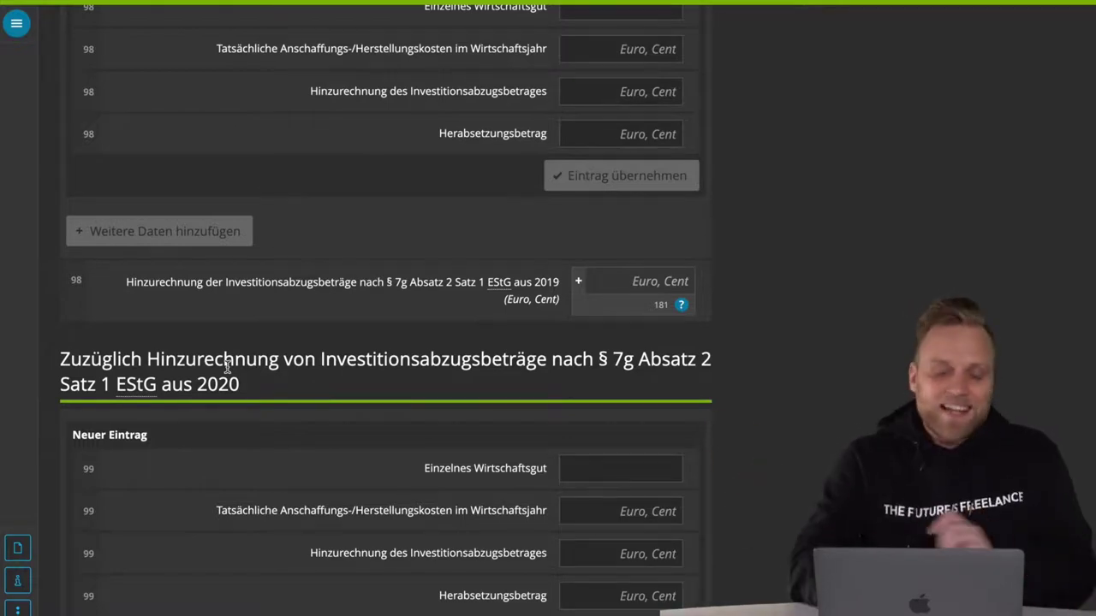
scroll(227, 368, down, 10)
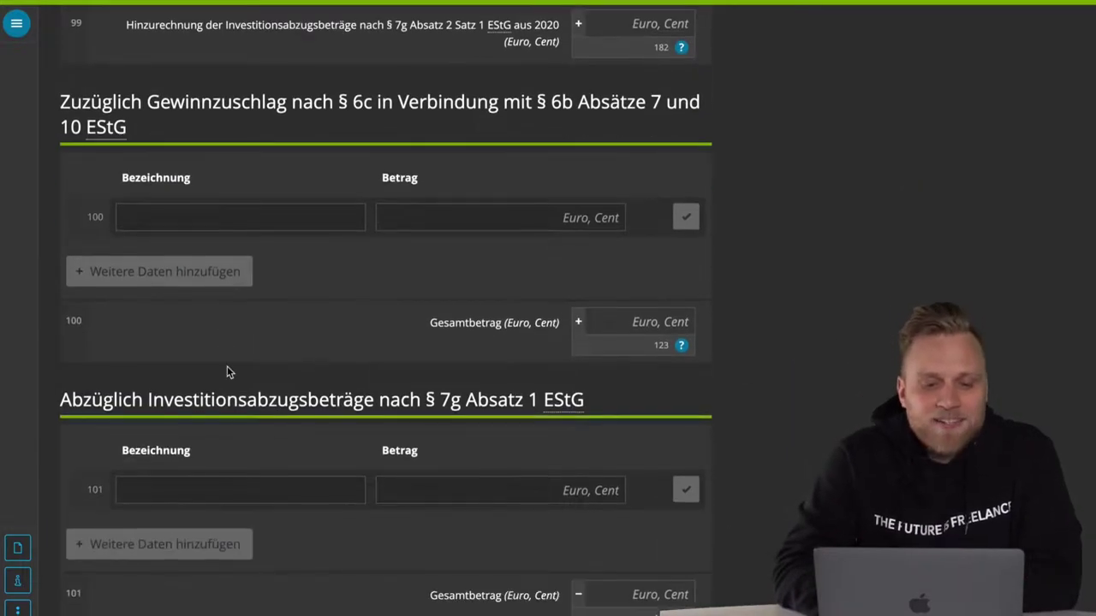
scroll(227, 370, down, 1)
scroll(227, 370, down, 2)
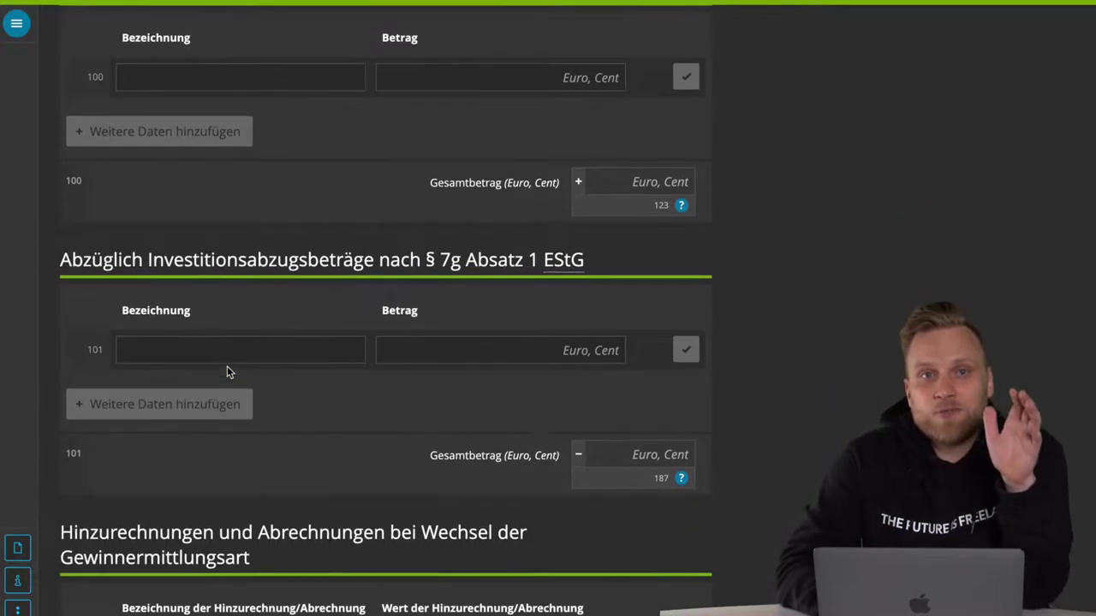
scroll(226, 366, down, 3)
scroll(227, 365, down, 1)
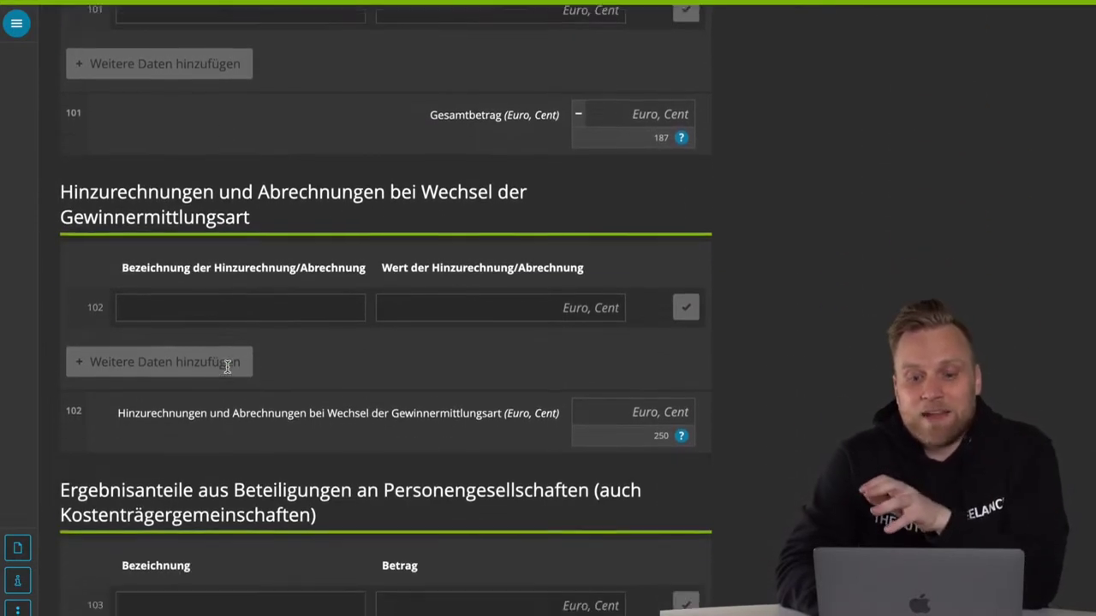
scroll(226, 365, down, 5)
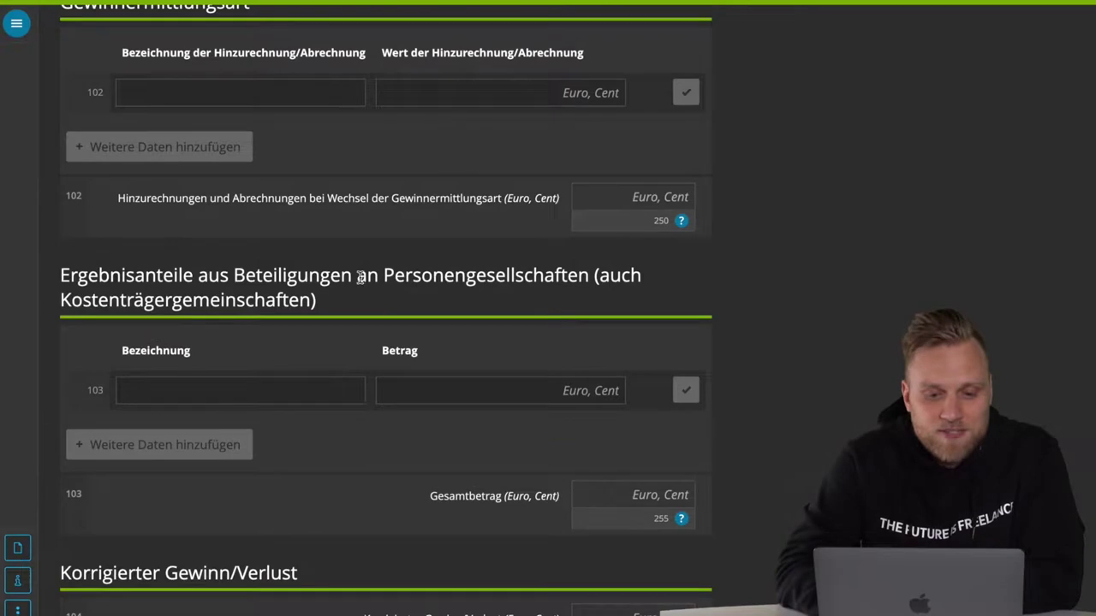
triple_click(383, 276)
scroll(385, 279, down, 10)
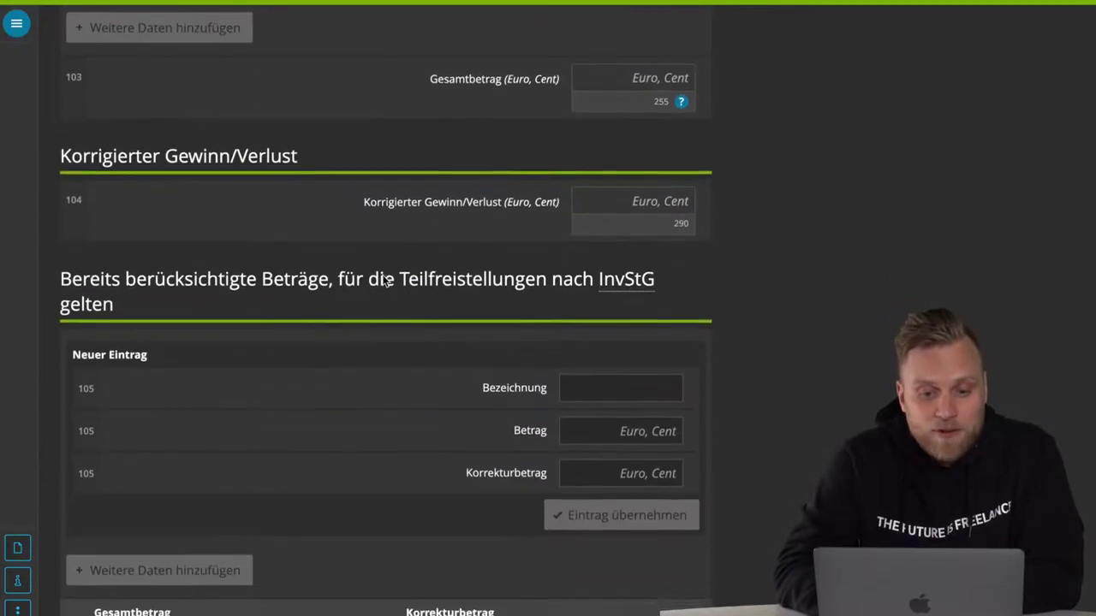
scroll(386, 281, down, 6)
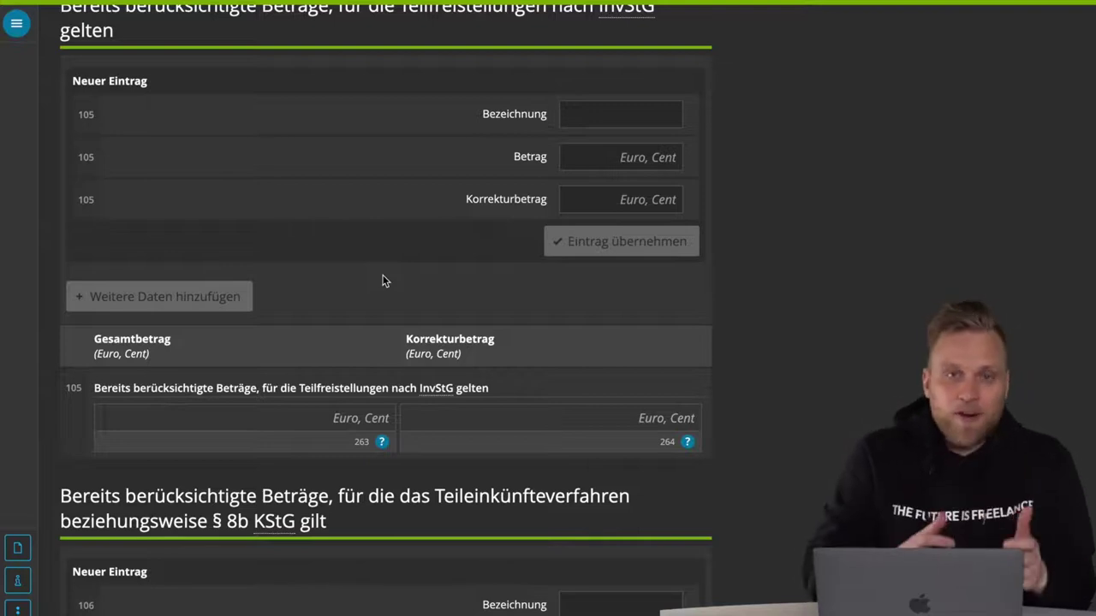
scroll(383, 280, down, 14)
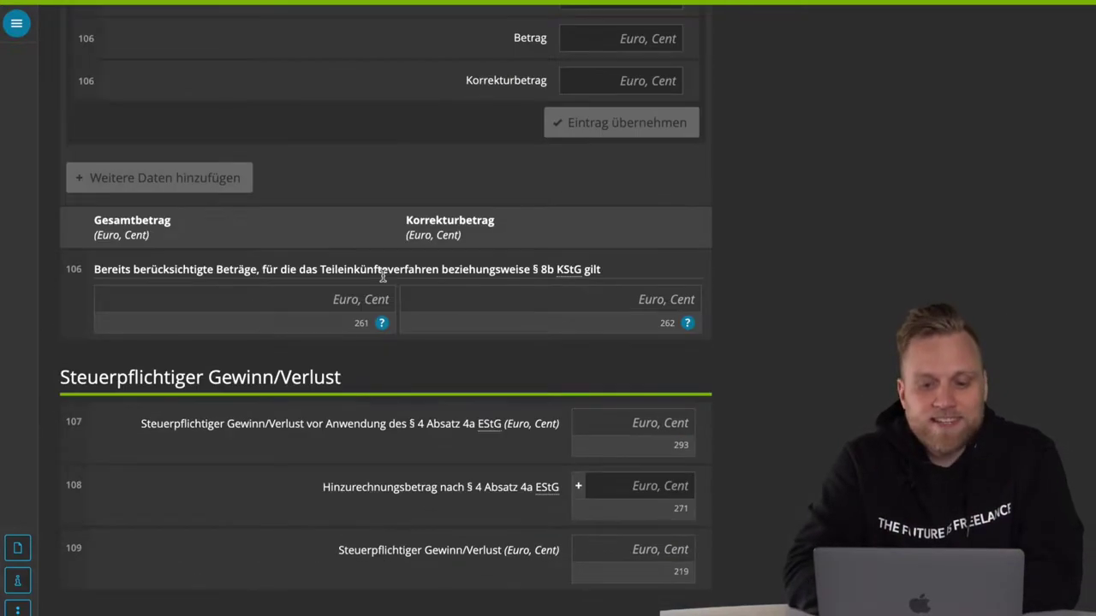
scroll(383, 275, down, 6)
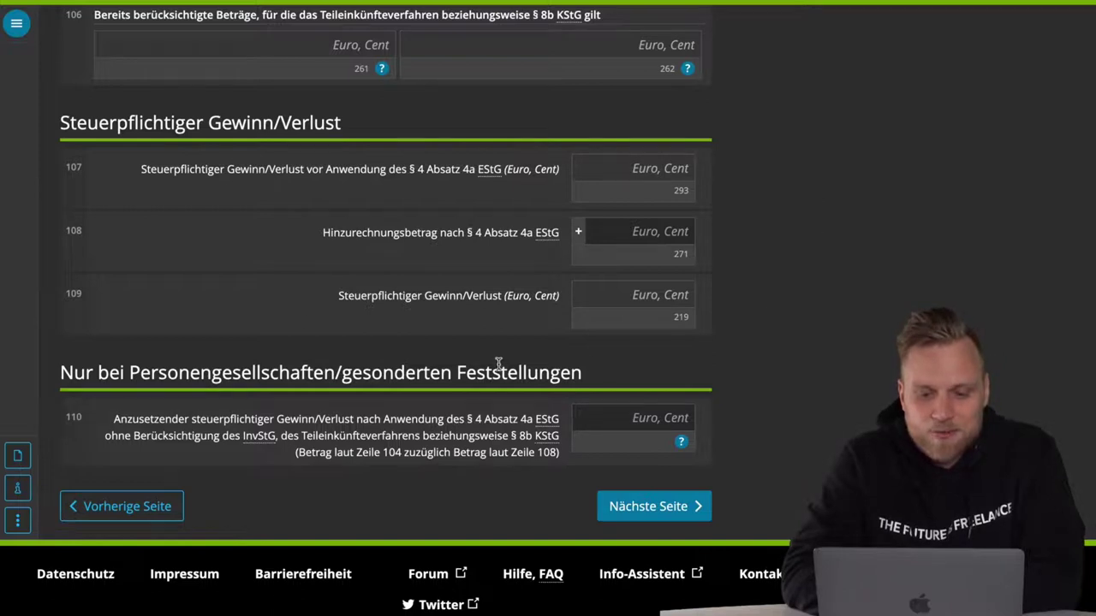
triple_click(488, 306)
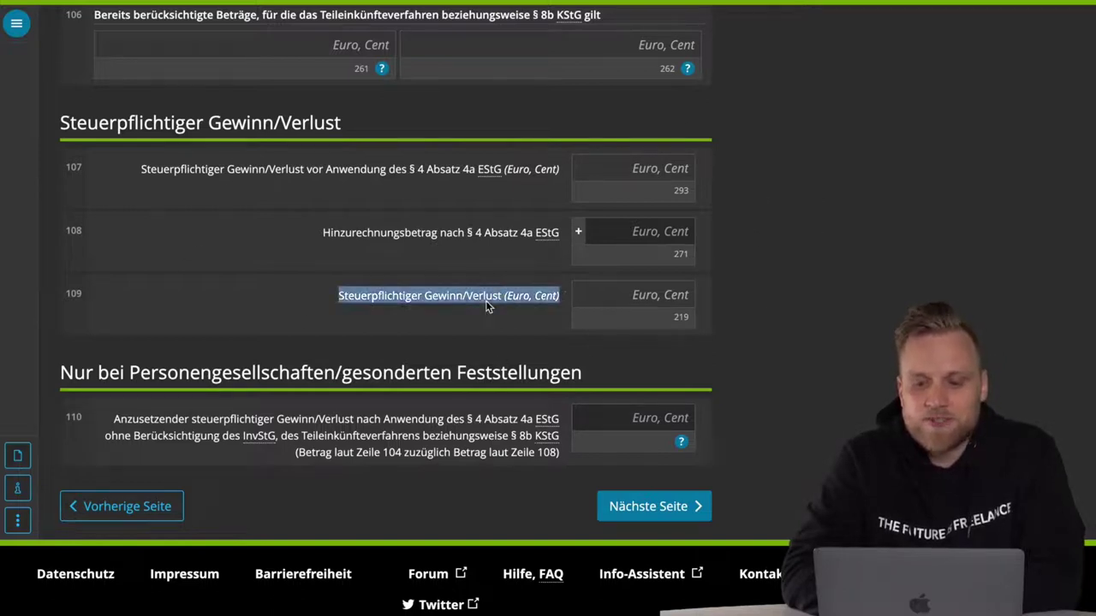
click(620, 299)
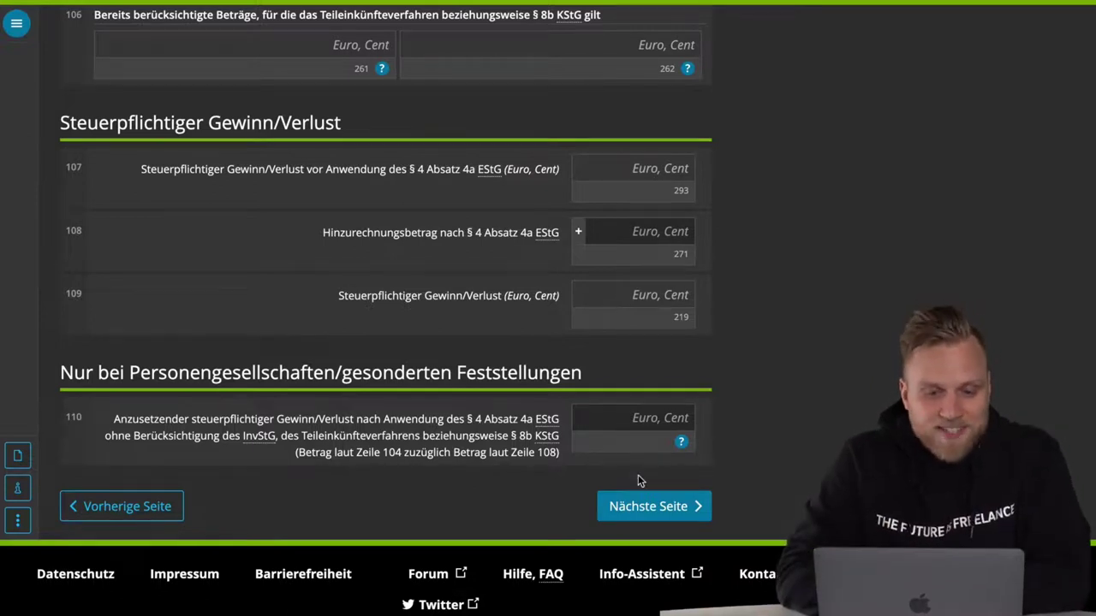
- Page through Anlage EÜR pages 6 and 7 and proceed to Anlage AVEÜR
click(642, 507)
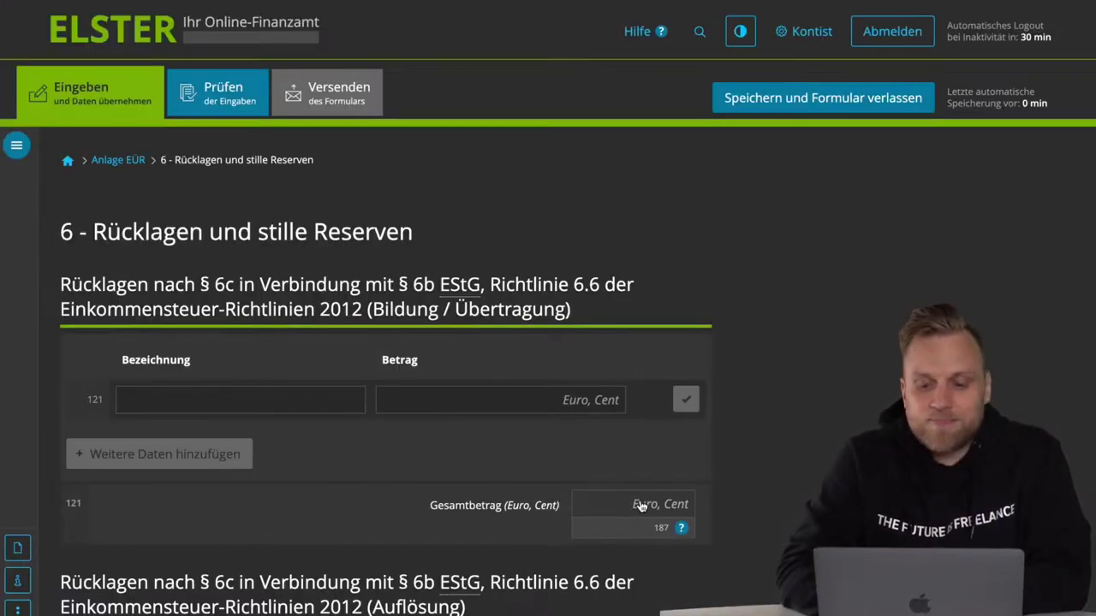
scroll(643, 507, down, 20)
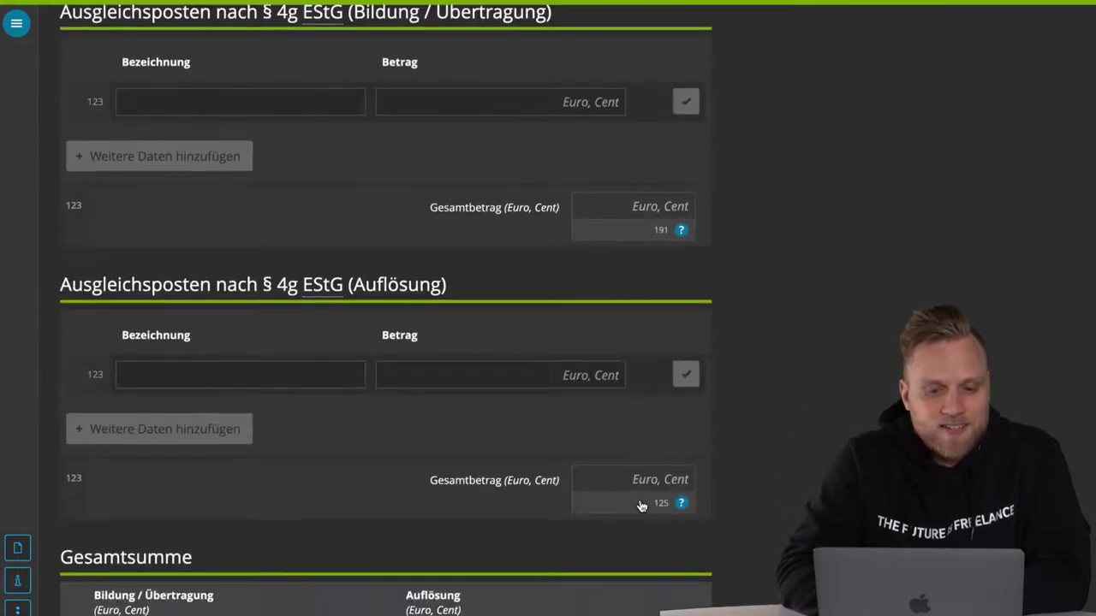
scroll(642, 507, down, 5)
click(642, 505)
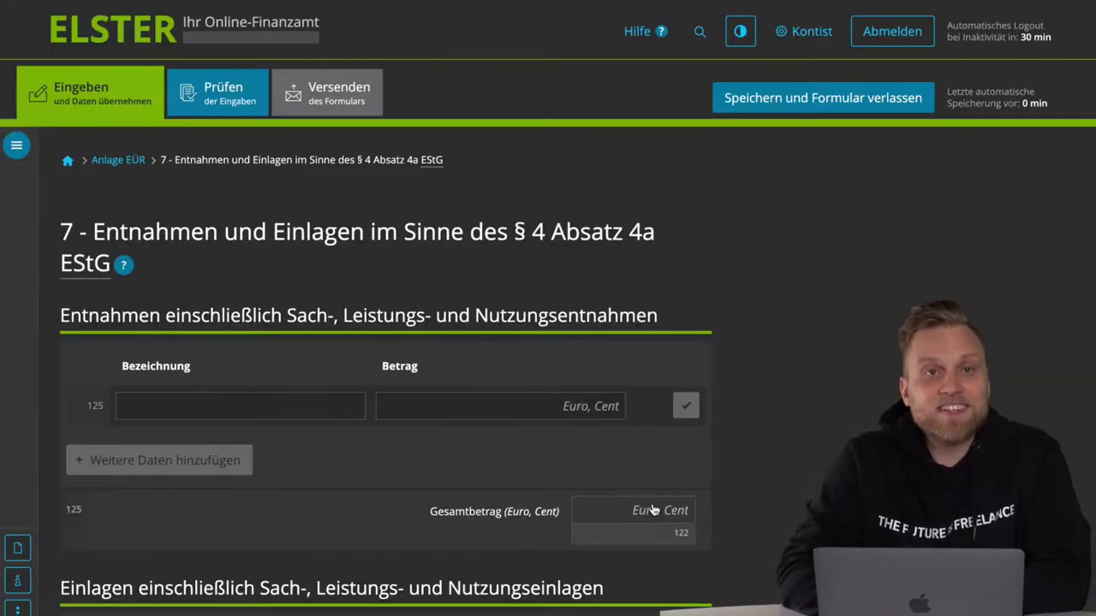
scroll(652, 510, down, 5)
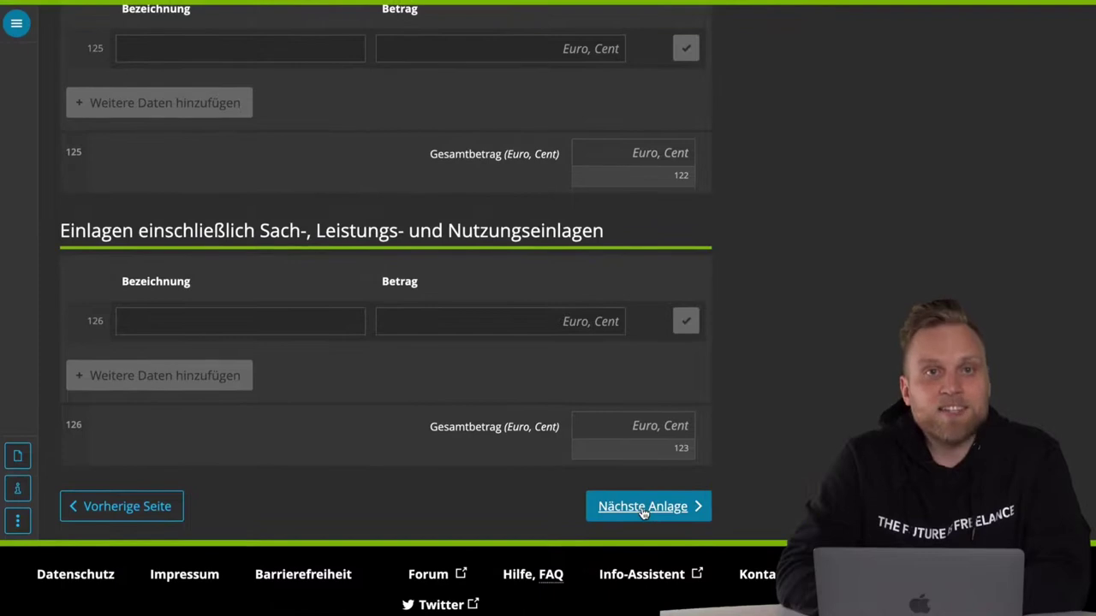
click(648, 505)
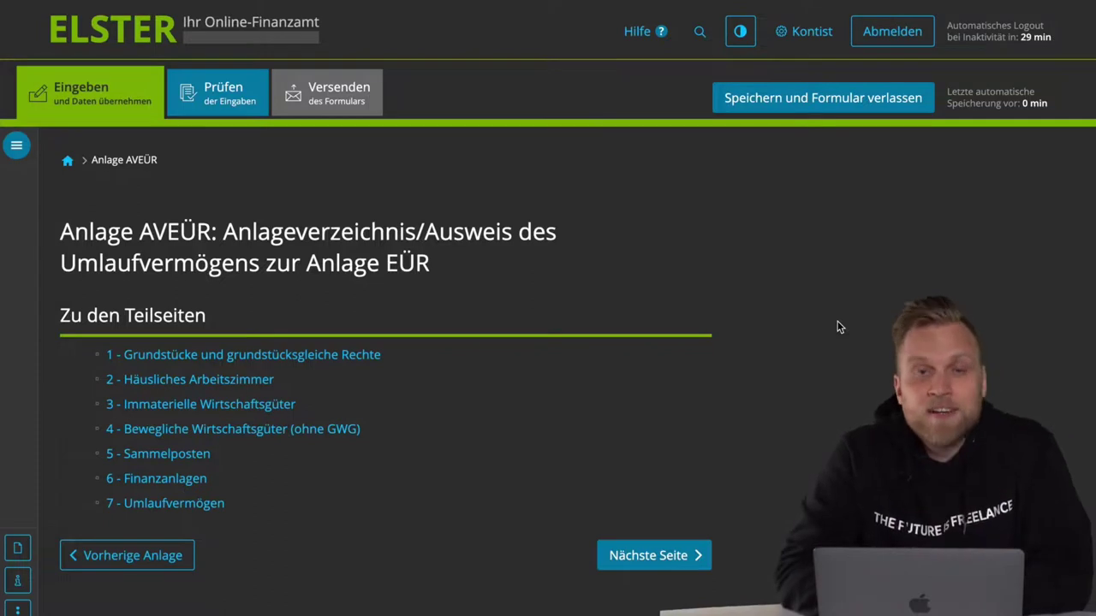
scroll(839, 327, down, 3)
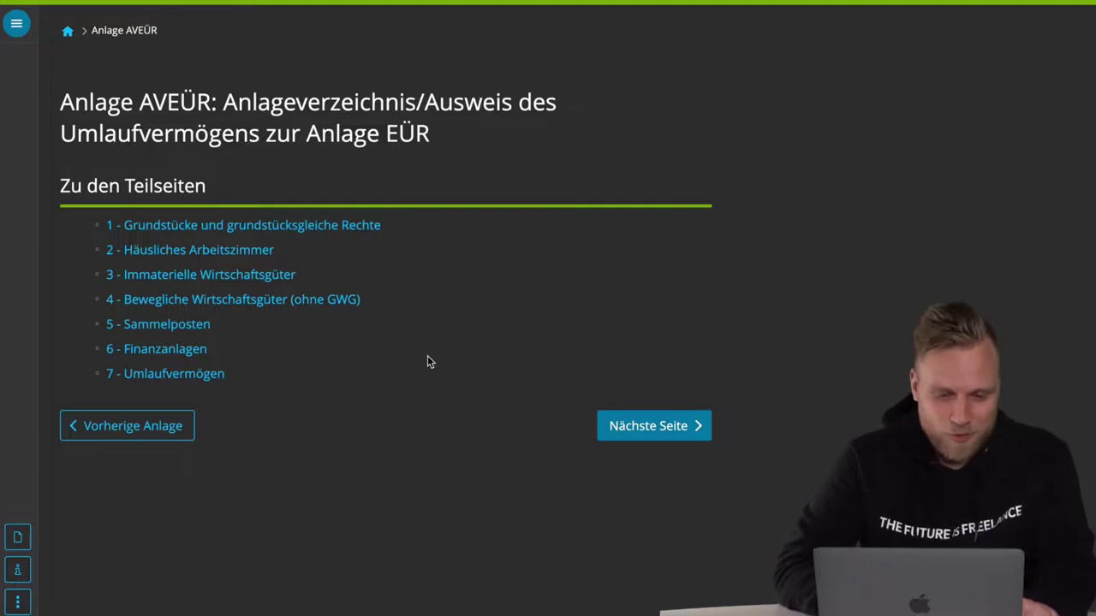
scroll(497, 291, up, 3)
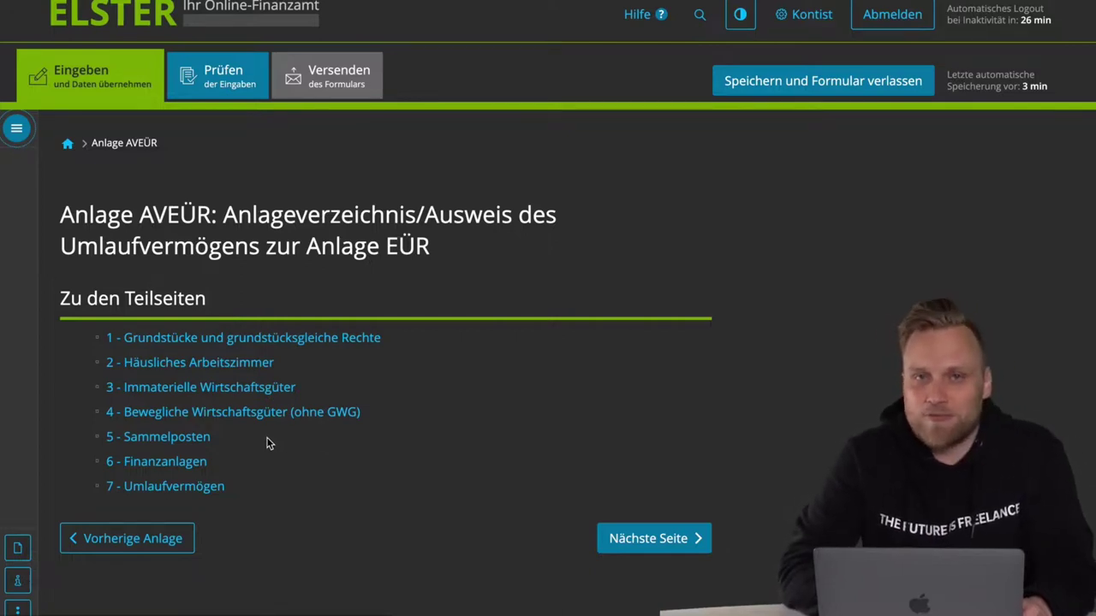
scroll(266, 442, down, 1)
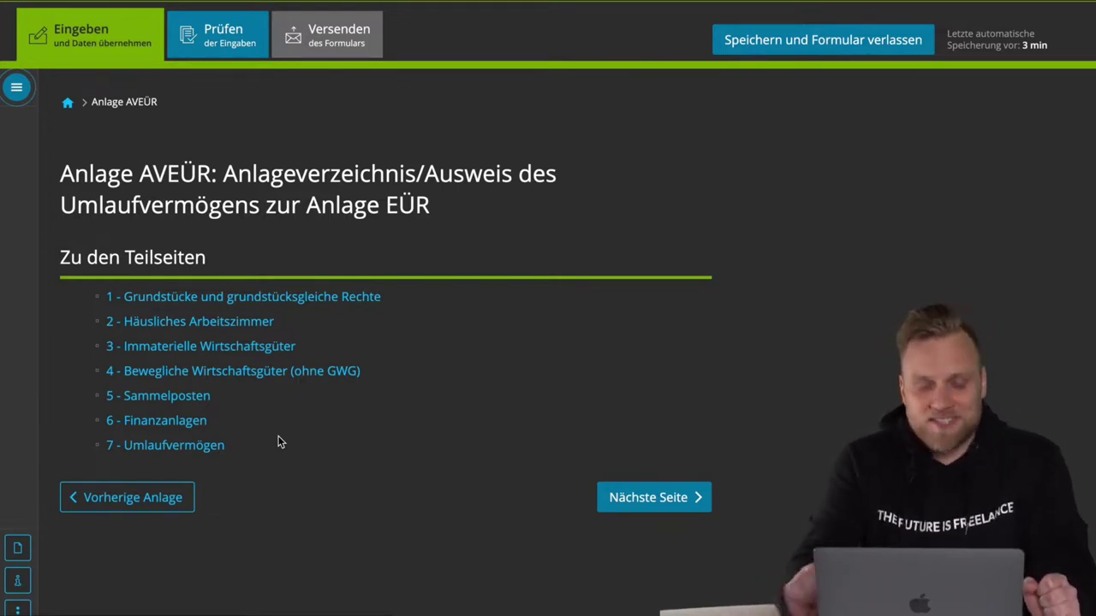
- On the Bewegliche Wirtschaftsgüter (ohne GWG) subpage, name the Kraftfahrzeuge entry 'VW Golf'
click(247, 377)
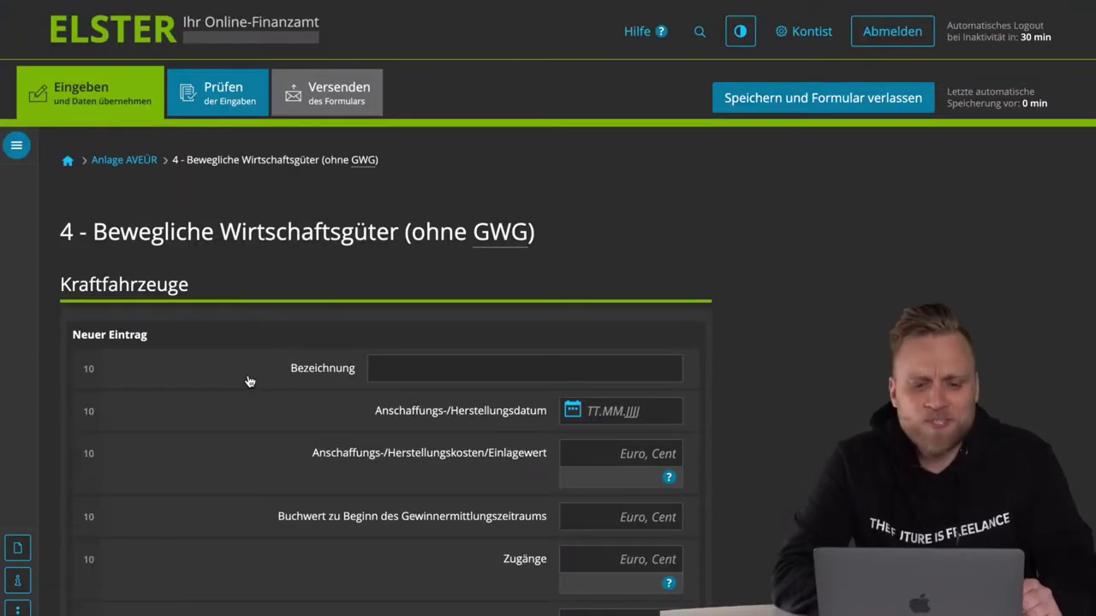
triple_click(215, 237)
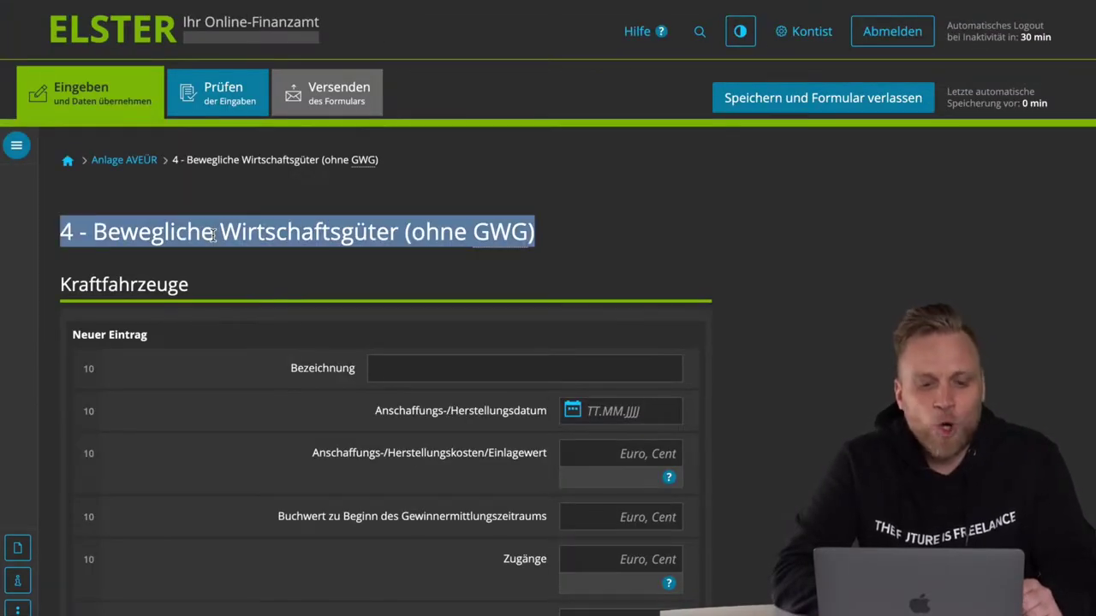
click(214, 237)
triple_click(152, 289)
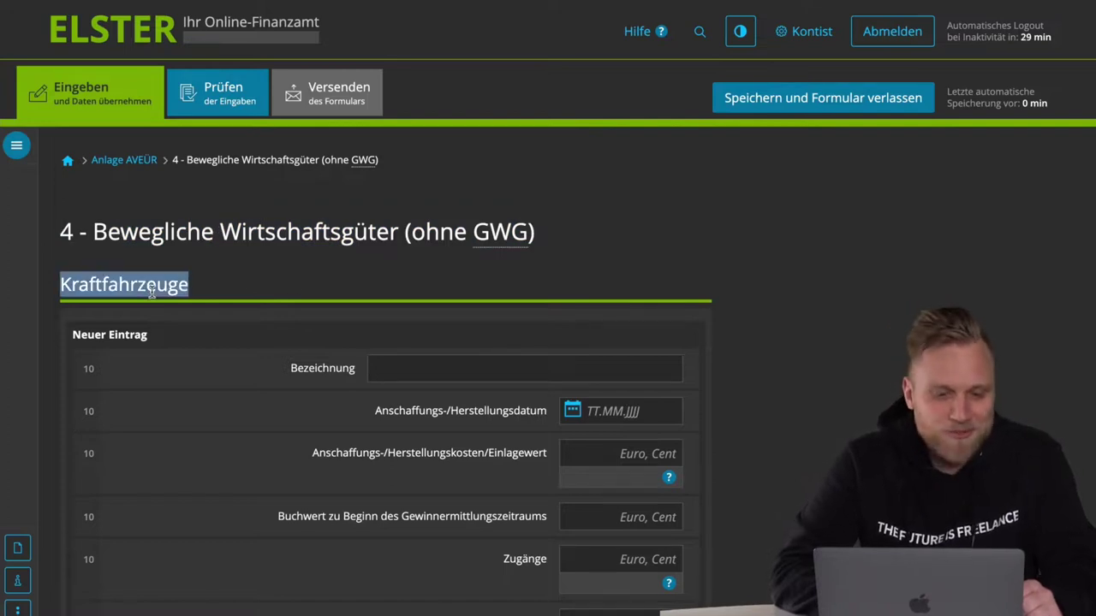
scroll(287, 283, down, 2)
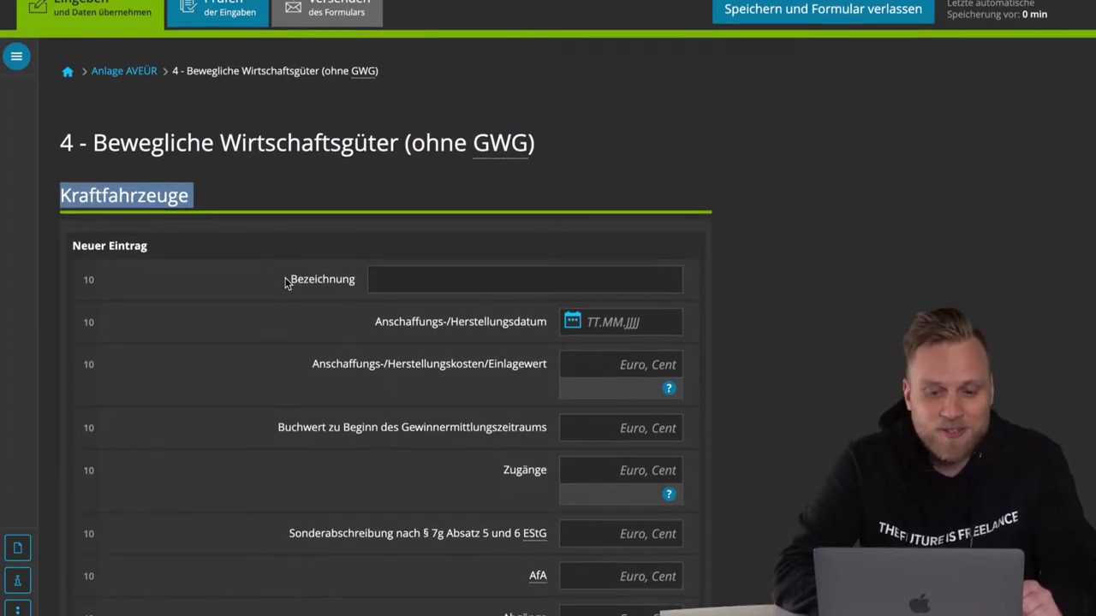
click(419, 276)
text(V)
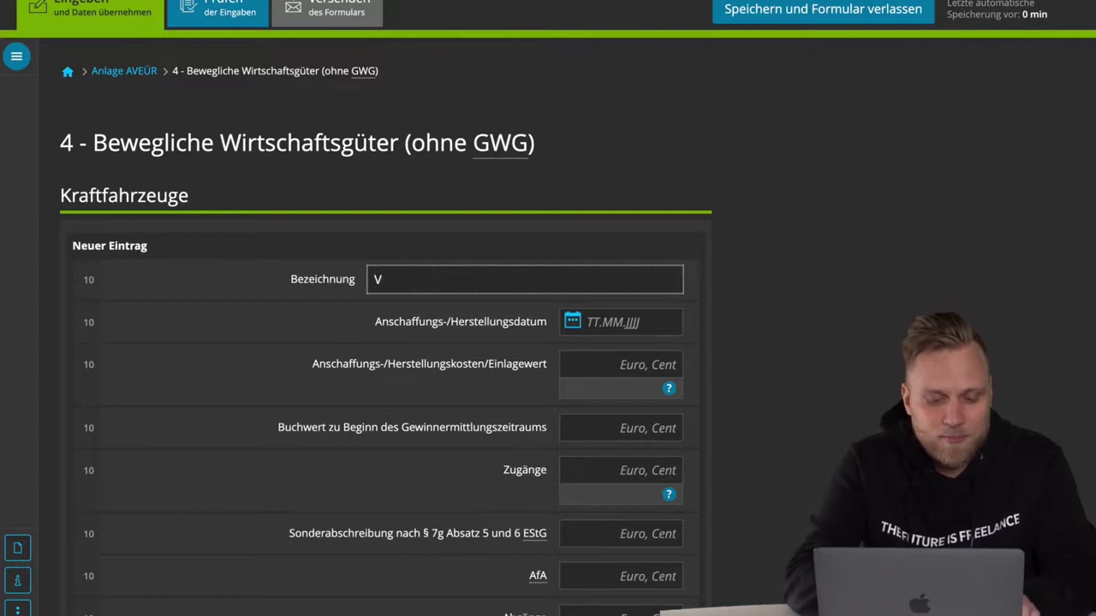
text(W Golf)
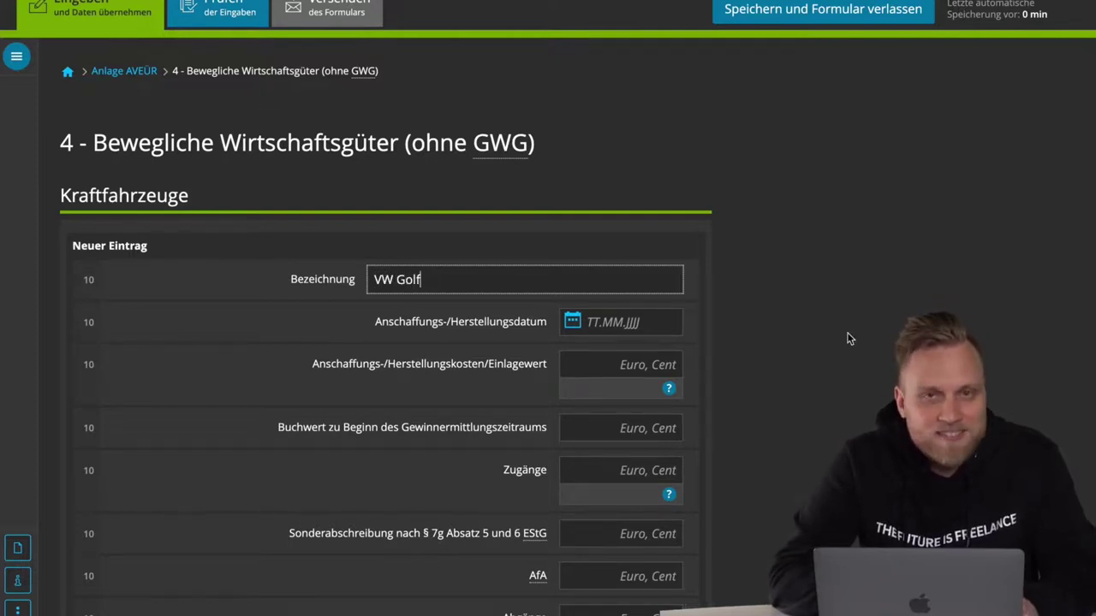
- Review the VW Golf entry's acquisition date, acquisition cost and opening book value fields
scroll(847, 339, down, 1)
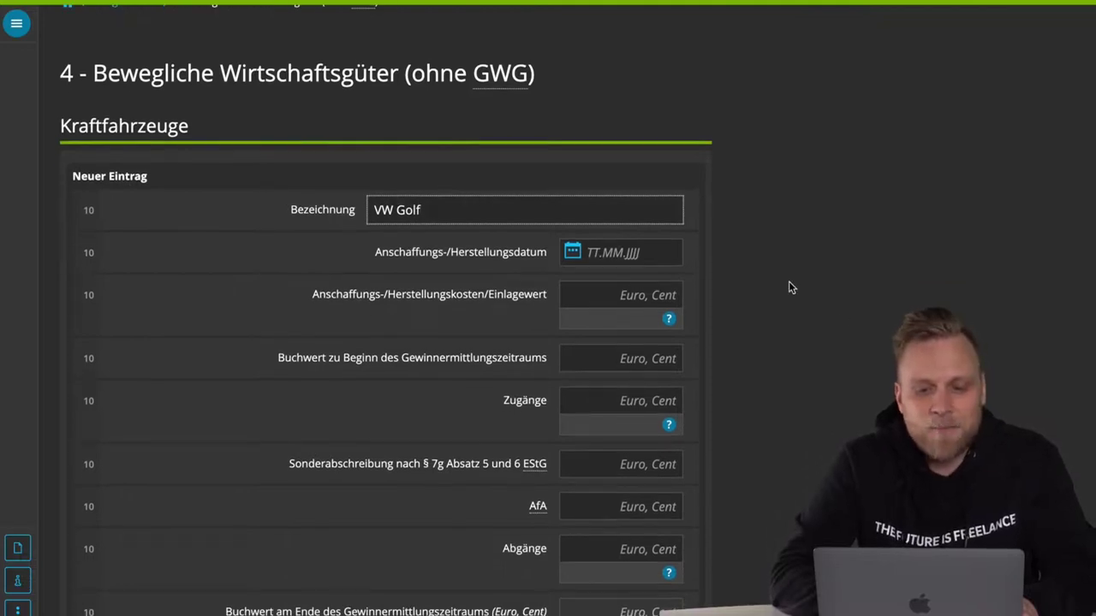
scroll(557, 282, down, 1)
triple_click(548, 215)
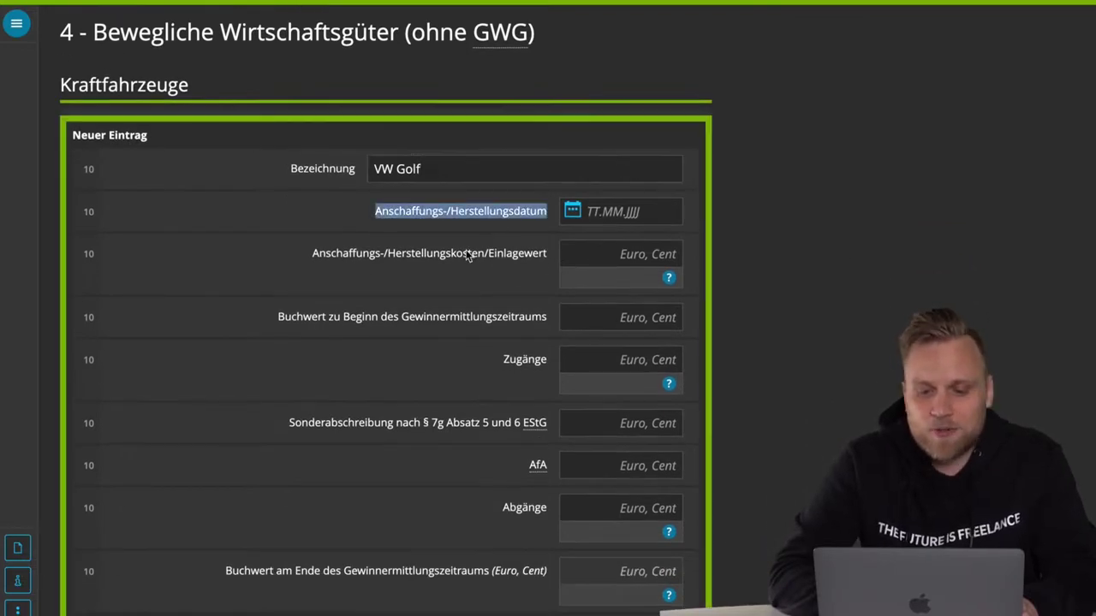
triple_click(467, 254)
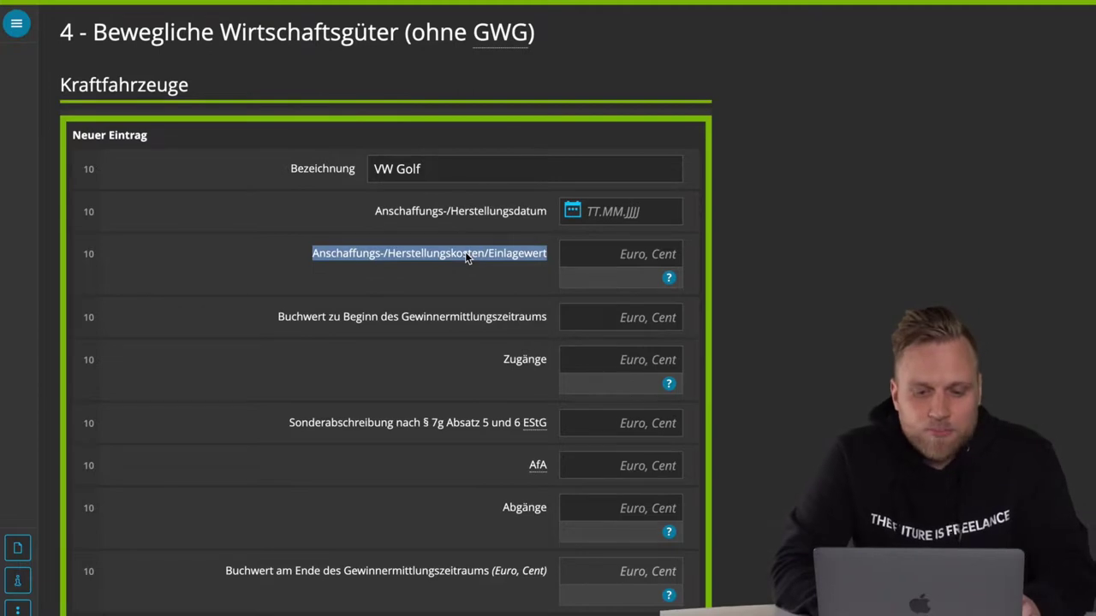
triple_click(405, 316)
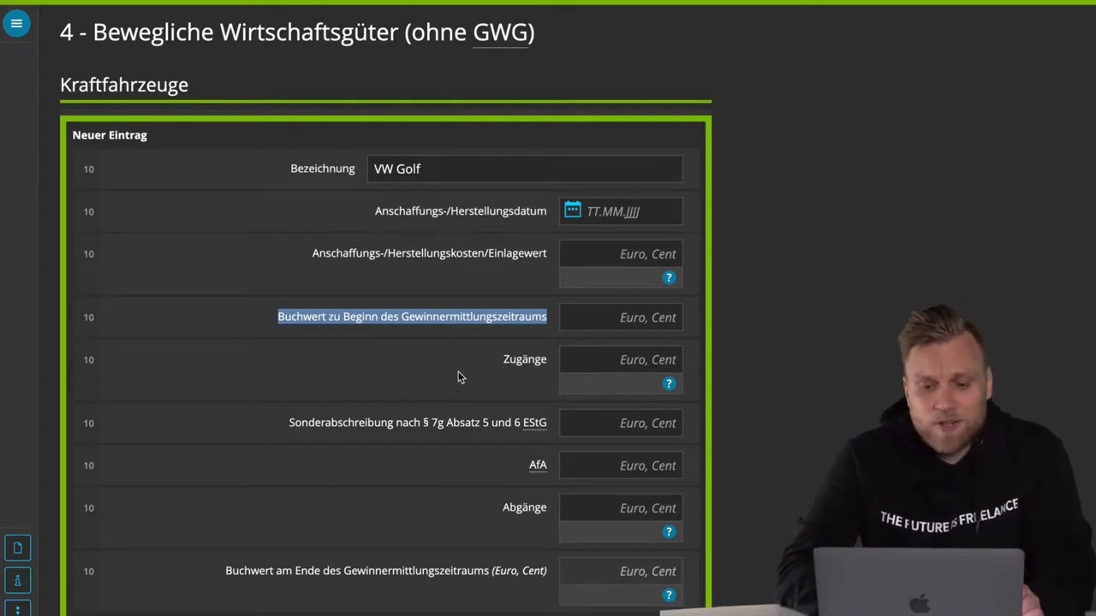
- Review the Zugänge, Sonderabschreibung nach § 7g and Abgänge fields, leaving them blank
double_click(517, 365)
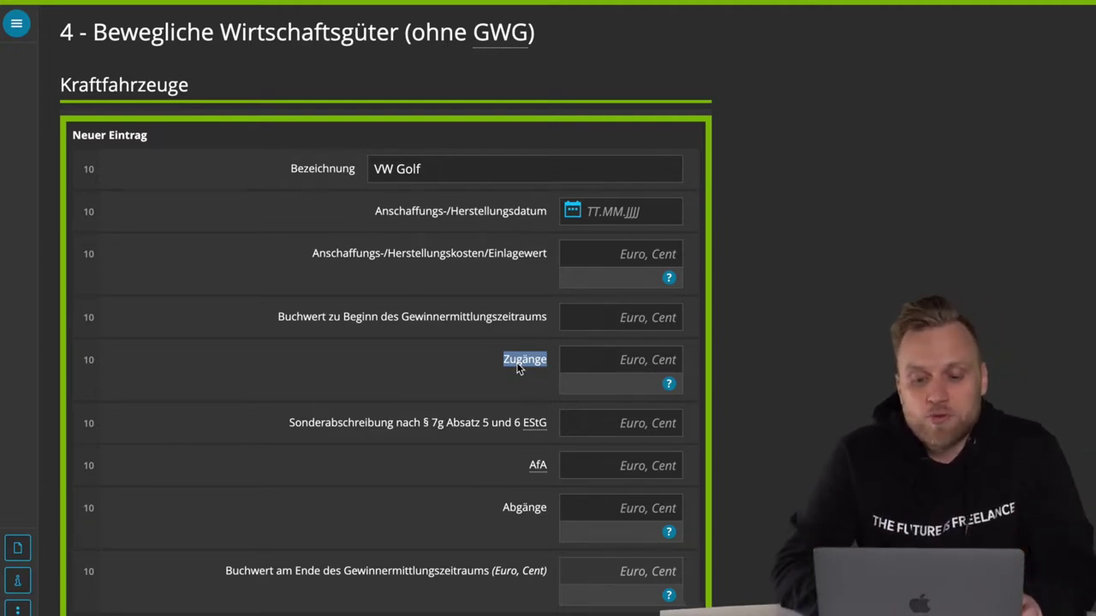
click(591, 359)
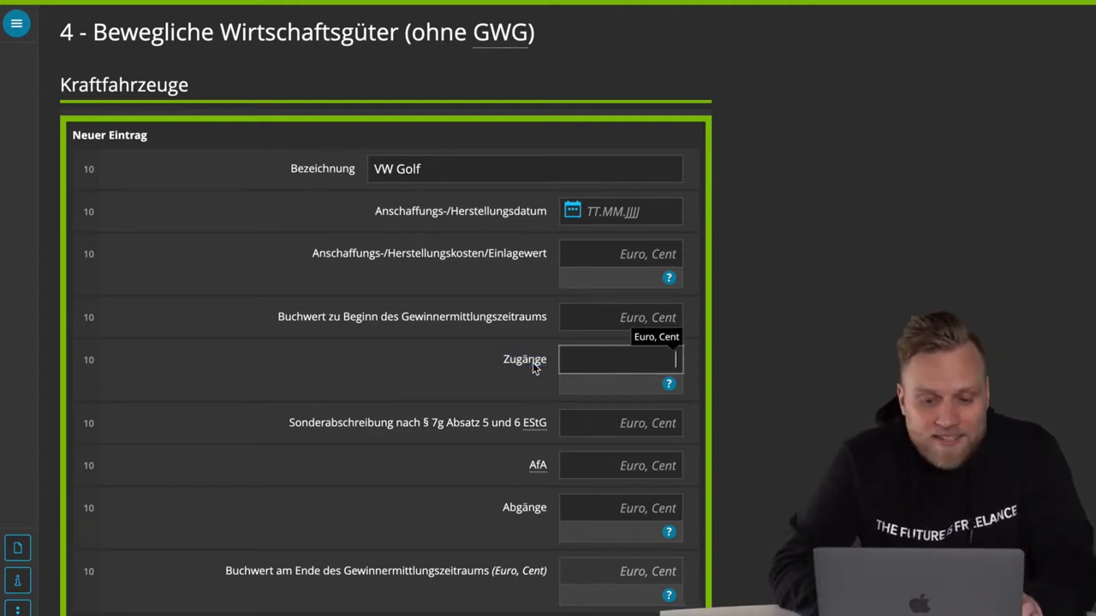
triple_click(381, 428)
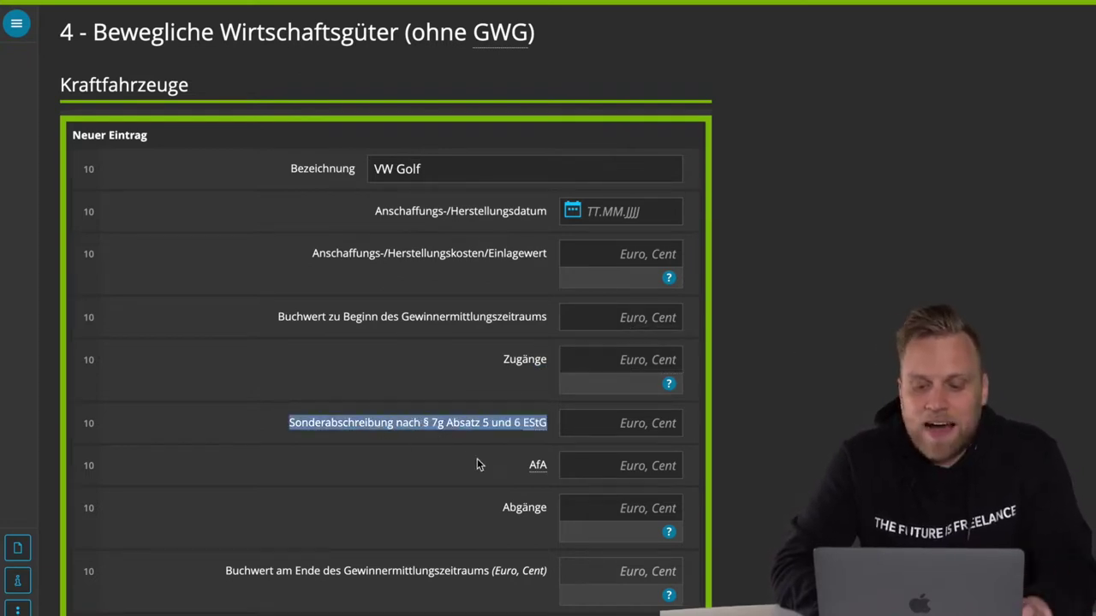
scroll(477, 458, down, 1)
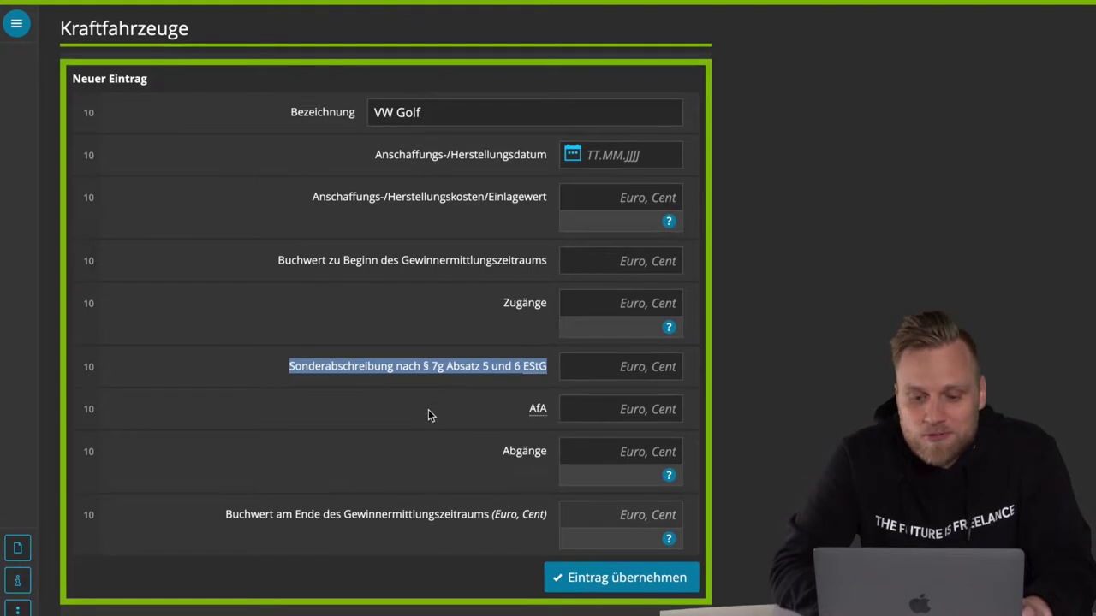
scroll(428, 411, down, 2)
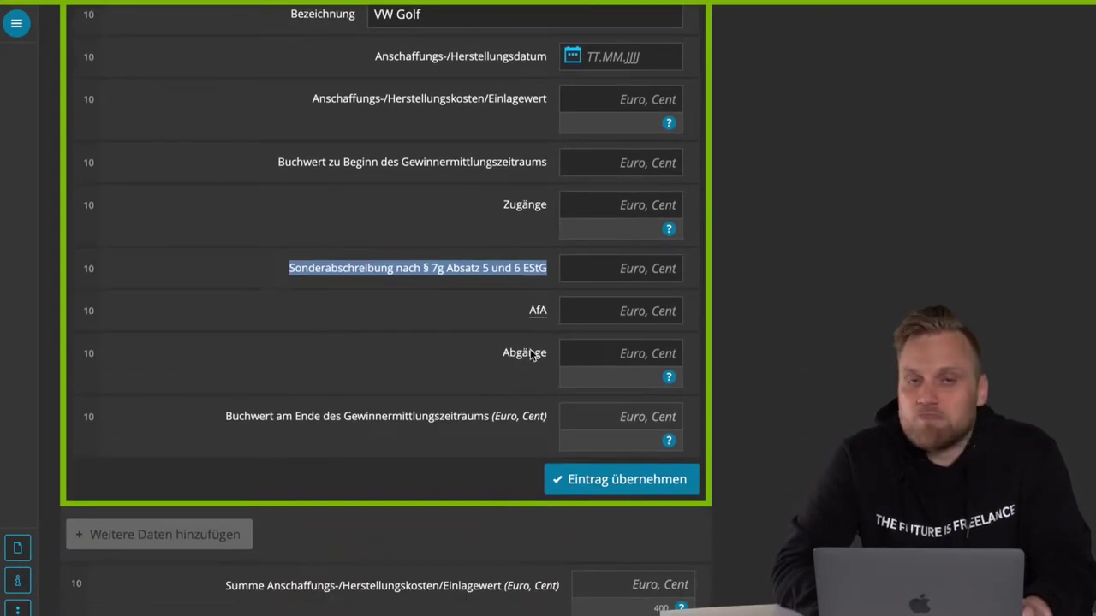
double_click(532, 352)
click(404, 345)
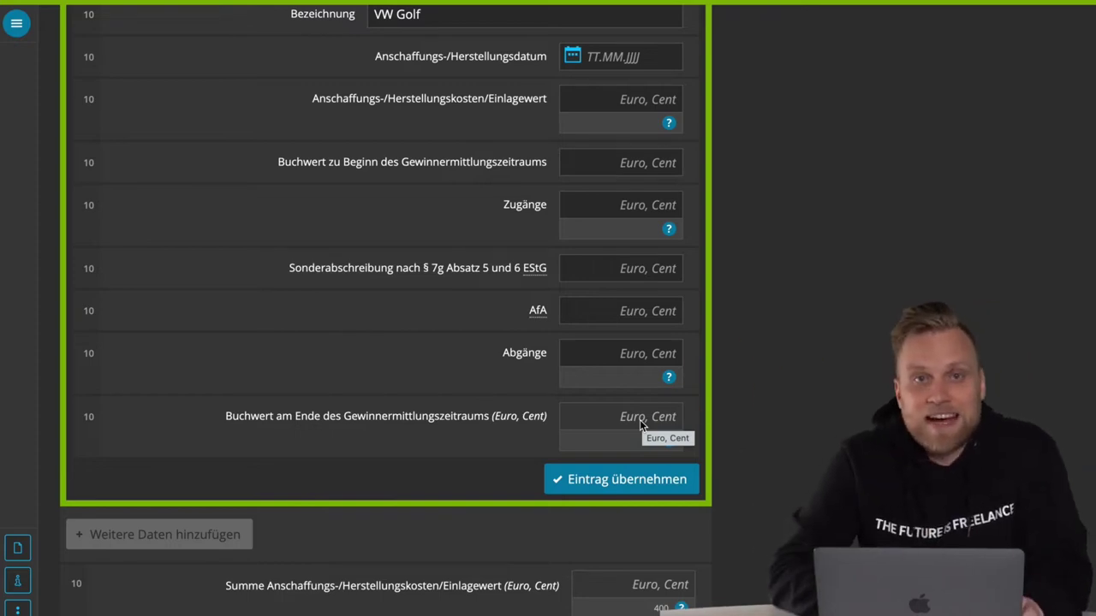
scroll(640, 425, down, 1)
scroll(641, 426, down, 10)
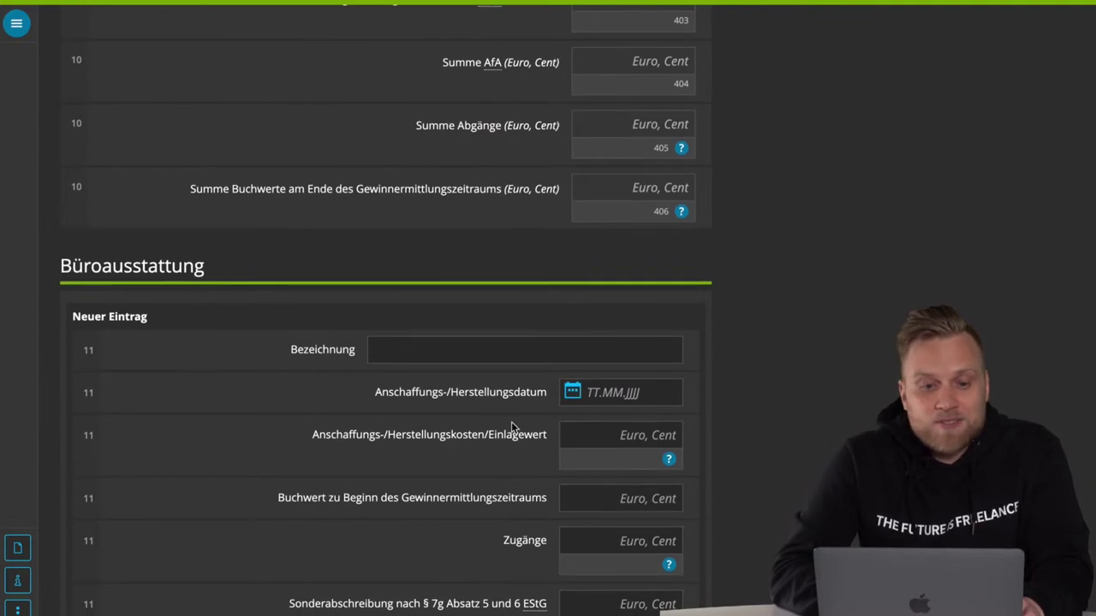
scroll(511, 421, down, 5)
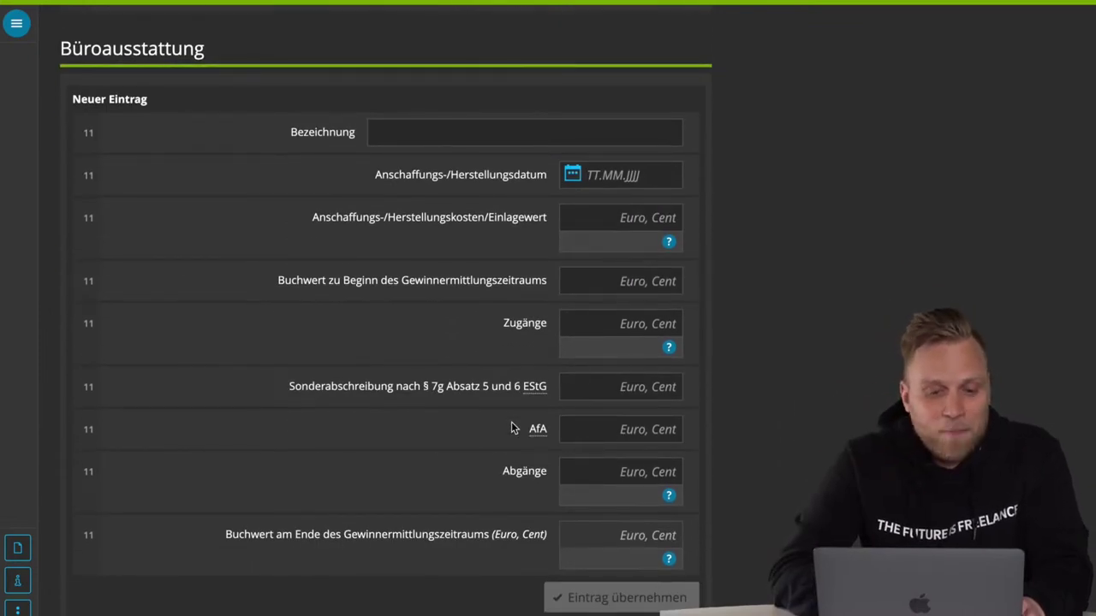
scroll(511, 428, down, 20)
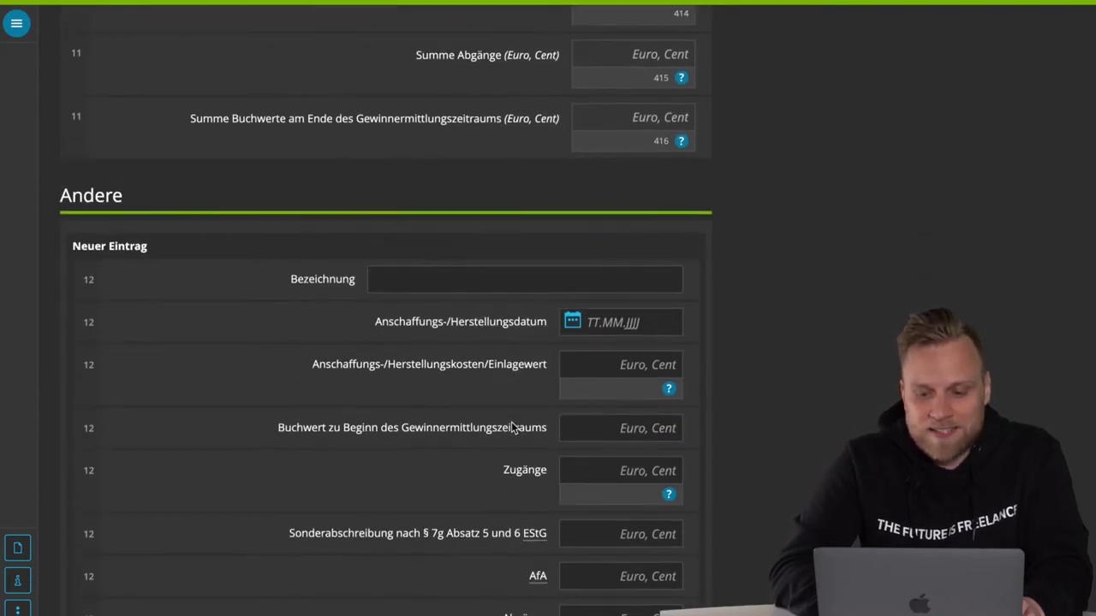
scroll(511, 428, down, 3)
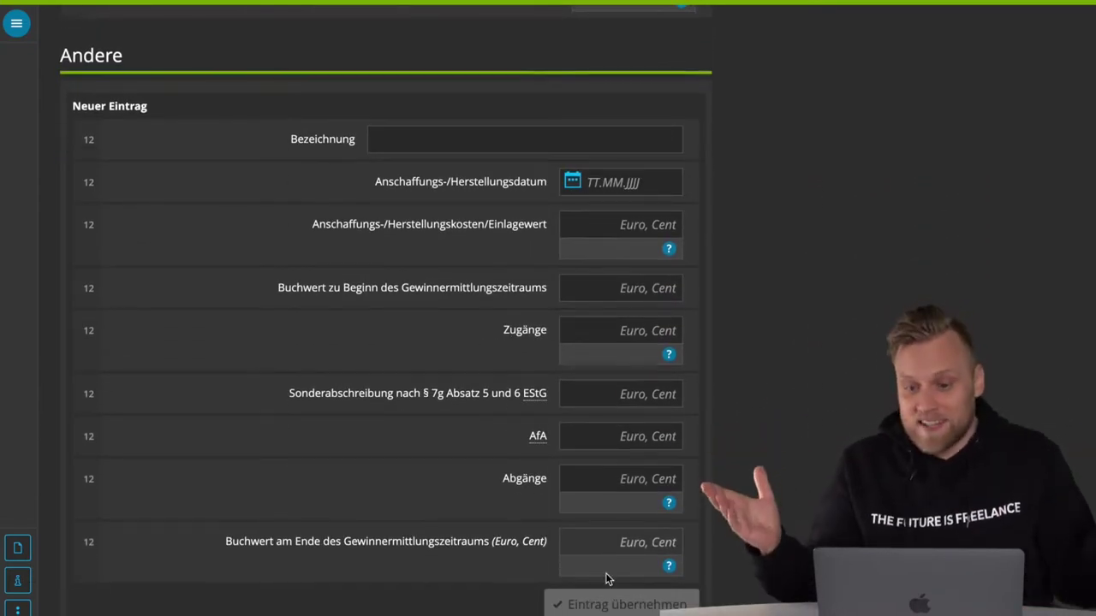
scroll(605, 580, down, 4)
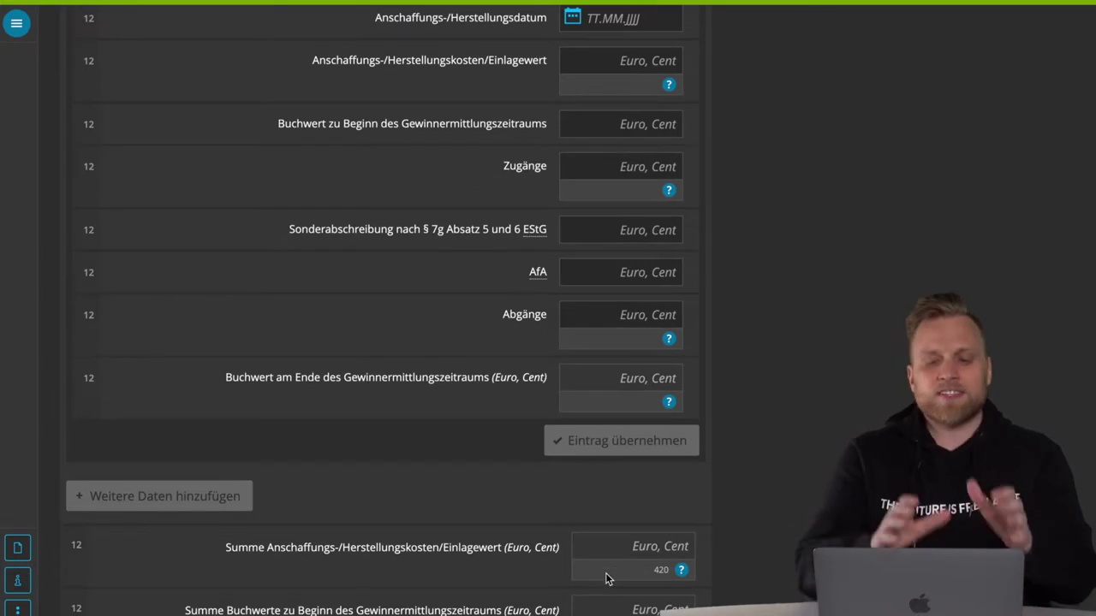
scroll(605, 579, down, 4)
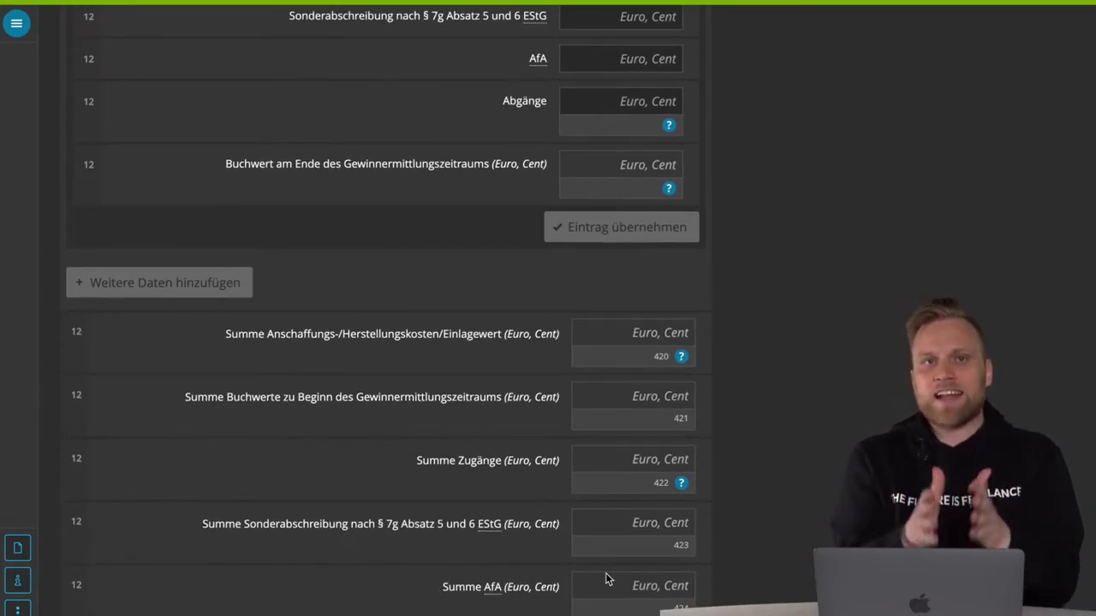